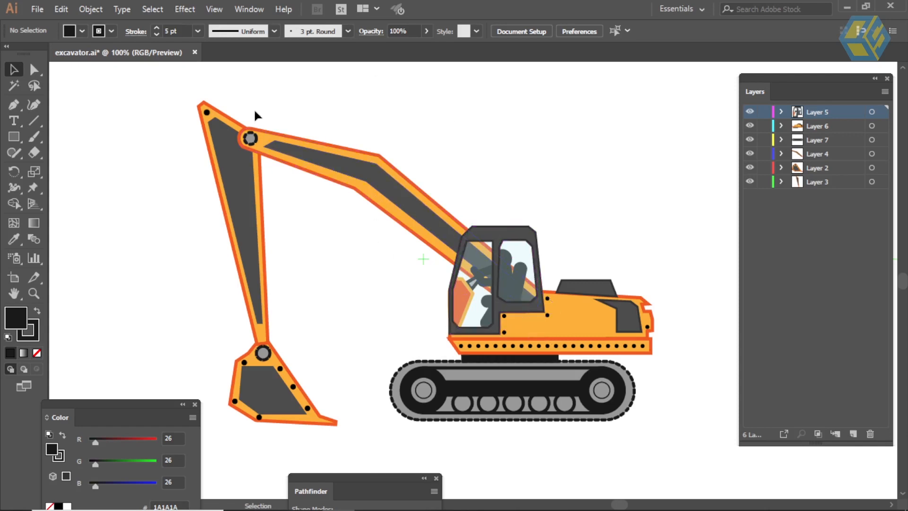
- Switch to Chrome and browse the uploaded videos of the DK toys YouTube channel
mouse_move(416, 506)
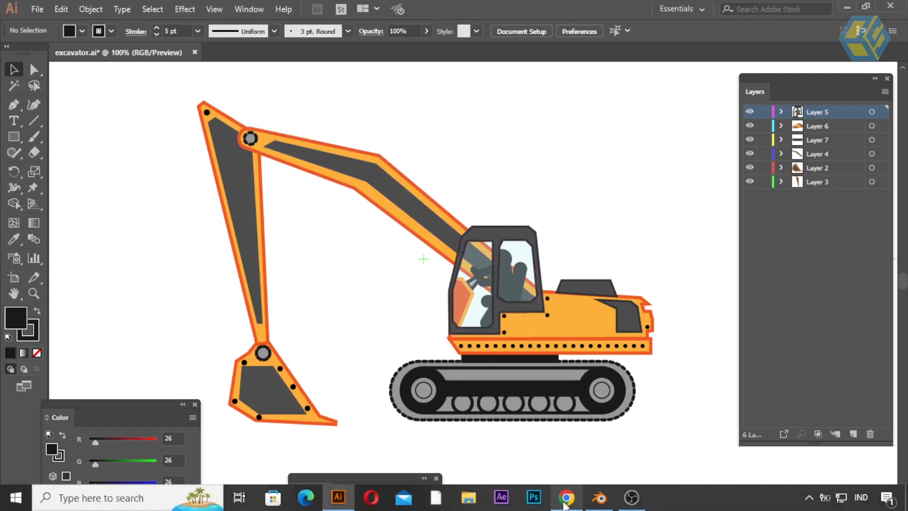
left_click(566, 497)
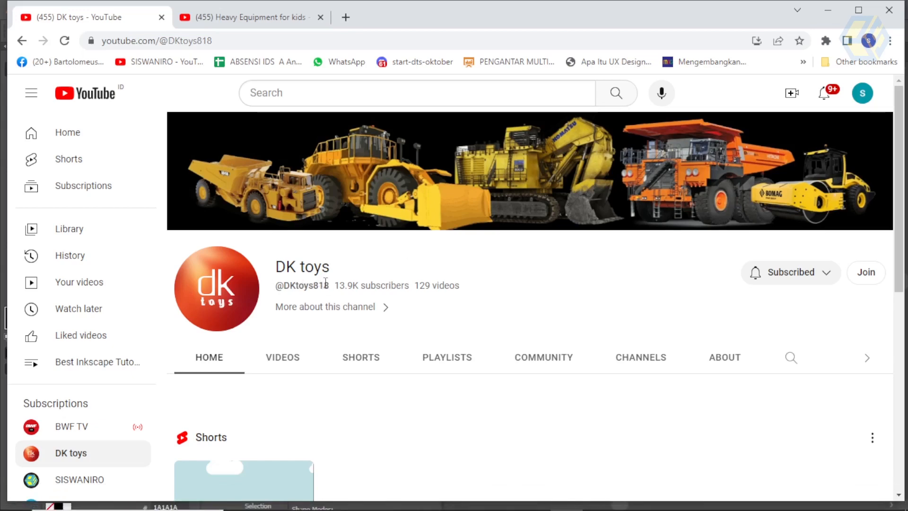
left_click(292, 360)
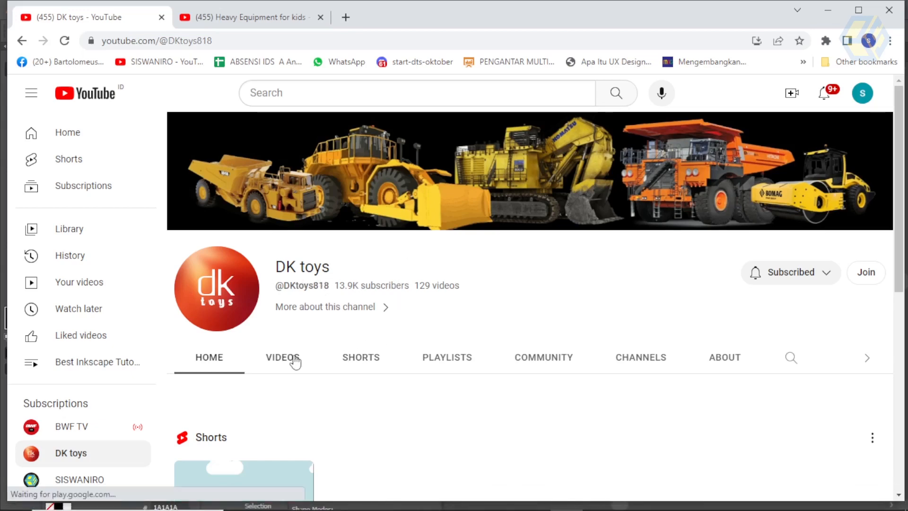
scroll(537, 286, "down", 5)
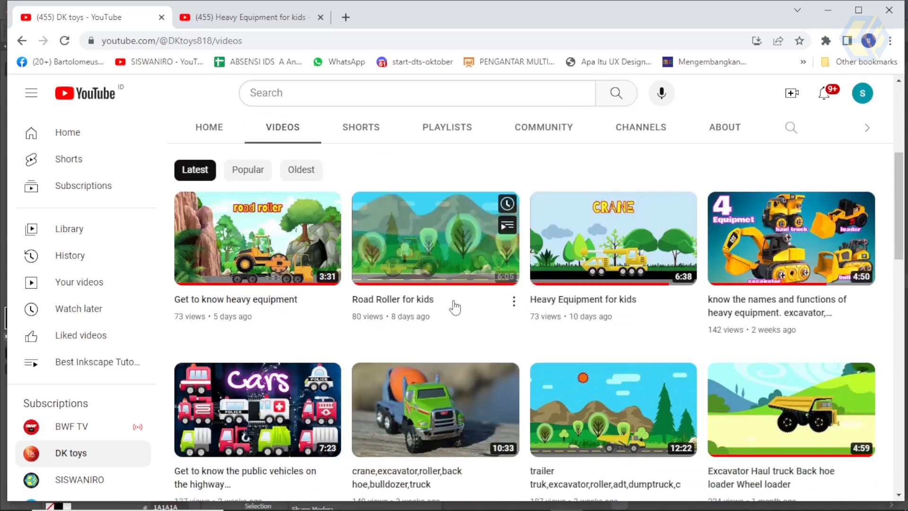
scroll(514, 318, "up", 3)
- Switch back to Illustrator and hide and reshow each excavator layer in turn to identify the part it holds
mouse_move(562, 508)
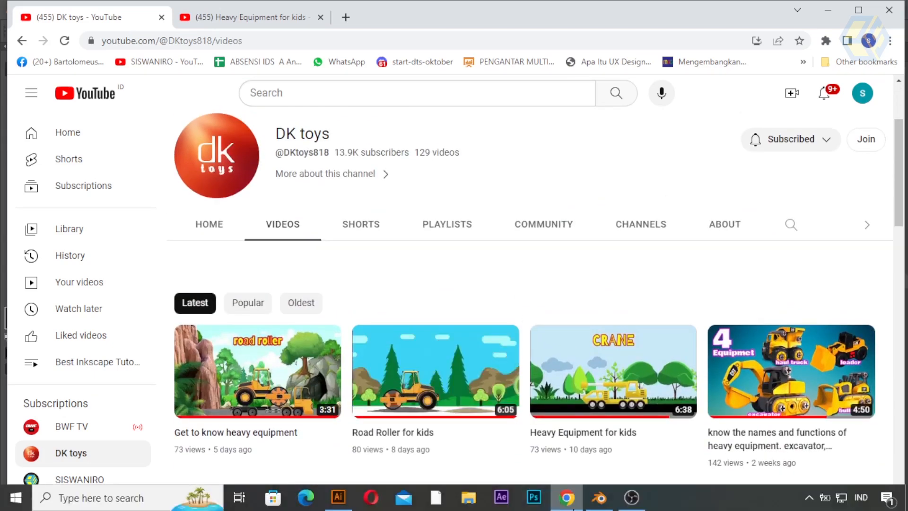
left_click(632, 501)
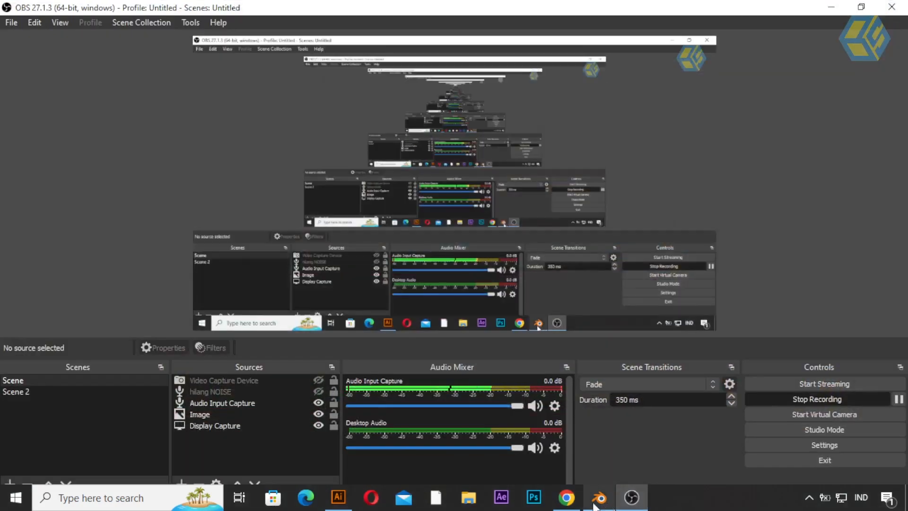
left_click(338, 496)
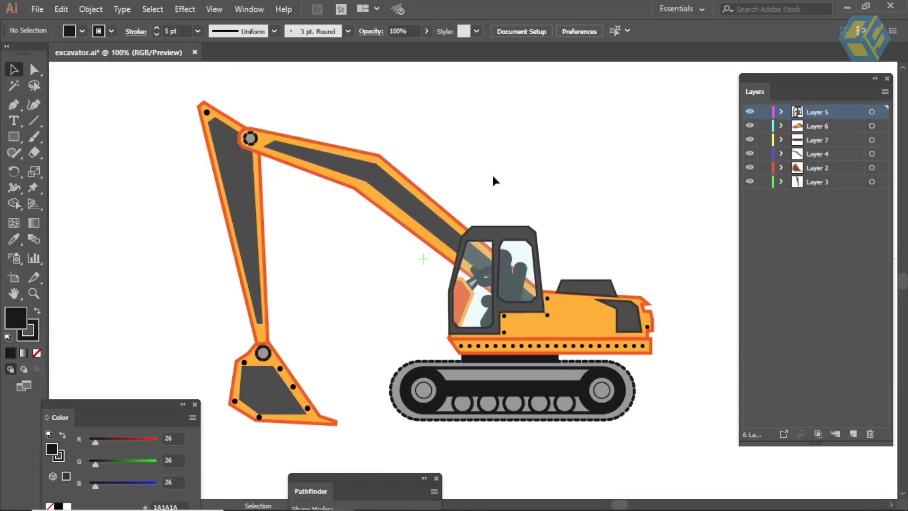
left_click(750, 182)
left_click(749, 183)
left_click(750, 168)
left_click(749, 169)
left_click(750, 154)
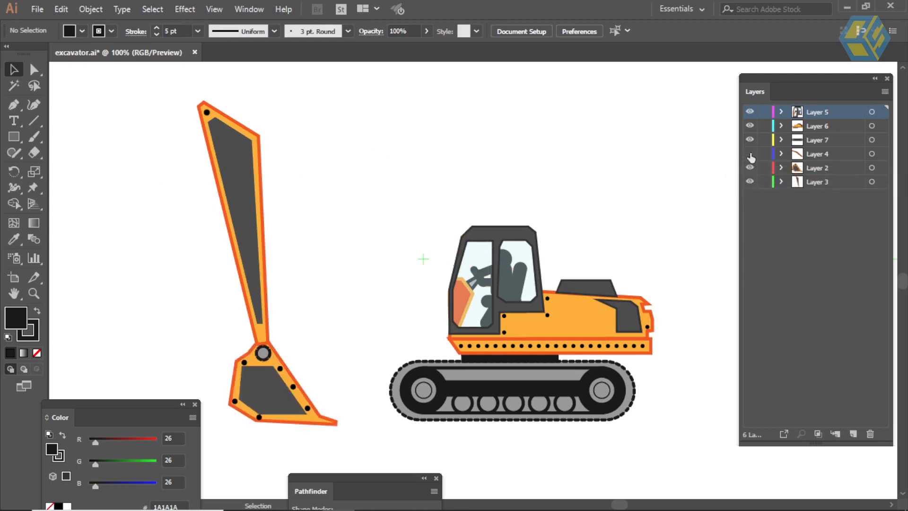
left_click(750, 154)
left_click(749, 140)
left_click(749, 139)
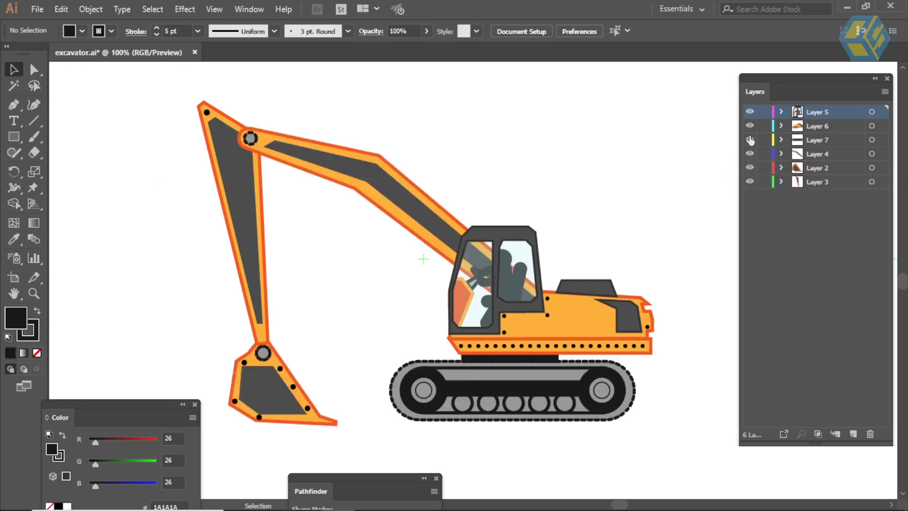
left_click(750, 125)
left_click(749, 125)
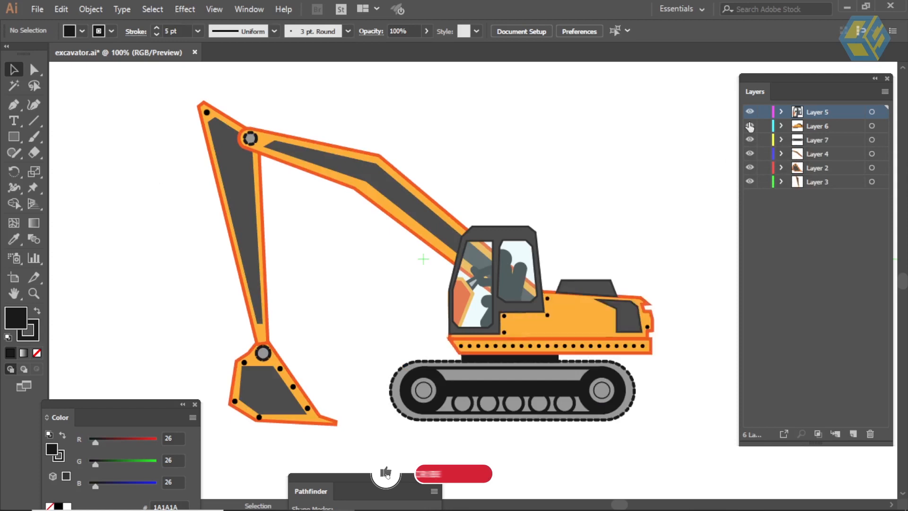
left_click(749, 112)
left_click(750, 112)
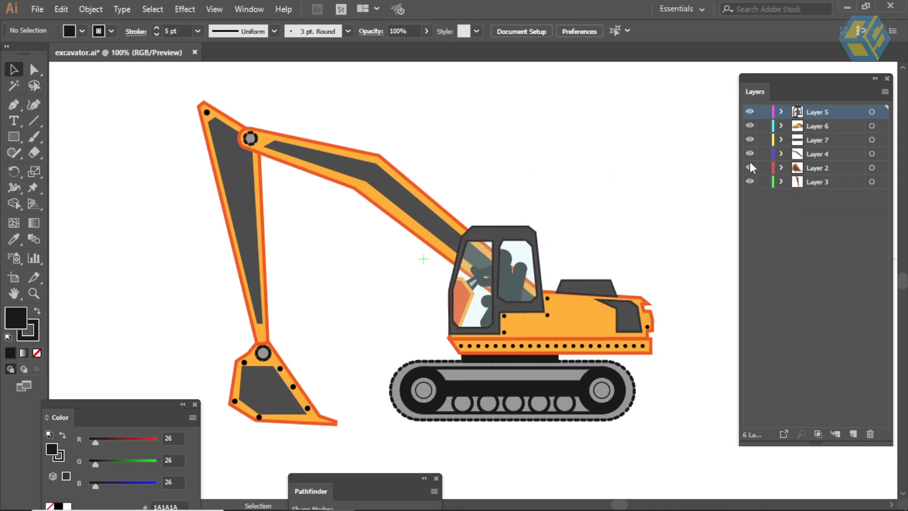
- Hide every layer except Layer 2 so that the bucket is isolated
left_click_drag(750, 155, 750, 112)
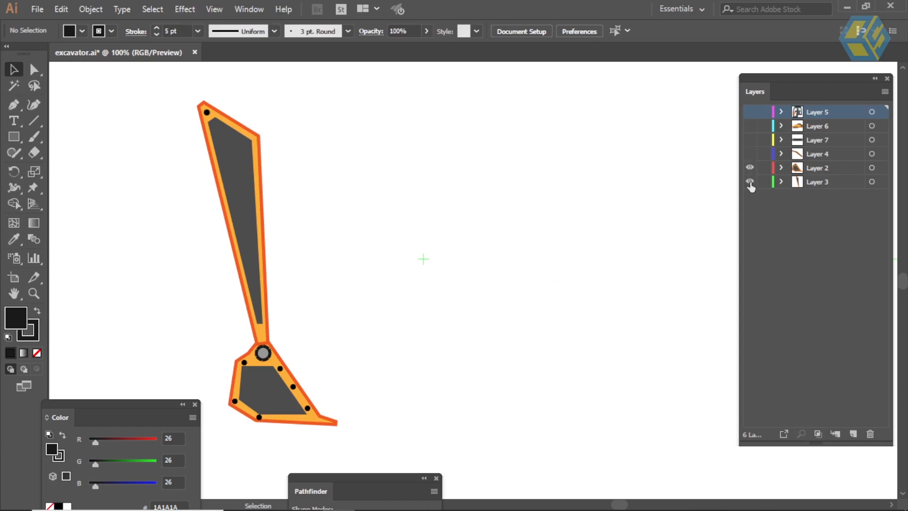
left_click(750, 182)
- Switch to File Explorer and open the EXCAVATOR folder inside Video Youtube 2D Animation on Local Disk (D:) to examine the exported parts
mouse_move(471, 508)
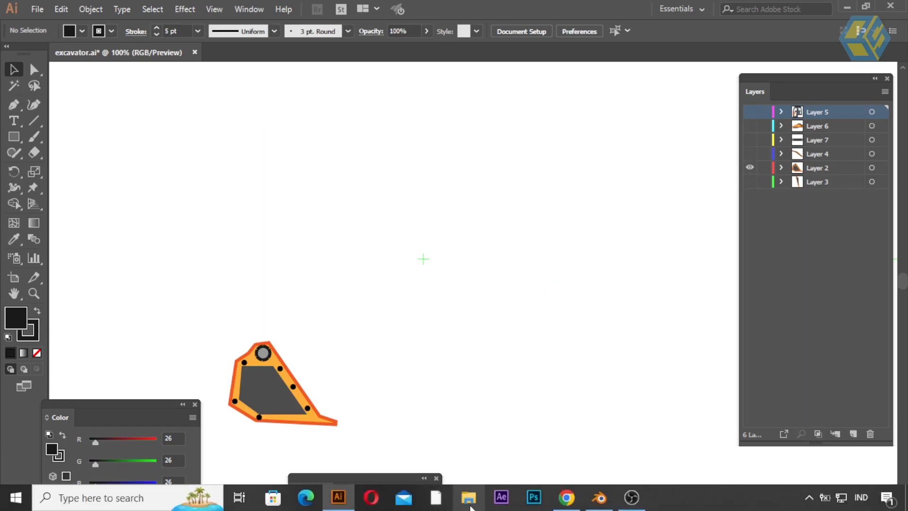
left_click(469, 505)
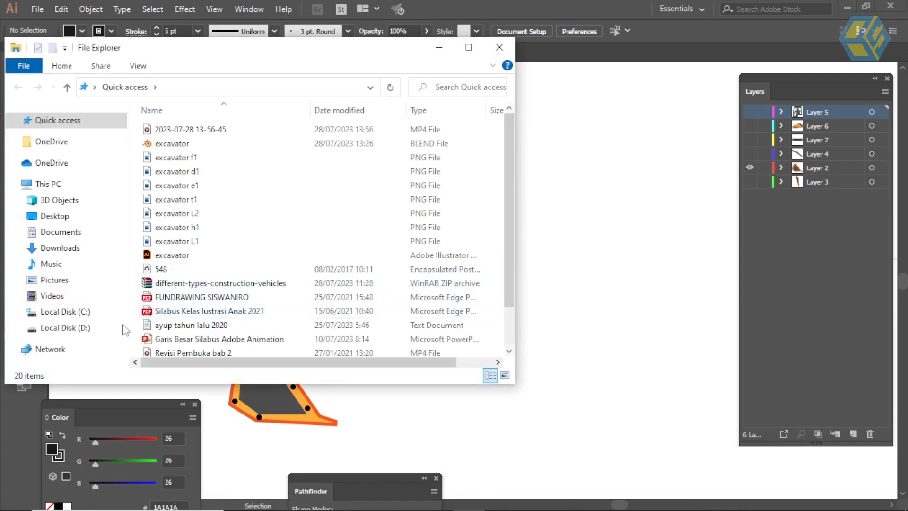
left_click(61, 331)
scroll(231, 302, "down", 5)
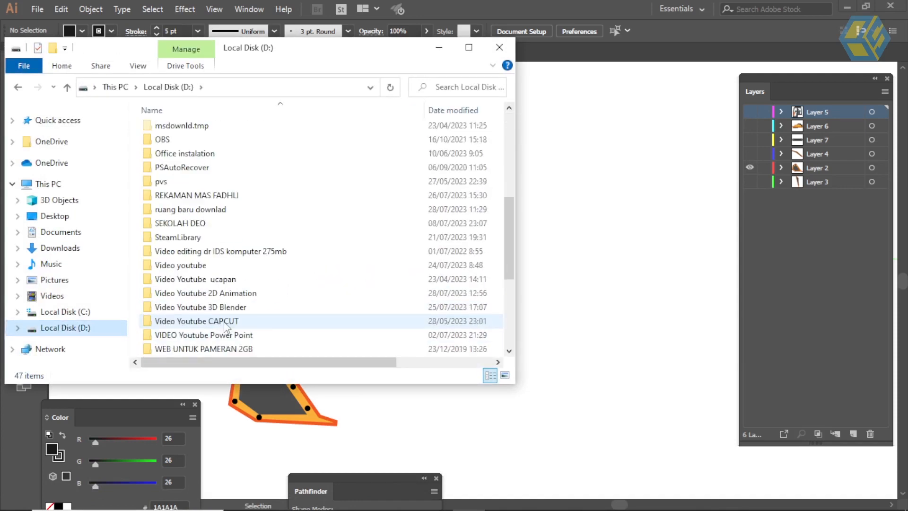
double_click(231, 295)
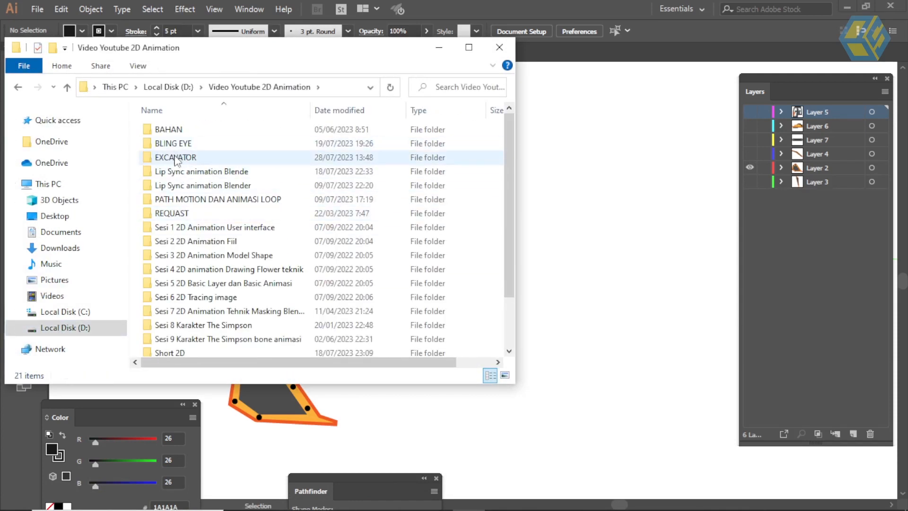
double_click(177, 157)
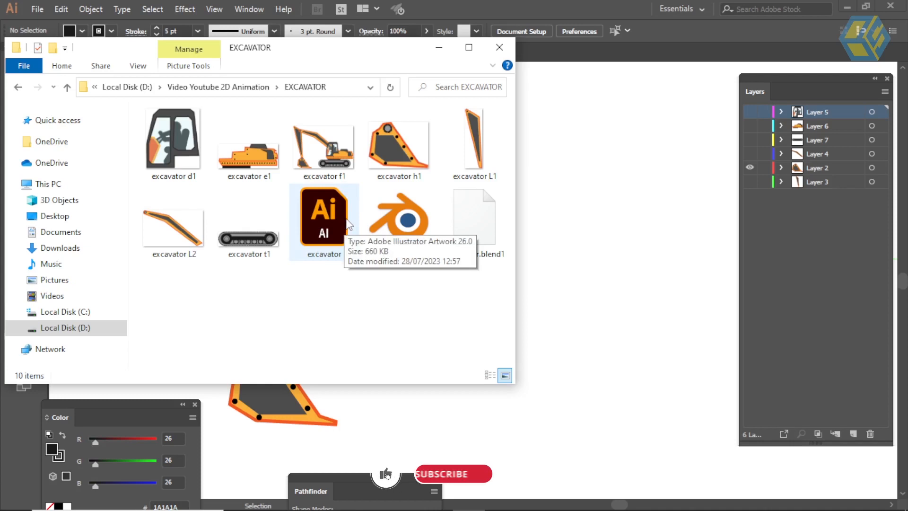
- Return to Illustrator and make all the hidden excavator layers visible again
left_click(679, 29)
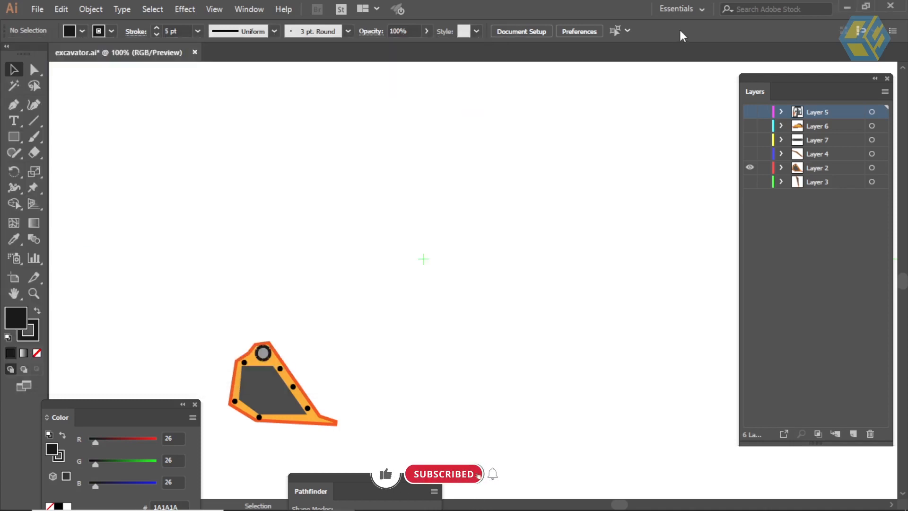
left_click_drag(750, 182, 750, 125)
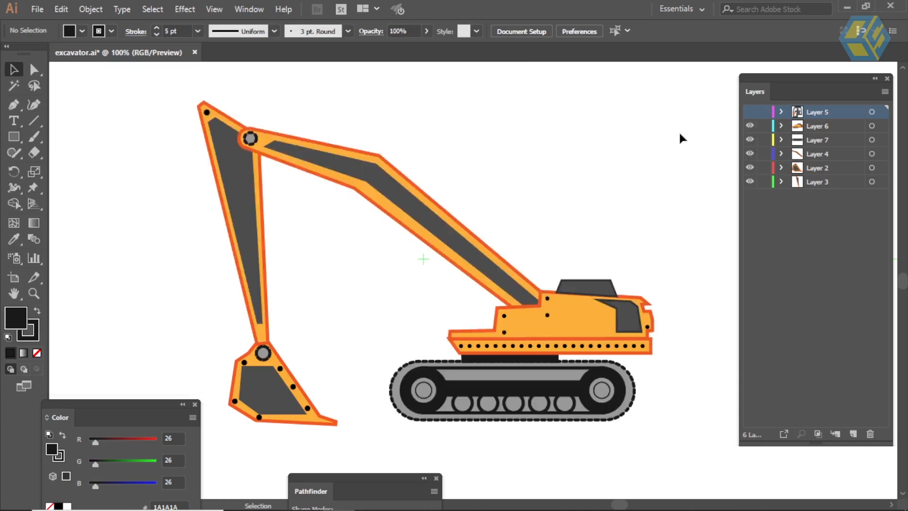
left_click(749, 112)
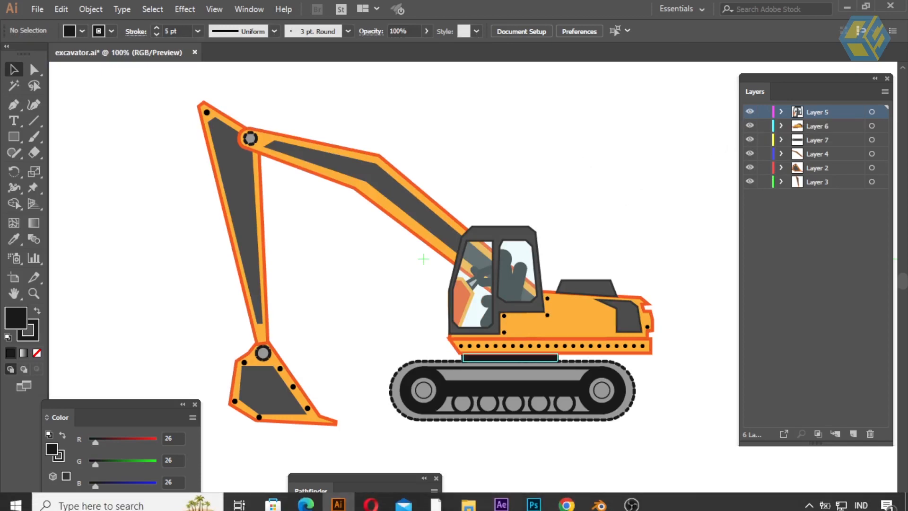
- Switch to Blender and create a new file from the 2D Animation template
left_click(599, 497)
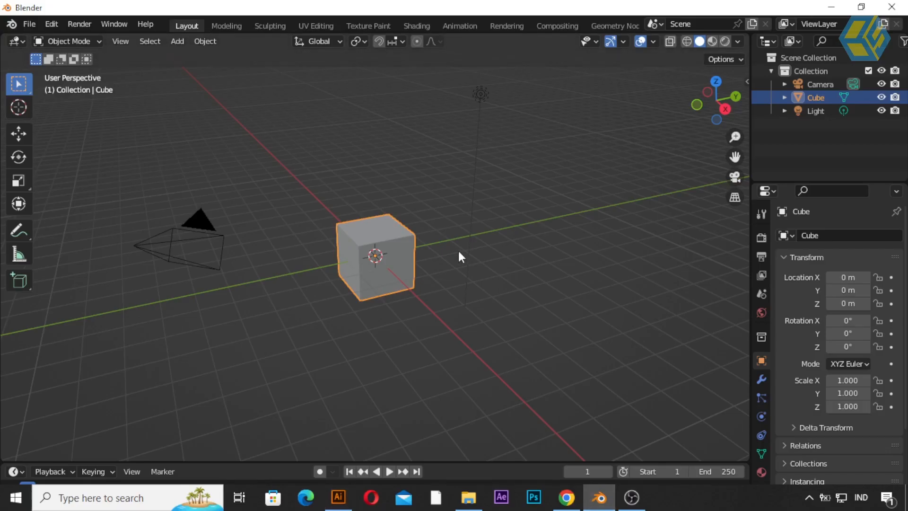
left_click(522, 195)
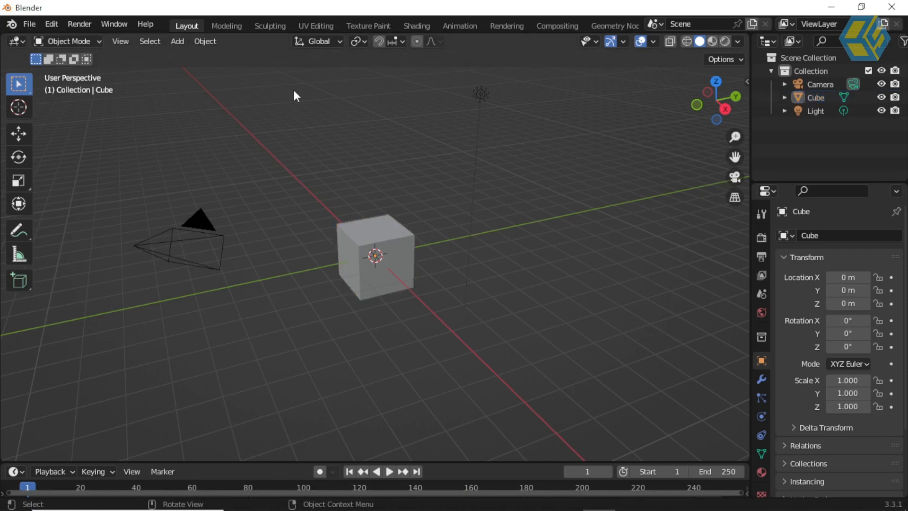
left_click(27, 24)
mouse_move(40, 37)
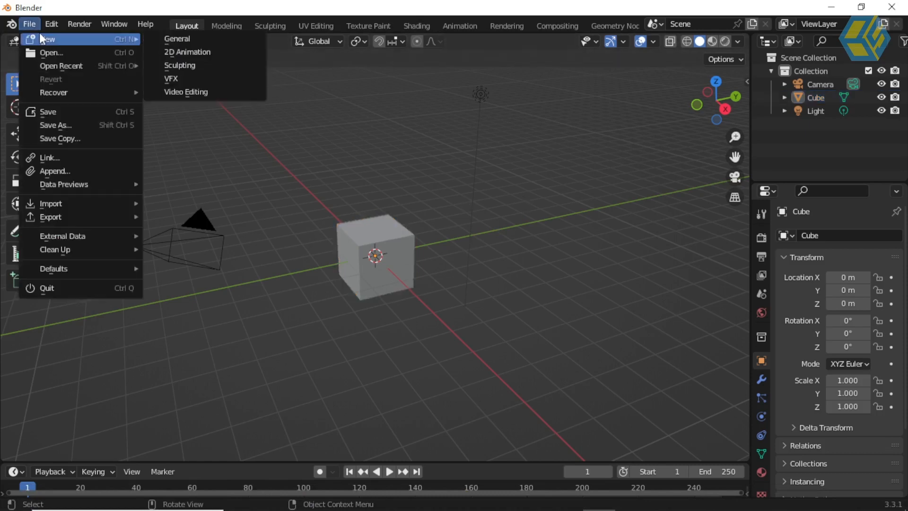
left_click(200, 53)
left_click(487, 288)
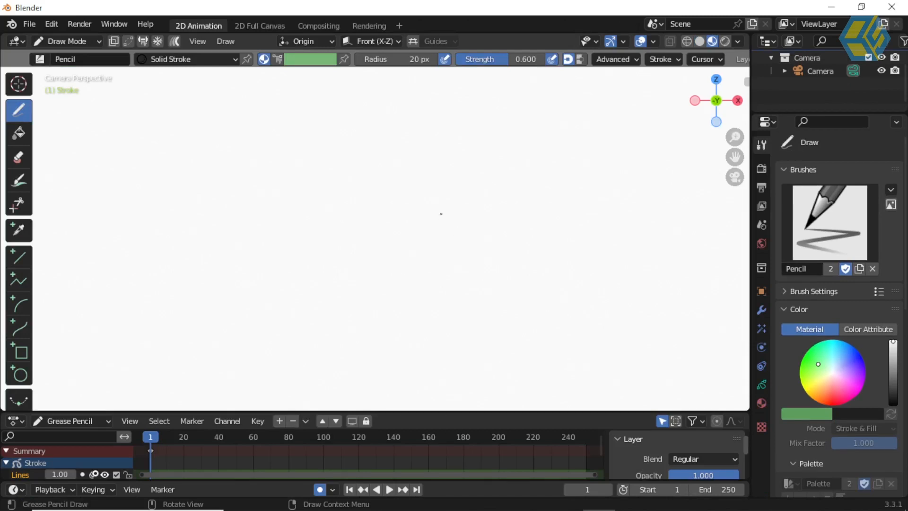
- Start the Screencast Keys display in the viewport
scroll(358, 205, "down", 3)
scroll(359, 202, "up", 1)
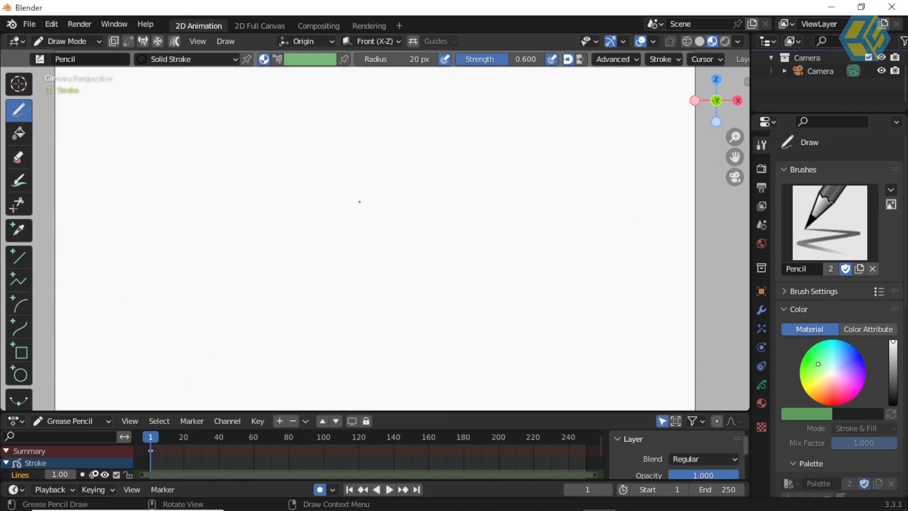
scroll(359, 202, "down", 1)
key("n")
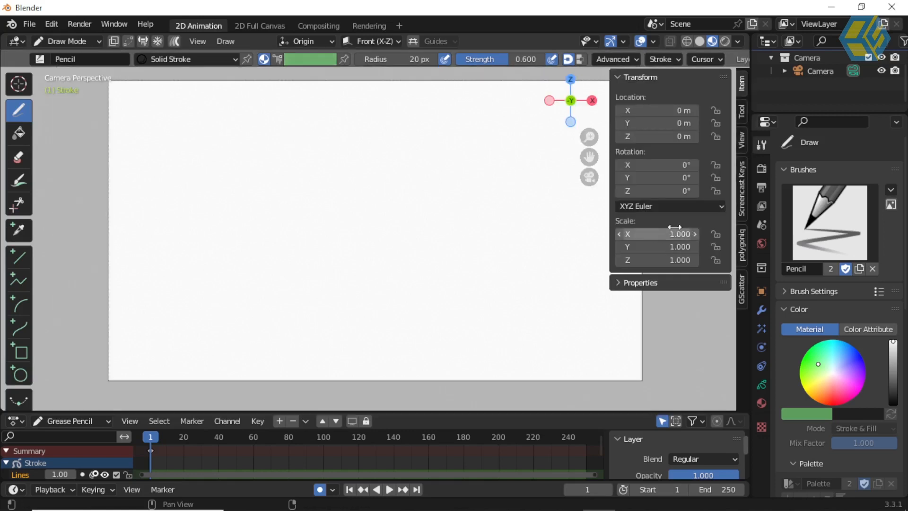
left_click(741, 188)
left_click(626, 77)
key("n")
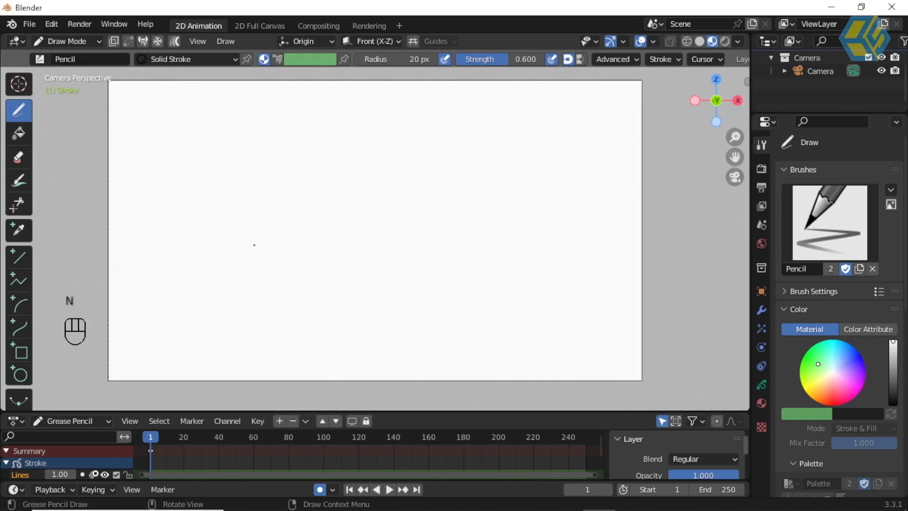
- Check the excavator part images in the EXCAVATOR folder and return to Blender
left_click(53, 24)
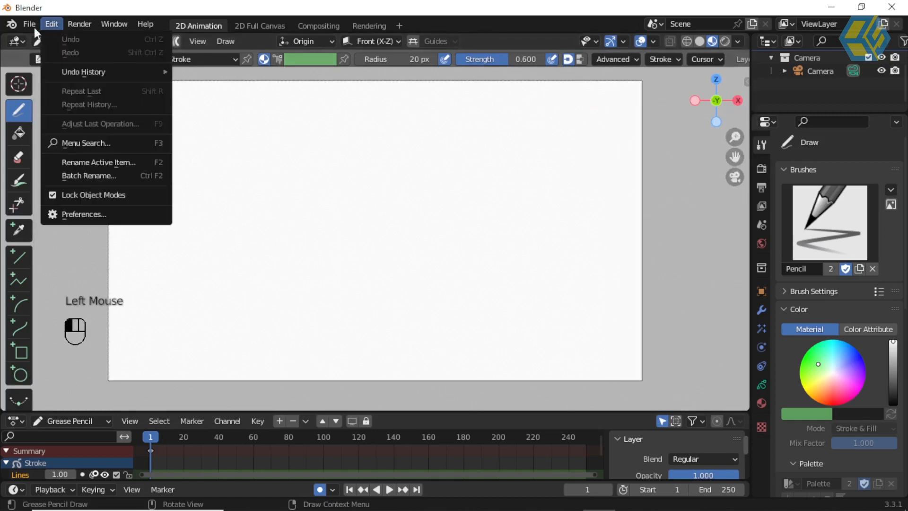
mouse_move(29, 25)
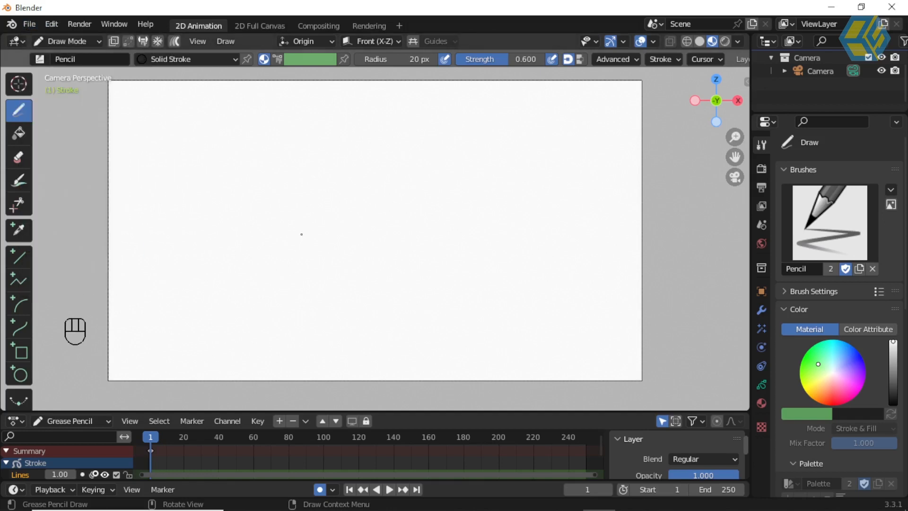
left_click(468, 498)
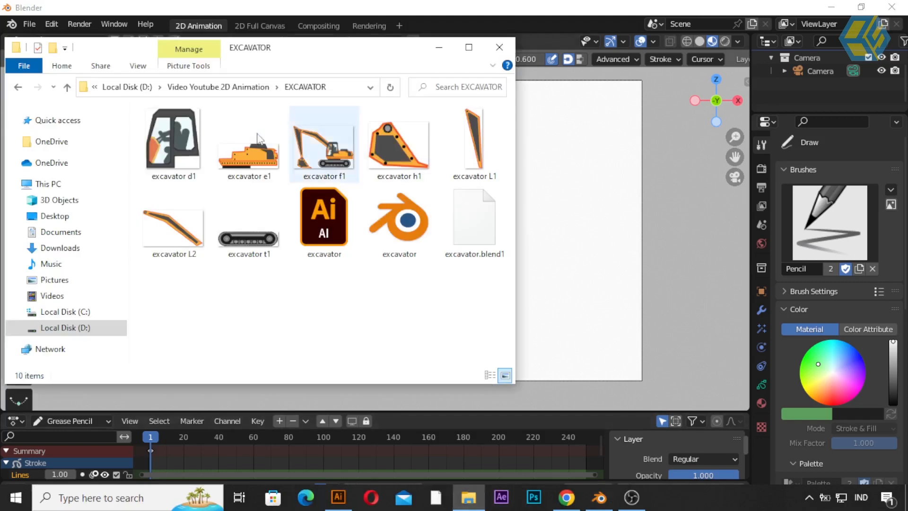
left_click(486, 13)
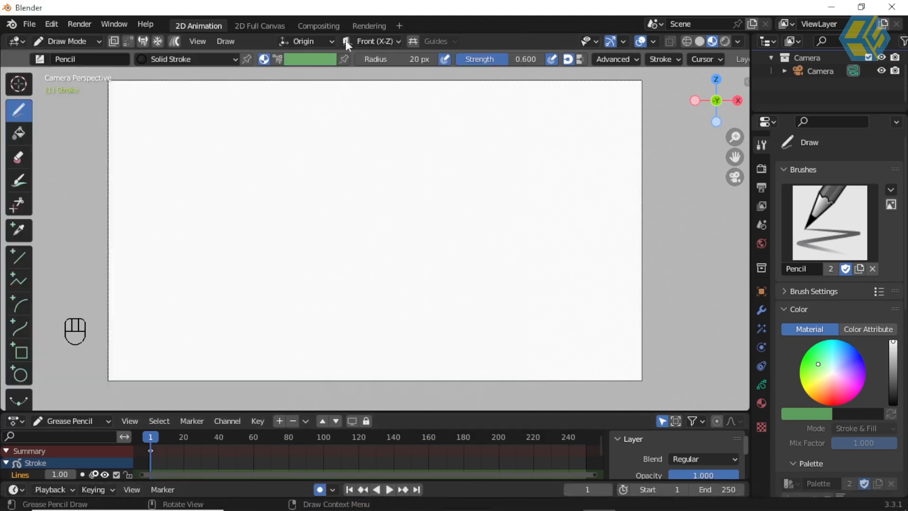
- Open the add-on preferences and search for "imp" to check the Import Images as Planes add-on
left_click(32, 22)
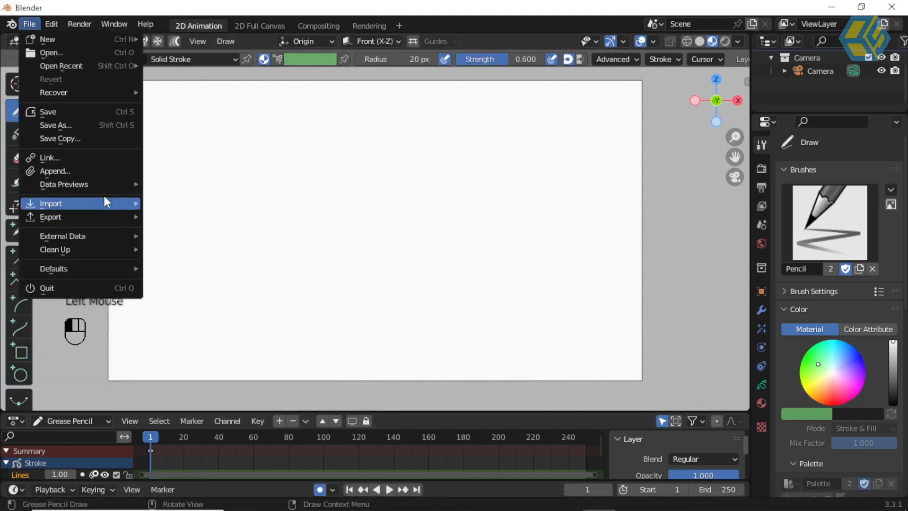
mouse_move(104, 203)
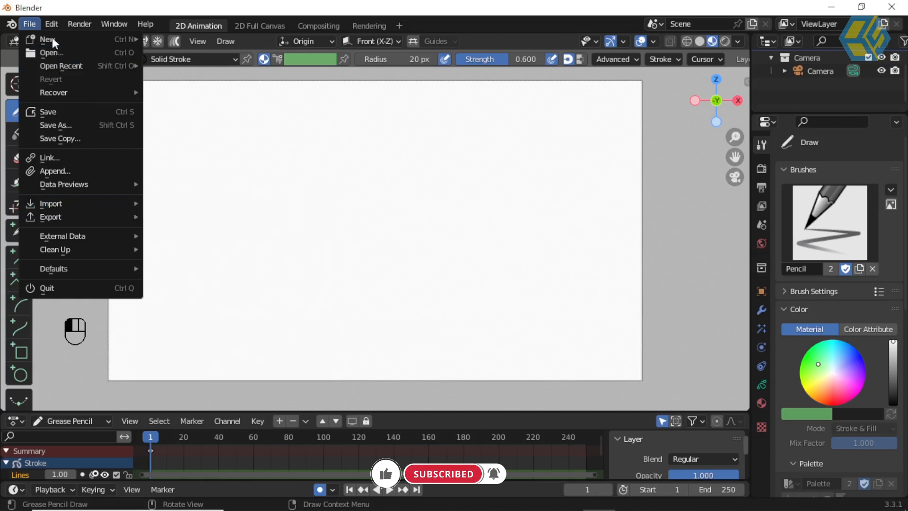
mouse_move(52, 23)
left_click(105, 216)
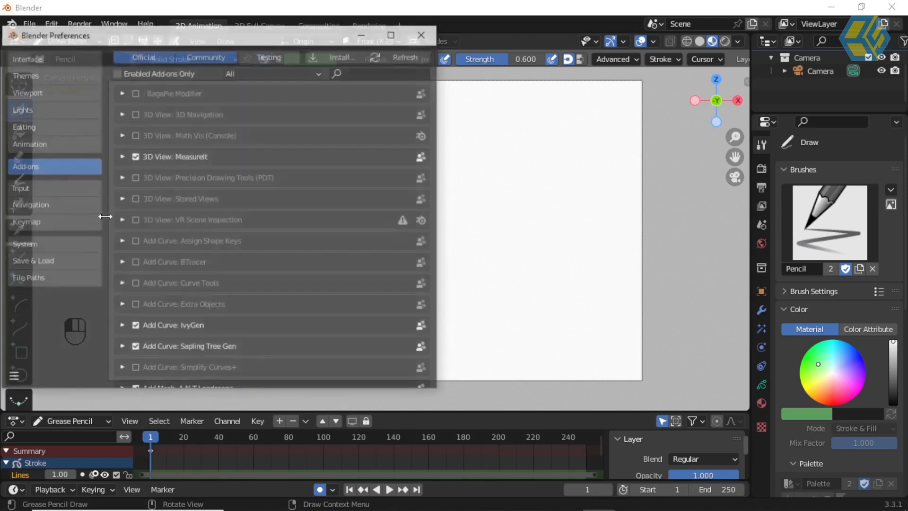
left_click(358, 73)
type("imp")
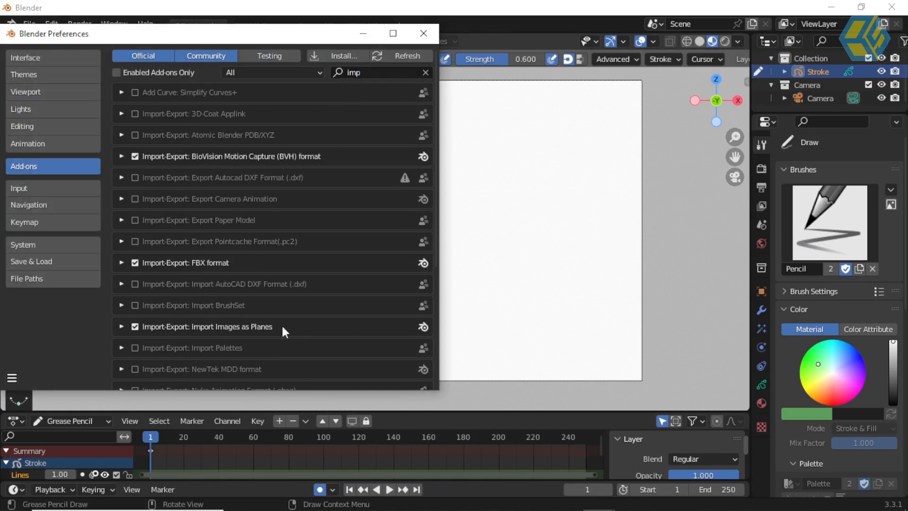
- Close the preferences, start an Images as Planes import, and browse to D:\Video Youtube 2D Animation\EXCAVATOR with the files shown as thumbnails
left_click(424, 33)
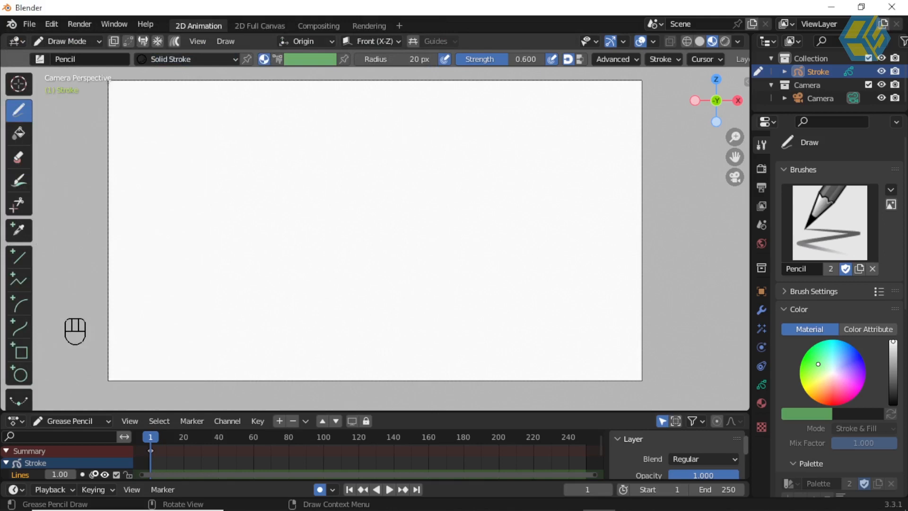
left_click(29, 23)
mouse_move(75, 206)
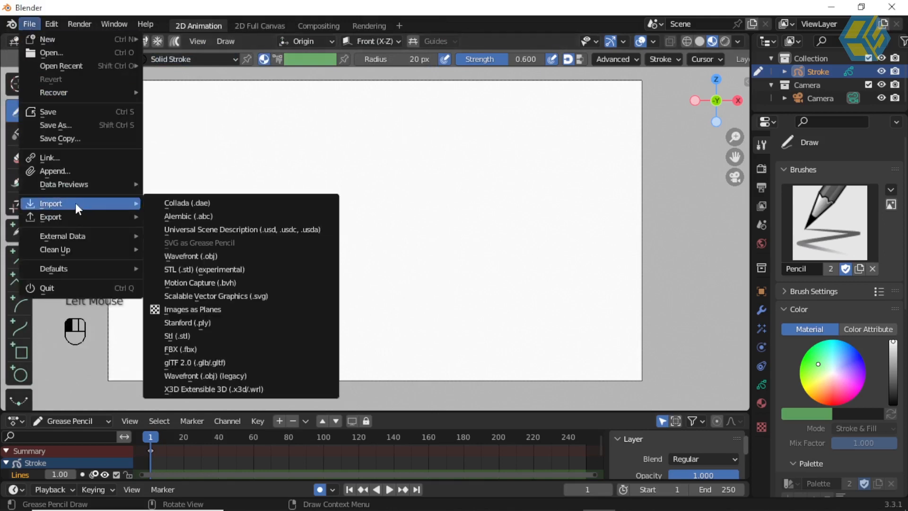
left_click(206, 309)
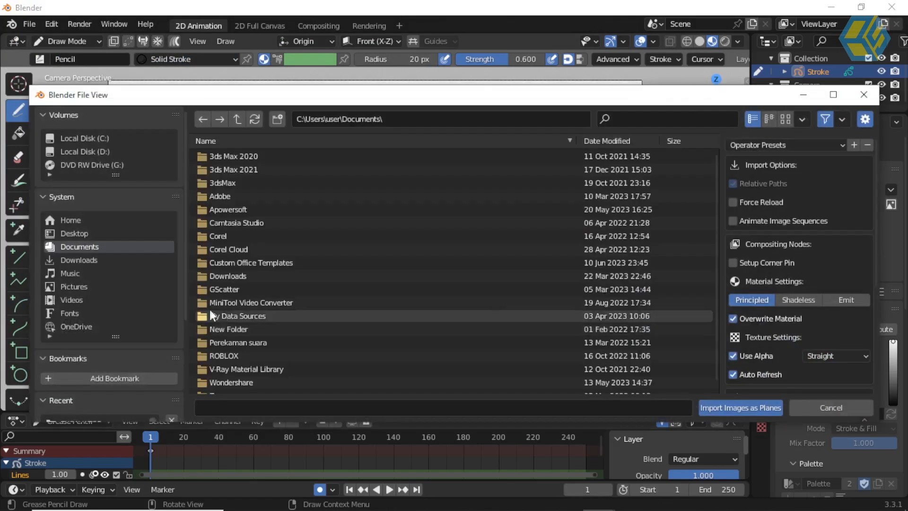
left_click(101, 153)
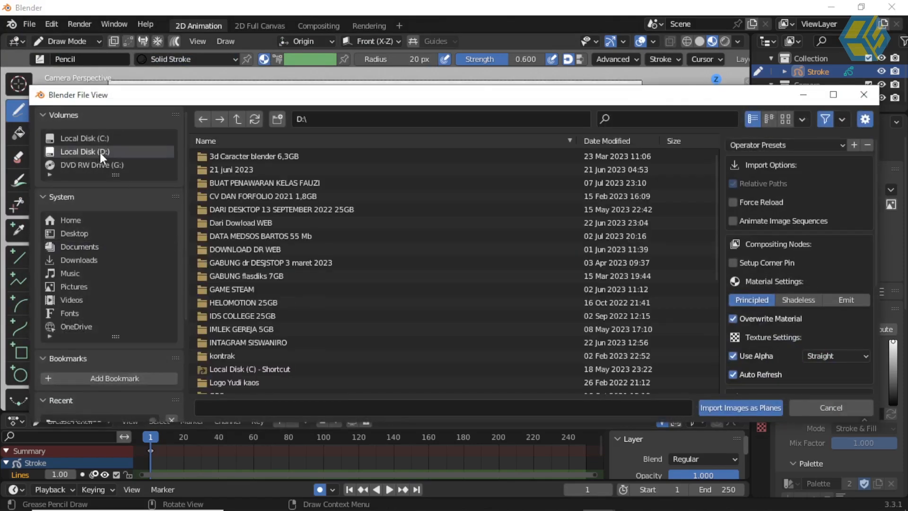
scroll(373, 338, "down", 8)
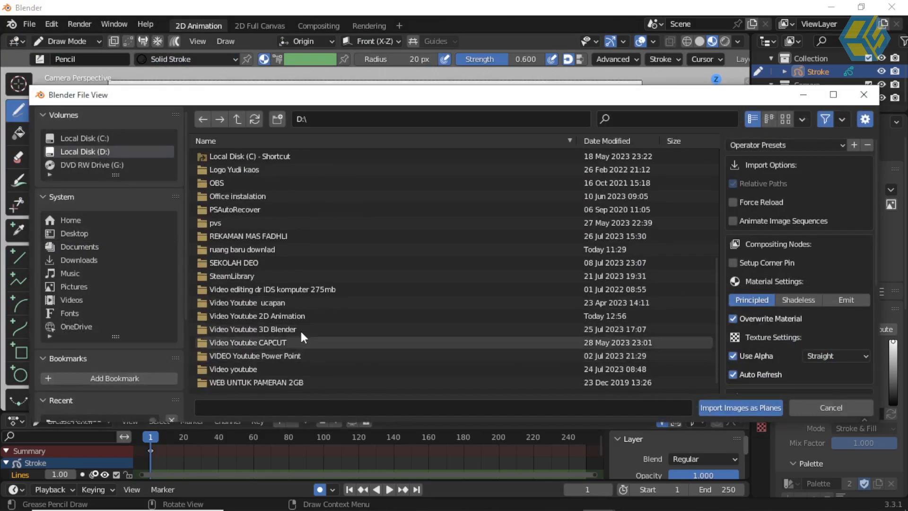
double_click(294, 317)
double_click(225, 183)
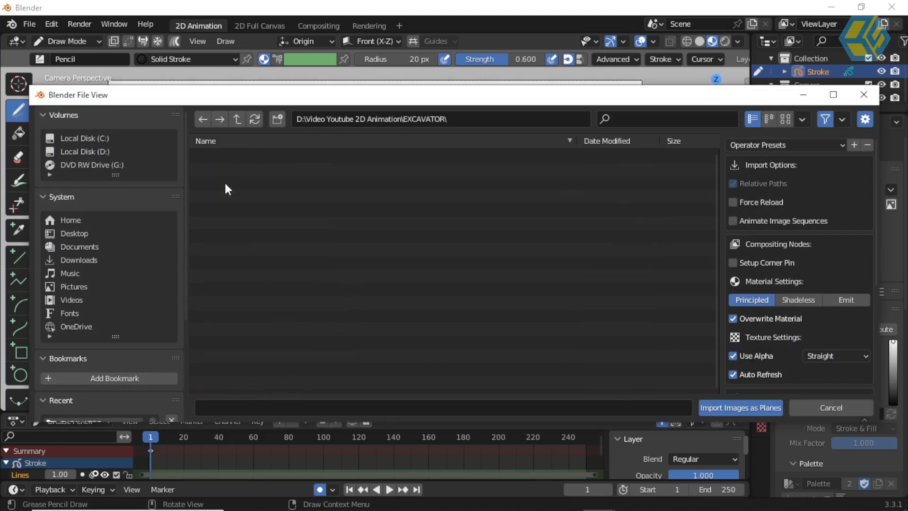
left_click(784, 118)
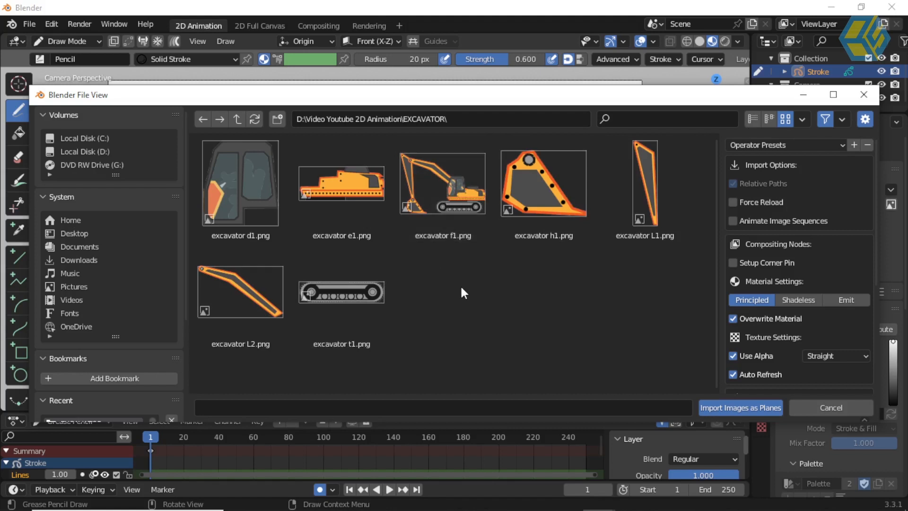
- Select the part images excavator d1, e1, h1, L1, L2 and t1, leaving out the complete excavator f1.png
left_click(240, 291)
left_click(247, 207, "ctrl")
left_click(340, 184, "ctrl")
left_click(543, 204, "ctrl")
left_click(643, 199, "ctrl")
left_click(367, 294, "ctrl")
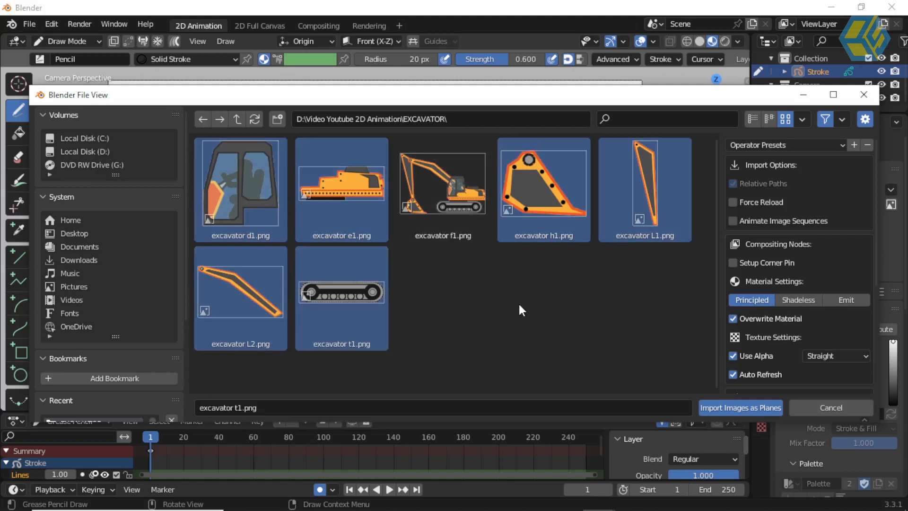
- Import the selected images as planes with Shadeless material and plane dimensions based on Dots/BU
left_click(799, 300)
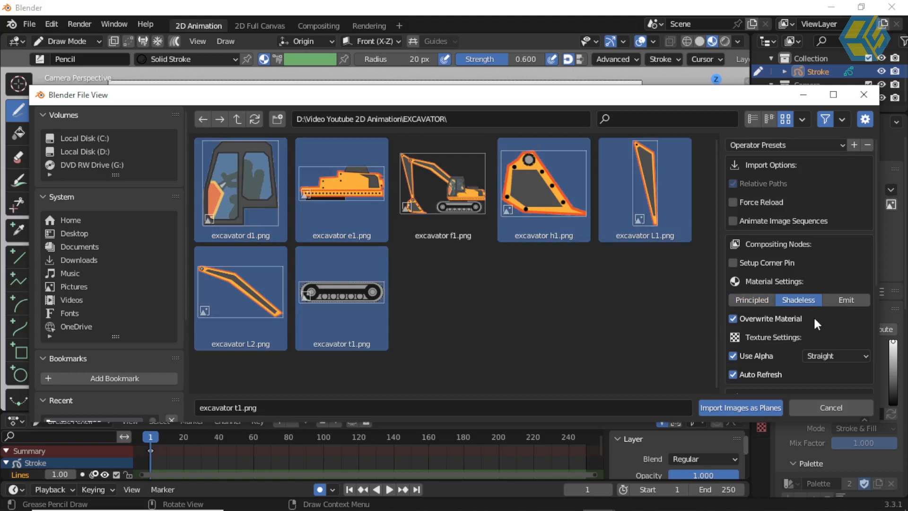
scroll(813, 316, "down", 5)
scroll(823, 326, "down", 3)
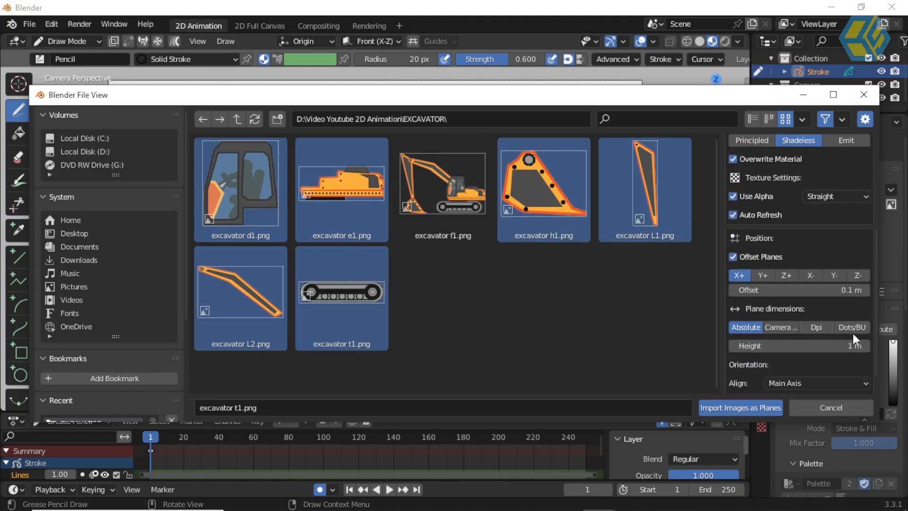
left_click(852, 327)
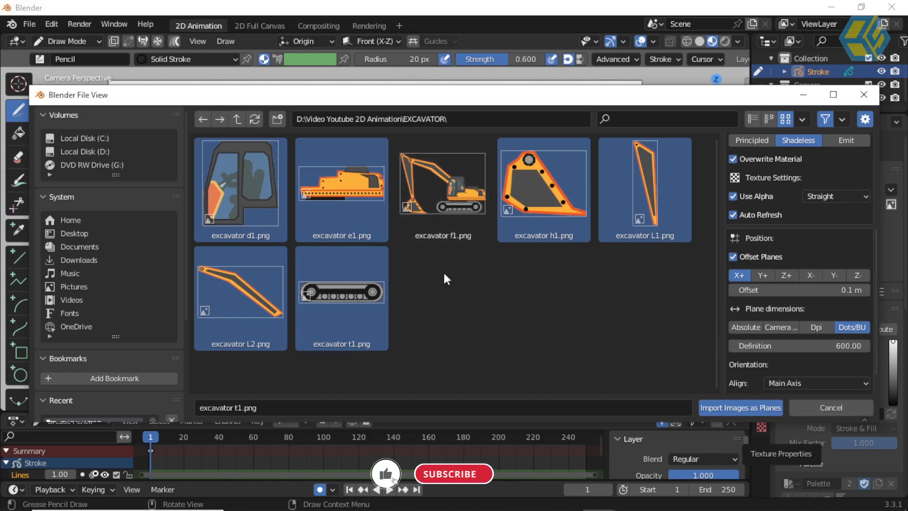
left_click(735, 407)
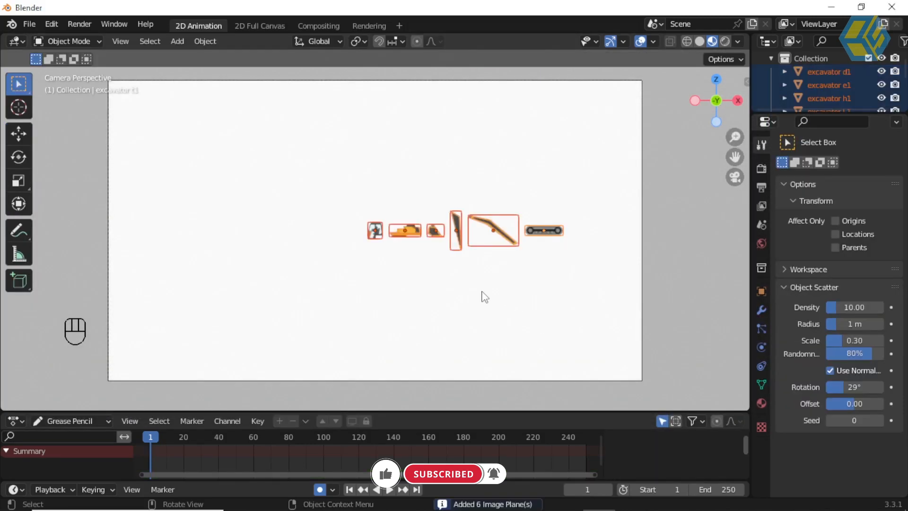
- Scale all the imported excavator planes up together by a factor of about 2.6
scroll(453, 262, "up", 7)
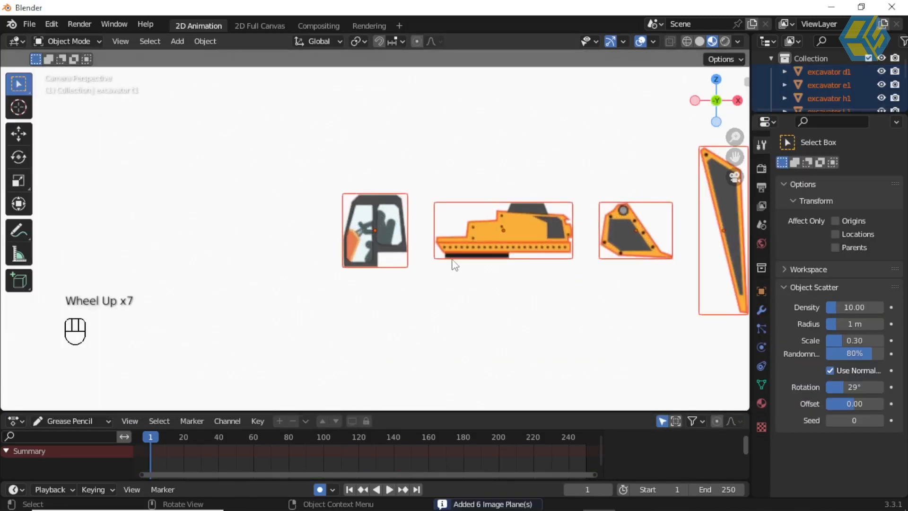
scroll(455, 268, "down", 4)
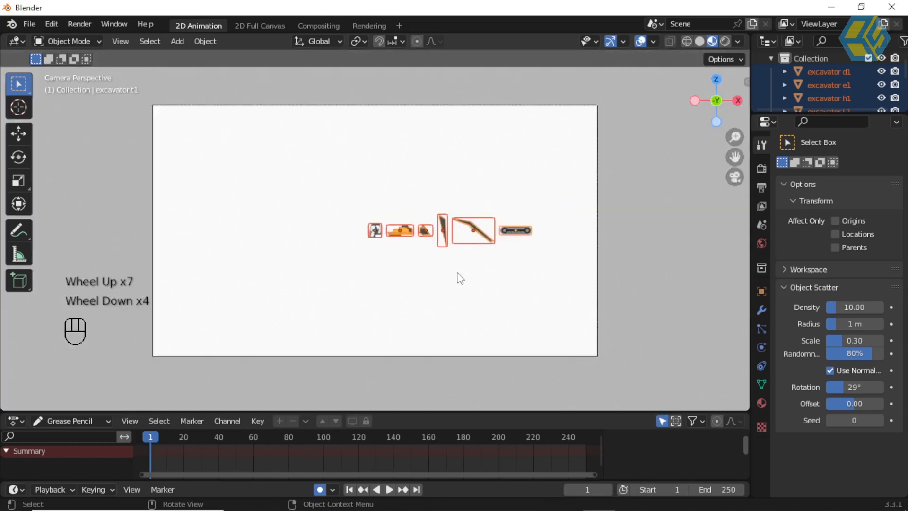
key("s")
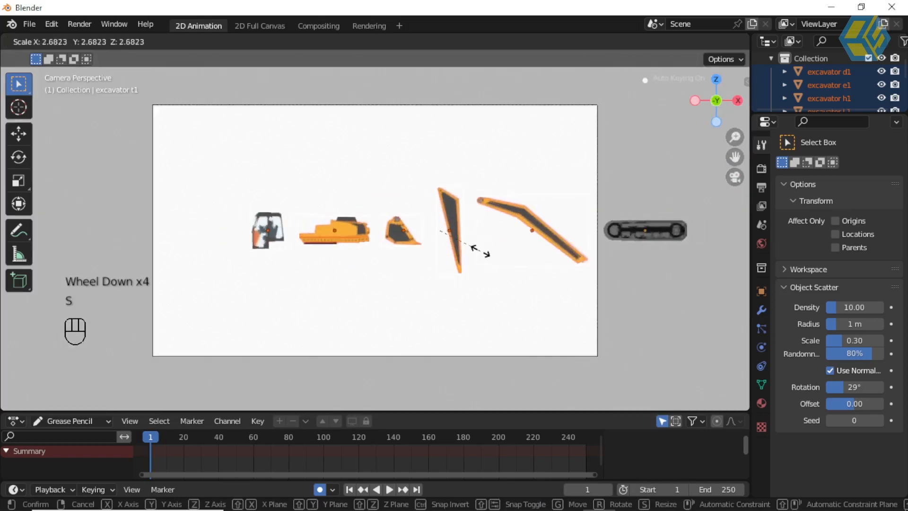
left_click(478, 249)
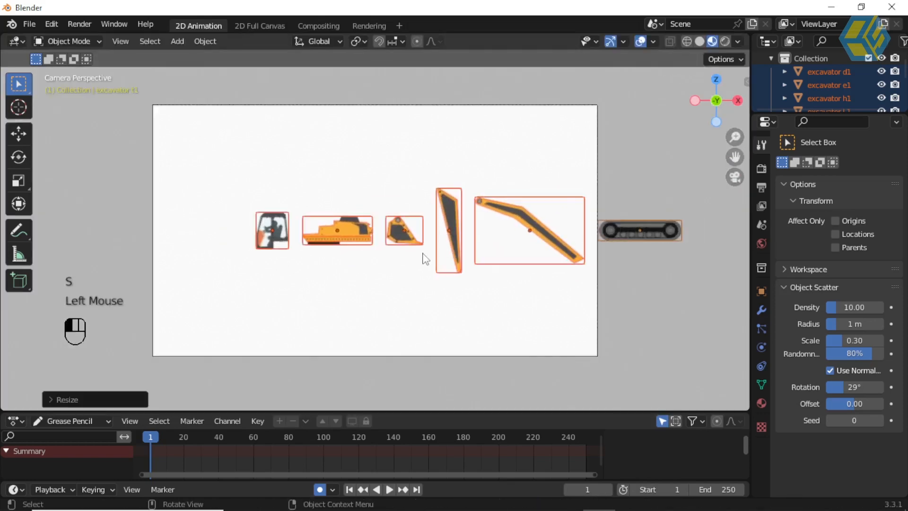
- Select the cab plane, enlarge the Outliner to list every part, and compare the part names with the files in the EXCAVATOR folder
scroll(425, 293, "up", 2)
left_click(414, 312)
left_click(127, 214)
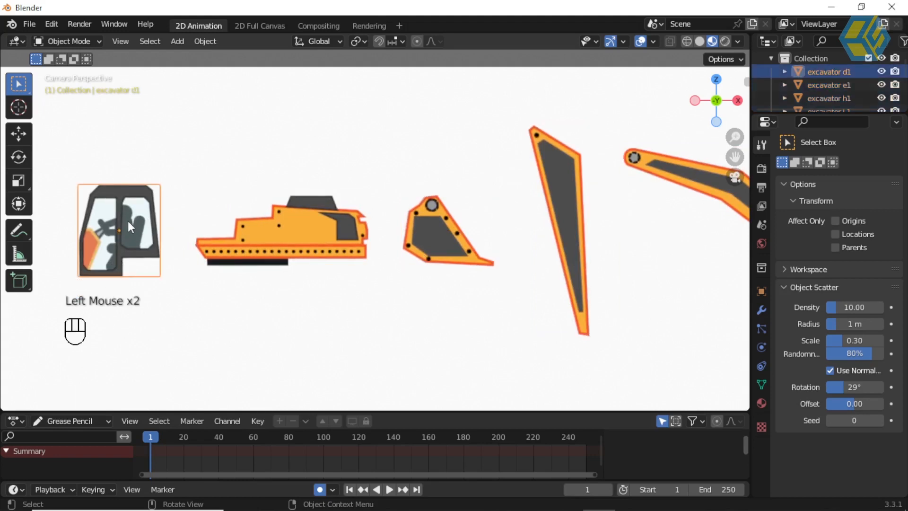
left_click_drag(807, 113, 807, 257)
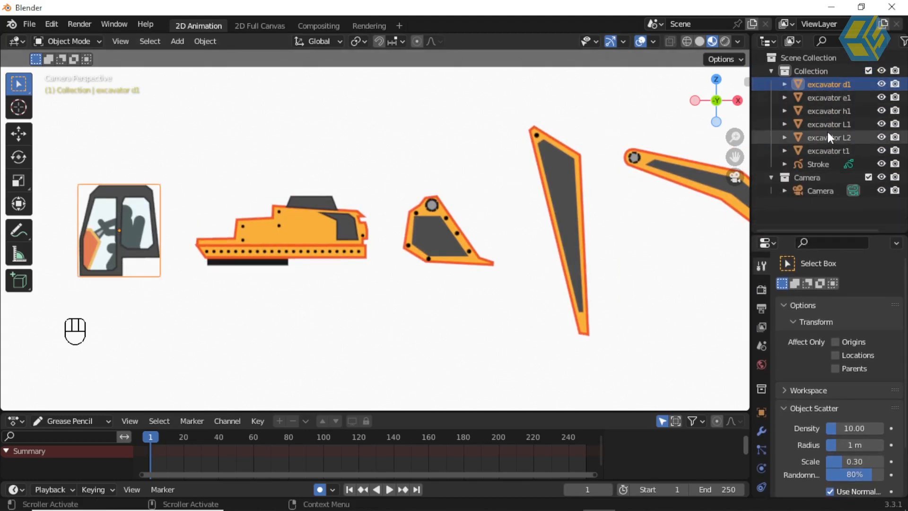
mouse_move(404, 505)
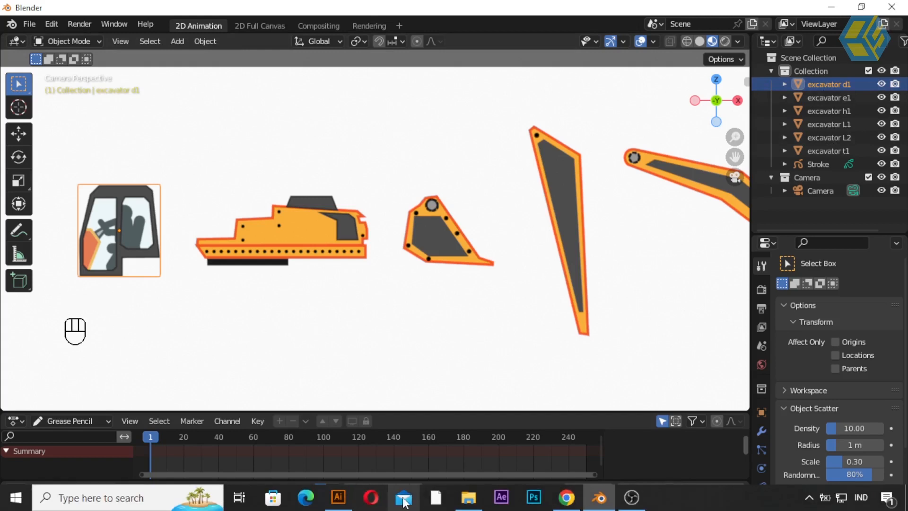
left_click(462, 504)
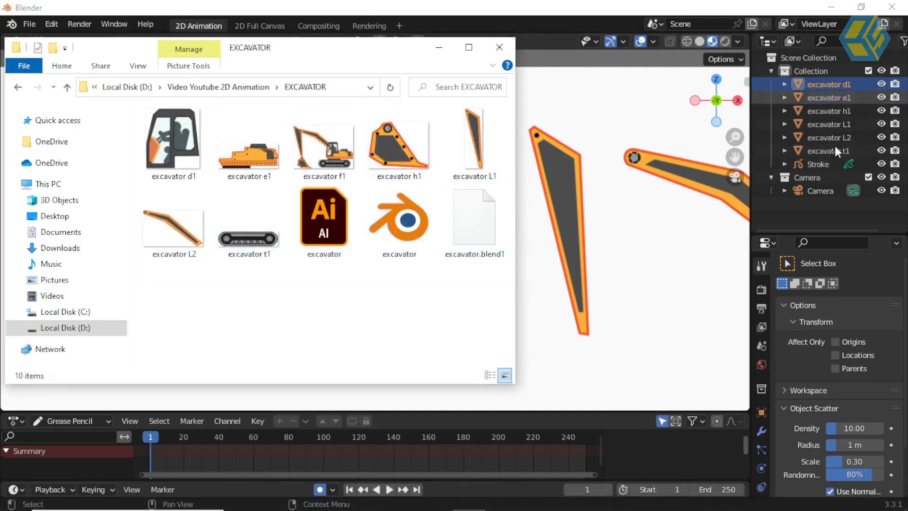
left_click(566, 18)
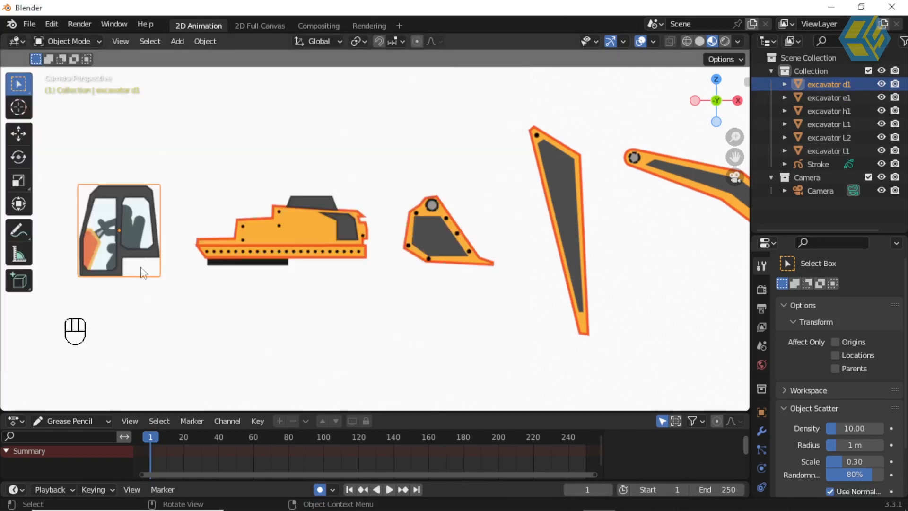
- Move the cab plane excavator d1 onto the front part of the orange body
left_click(162, 292)
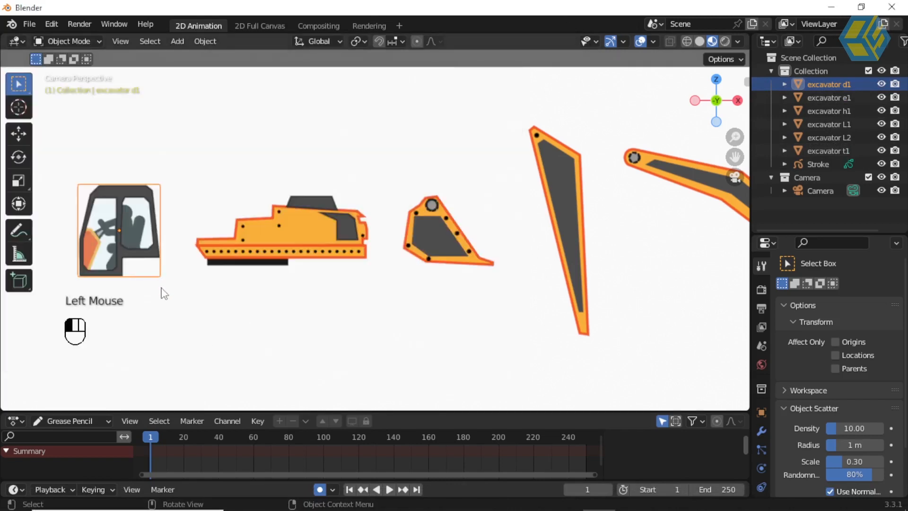
left_click(134, 241)
key("g")
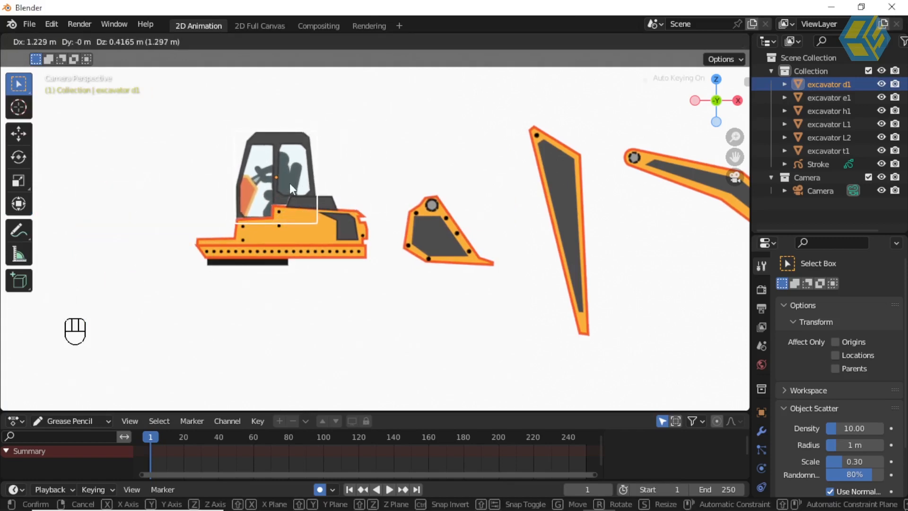
left_click(289, 183)
- Move the arm excavator L1 to the front of the cab and place the bucket excavator h1 at the arm's lower end
double_click(568, 211)
key("g")
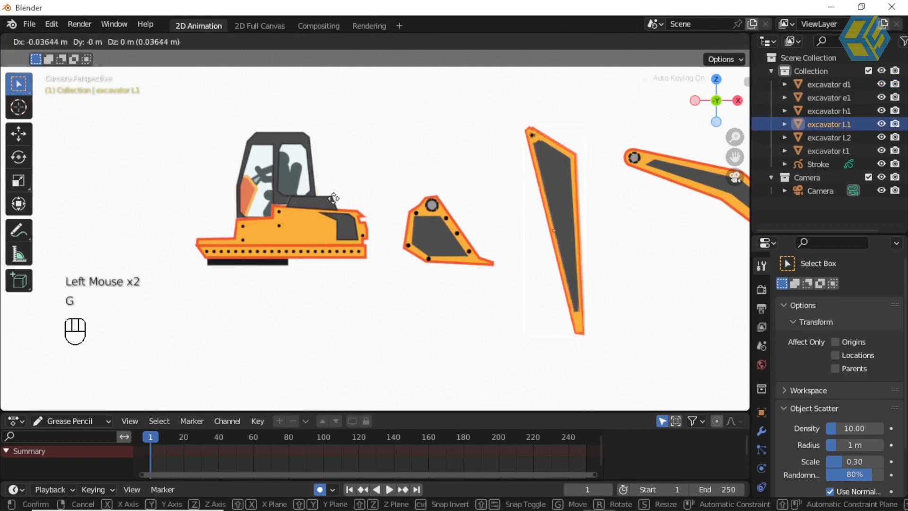
left_click(90, 156)
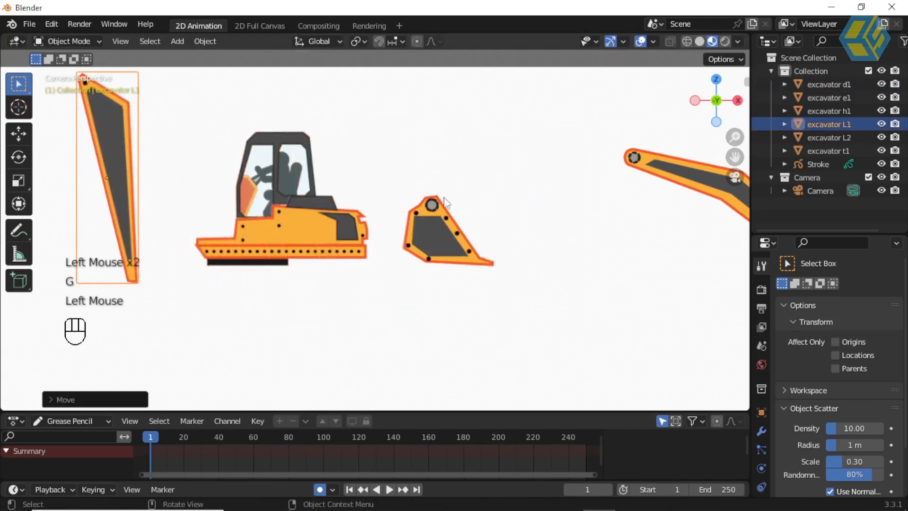
double_click(446, 237)
key("g")
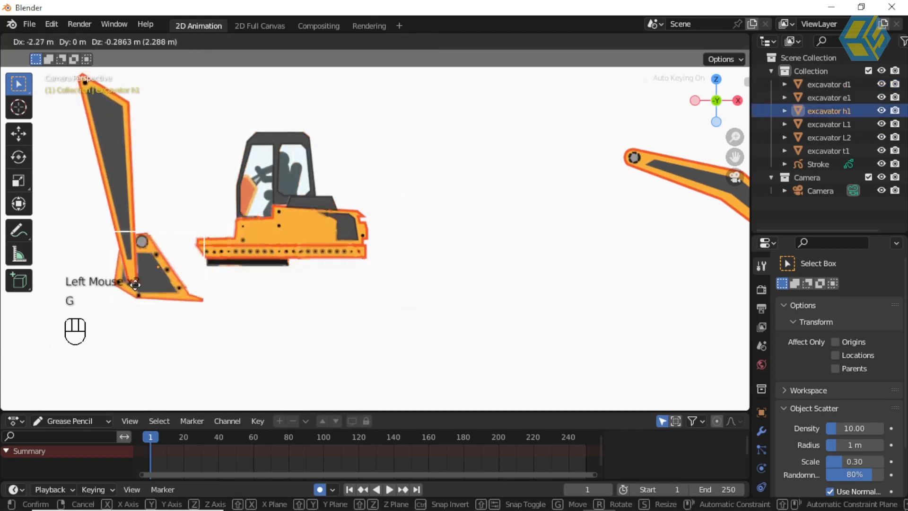
left_click(145, 306)
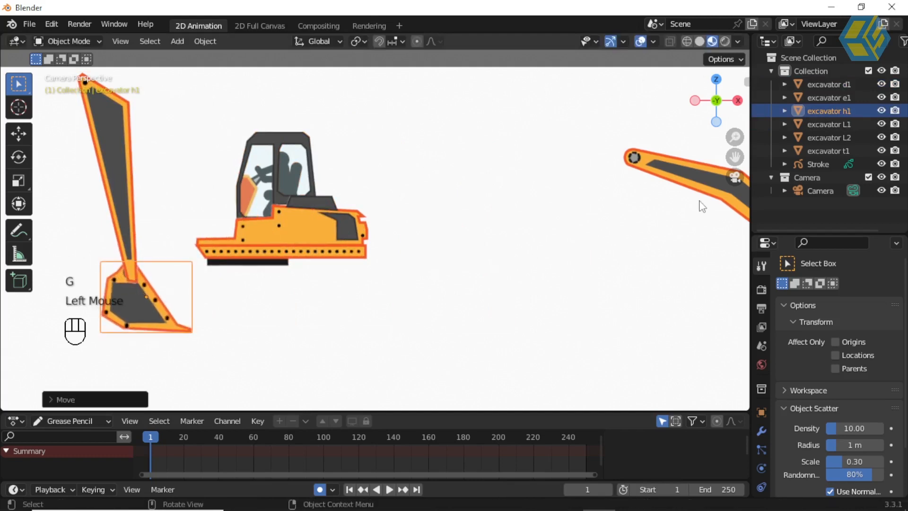
- Move the boom excavator L2 so it joins the top of the arm to the excavator body
double_click(695, 177)
key("g")
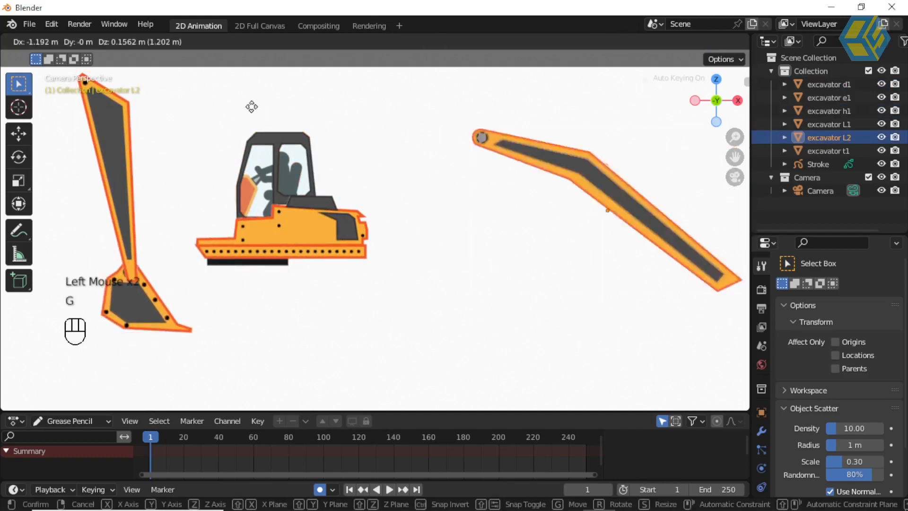
left_click(128, 91)
- Move the track plane excavator t1 directly beneath the excavator body and inspect the assembled excavator up close
scroll(539, 229, "down", 2)
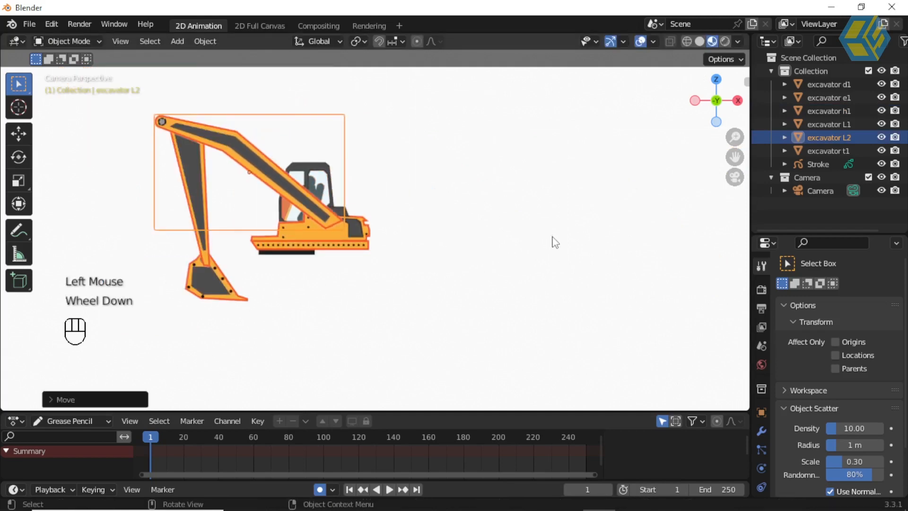
middle_click_drag(547, 239, 361, 241, "shift")
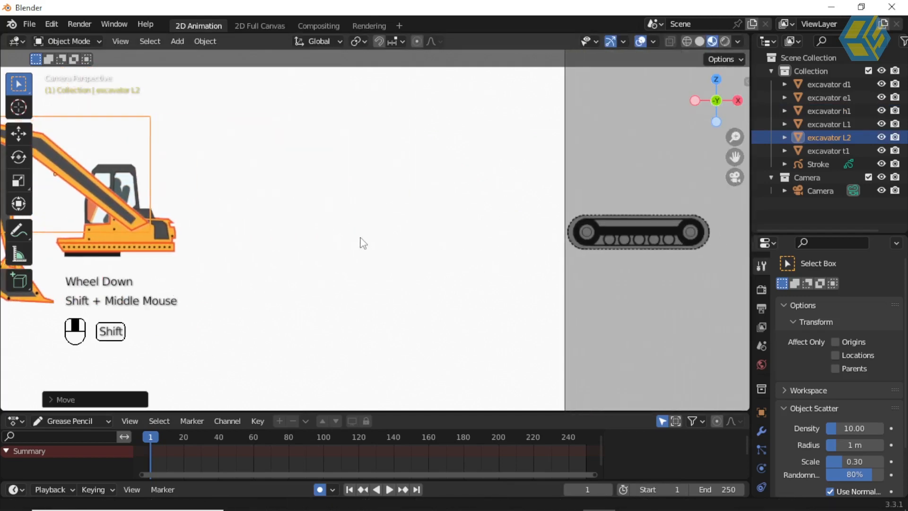
left_click(671, 237)
key("g")
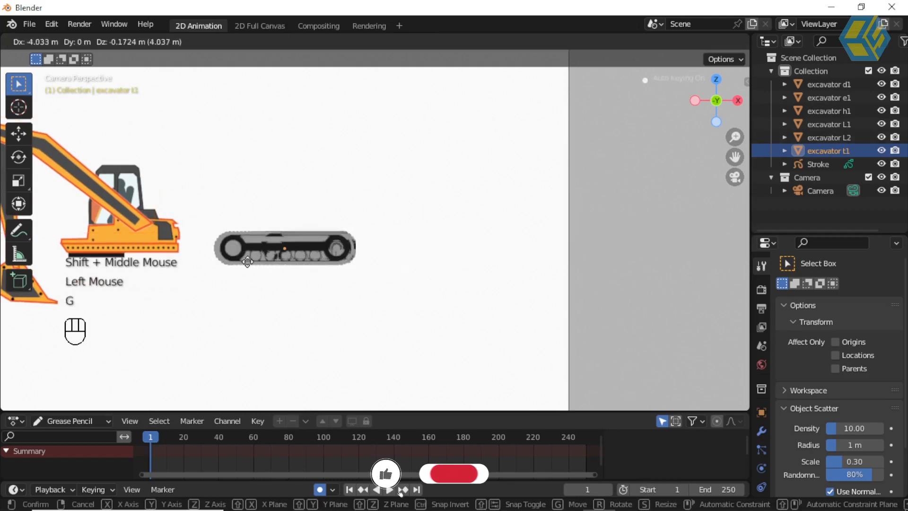
left_click(135, 275)
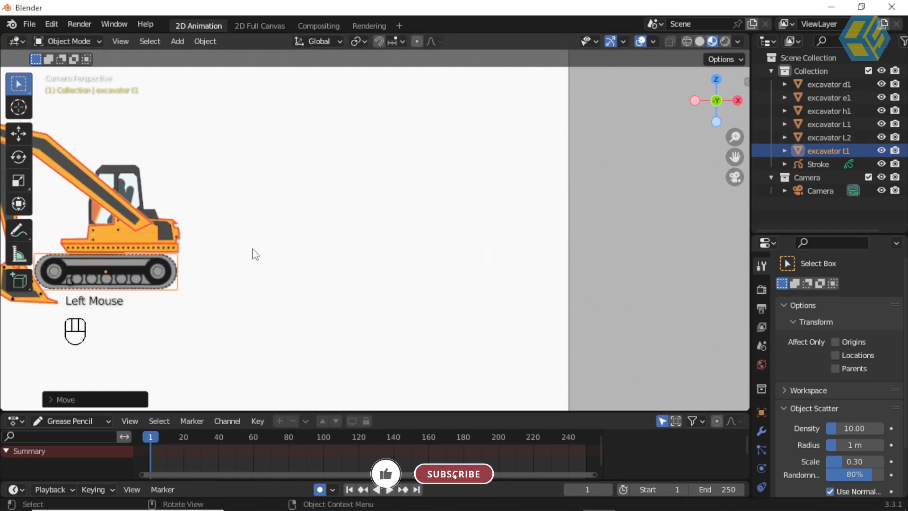
middle_click_drag(237, 247, 566, 251, "shift")
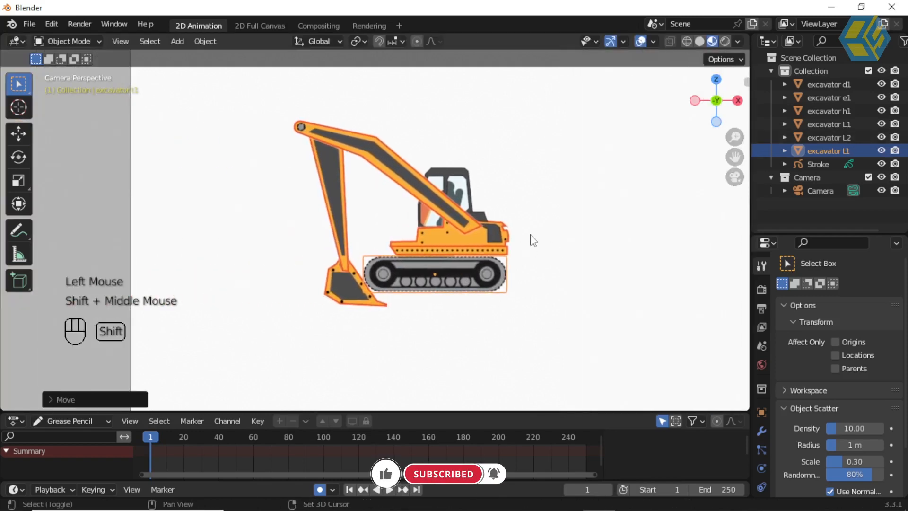
scroll(529, 234, "up", 2)
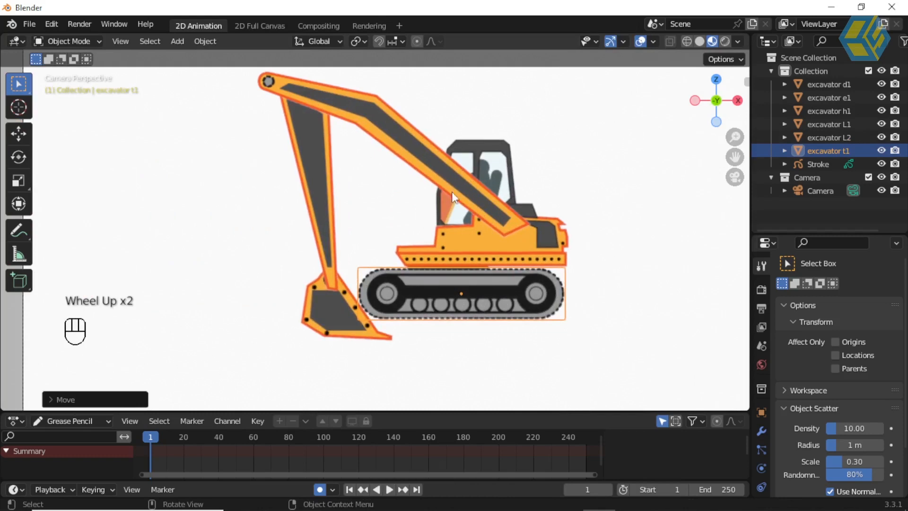
scroll(526, 209, "up", 1)
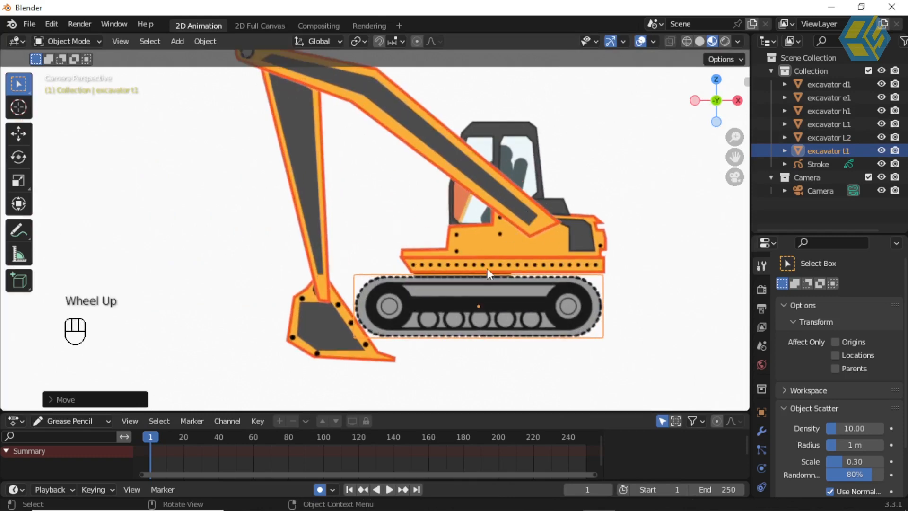
- Shift the track plane excavator t1 about 0.06 m along negative X and 0.03 m down beneath the body
key("g")
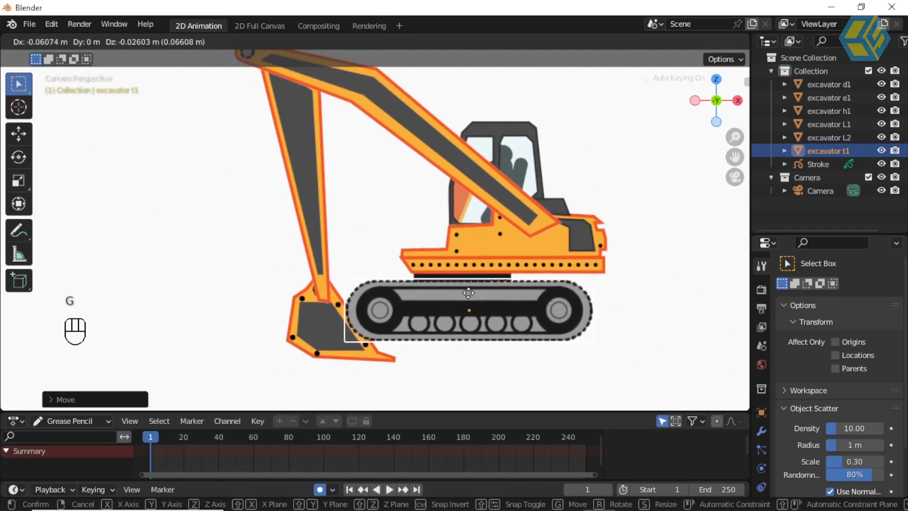
left_click(521, 274)
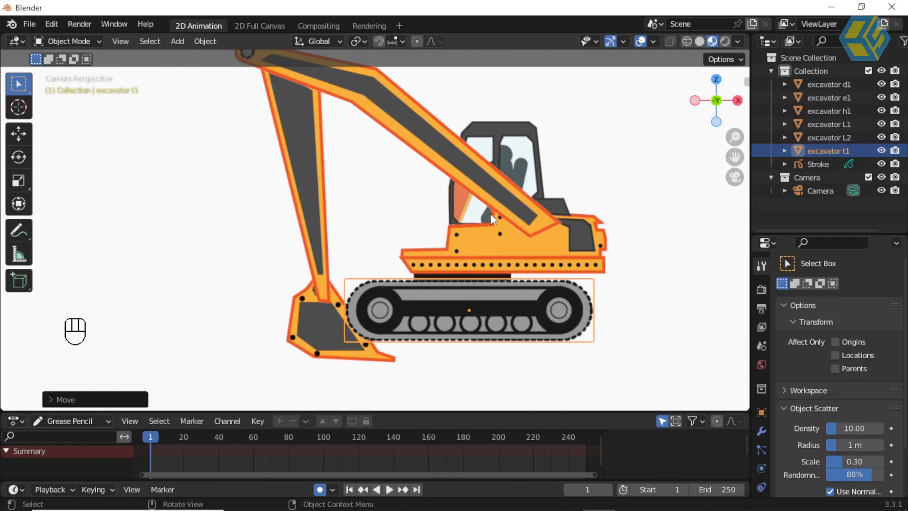
middle_click_drag(497, 220, 492, 251, "shift")
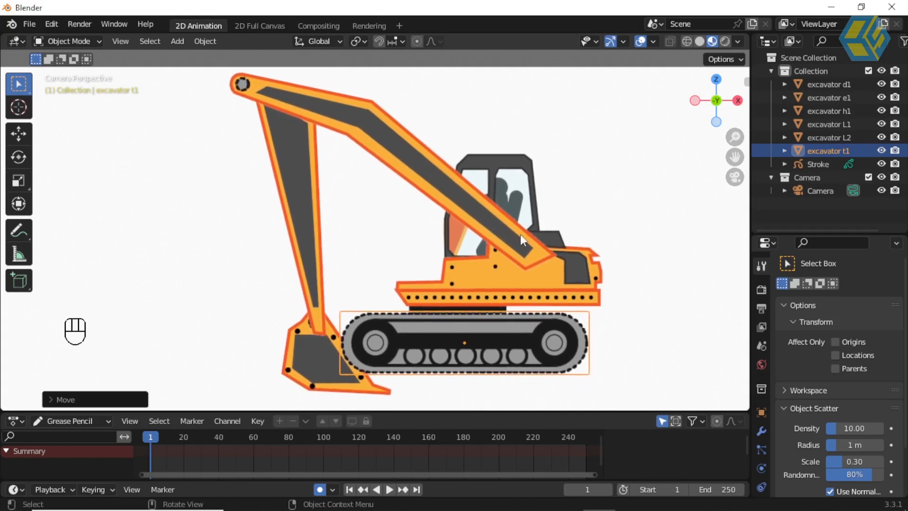
- Check which plane each excavator part belongs to by selecting the boom, track, arm, bucket and cab in turn
left_click(517, 190)
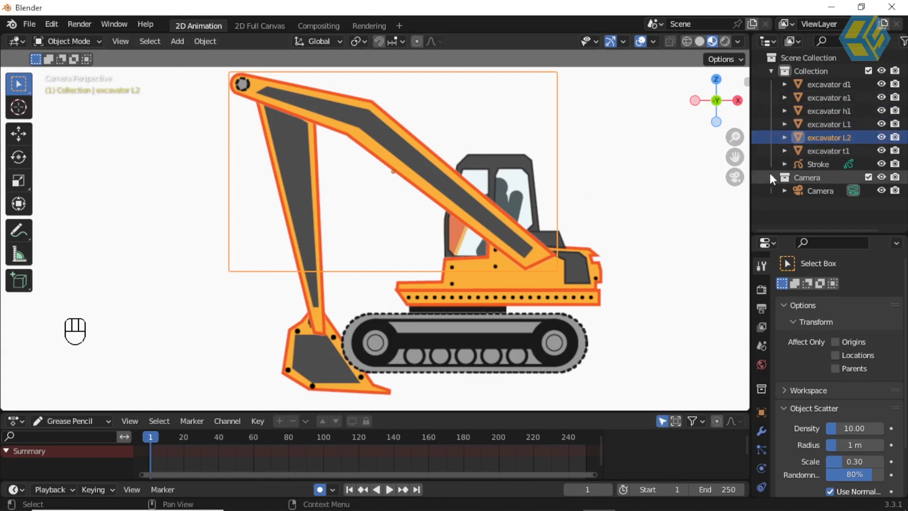
left_click(827, 152)
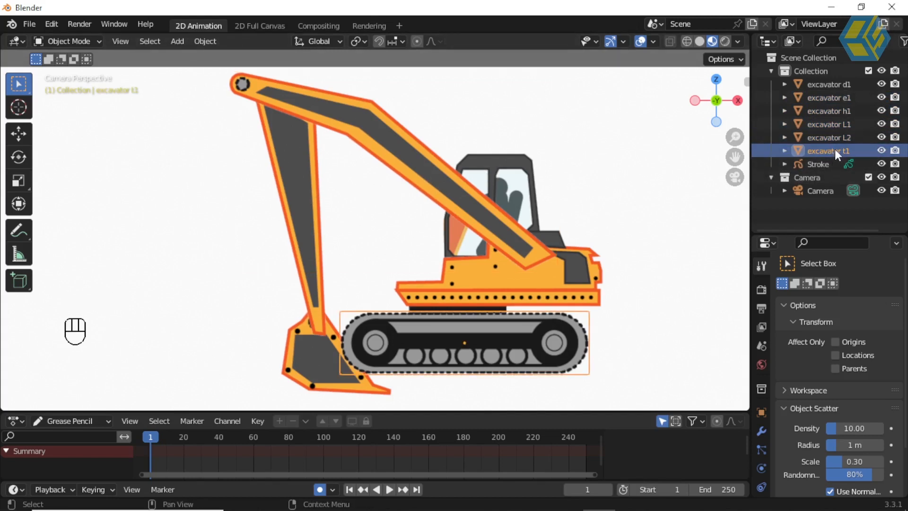
left_click(830, 124)
left_click(415, 167)
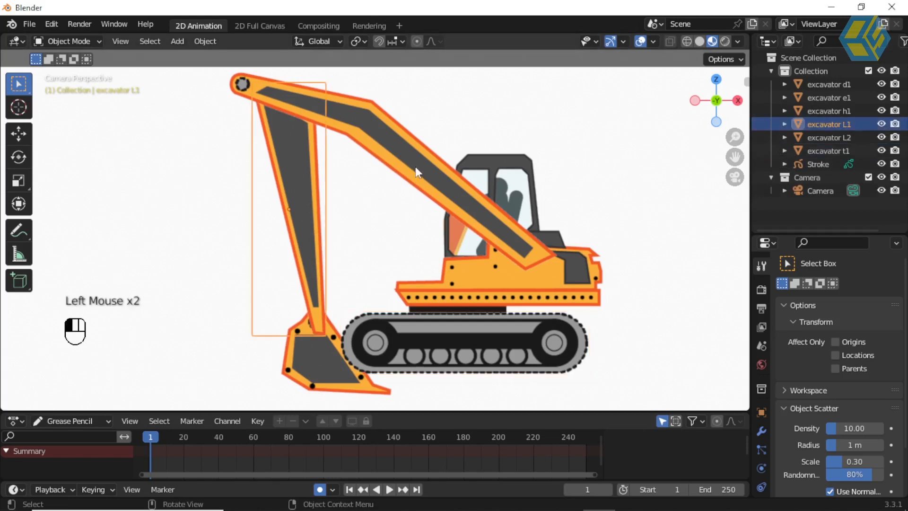
left_click(307, 347)
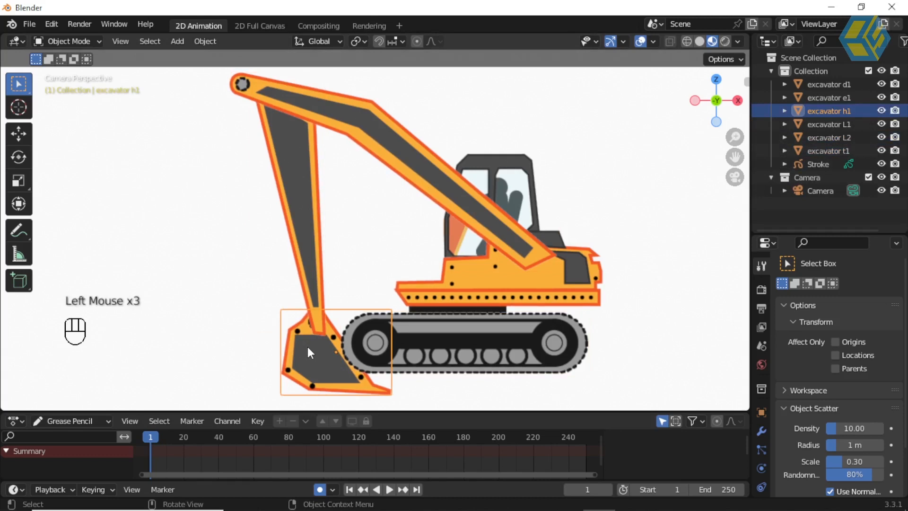
left_click(827, 85)
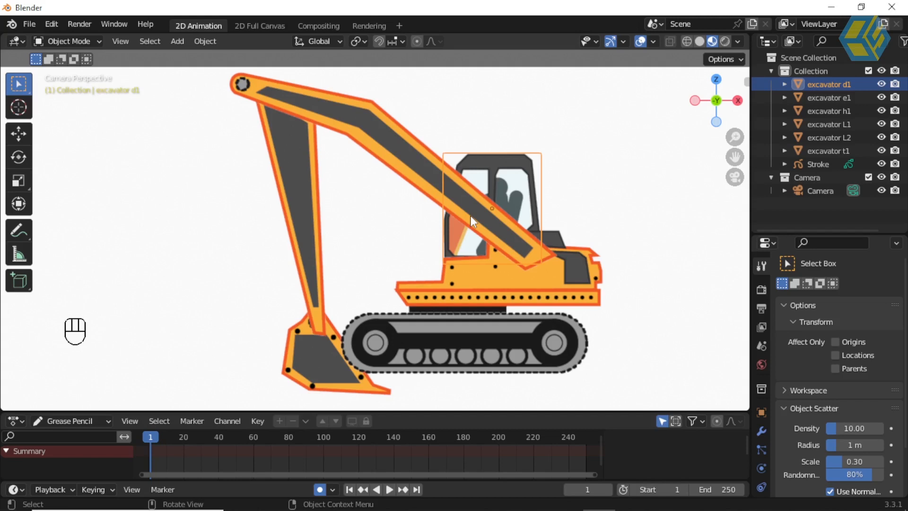
- Split the 3D viewport vertically into two views and orbit the second one to an angled perspective close-up of the excavator
left_click(126, 43)
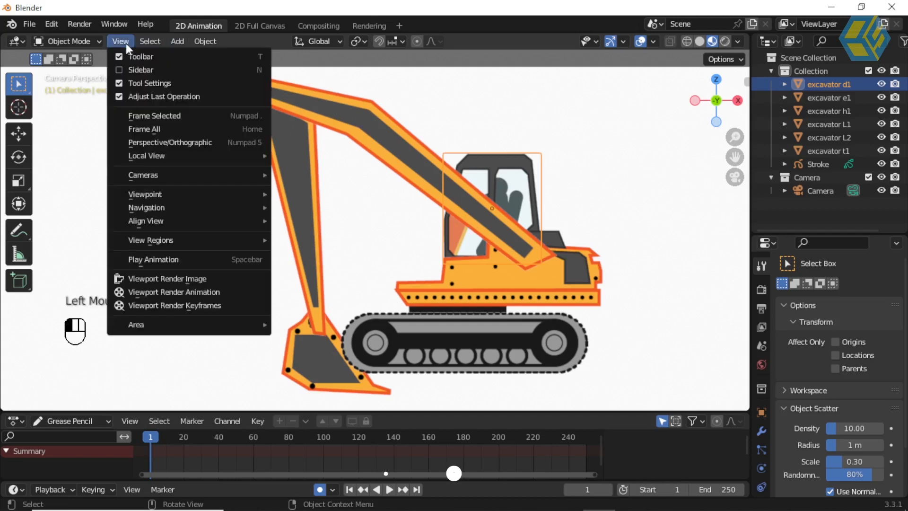
mouse_move(172, 325)
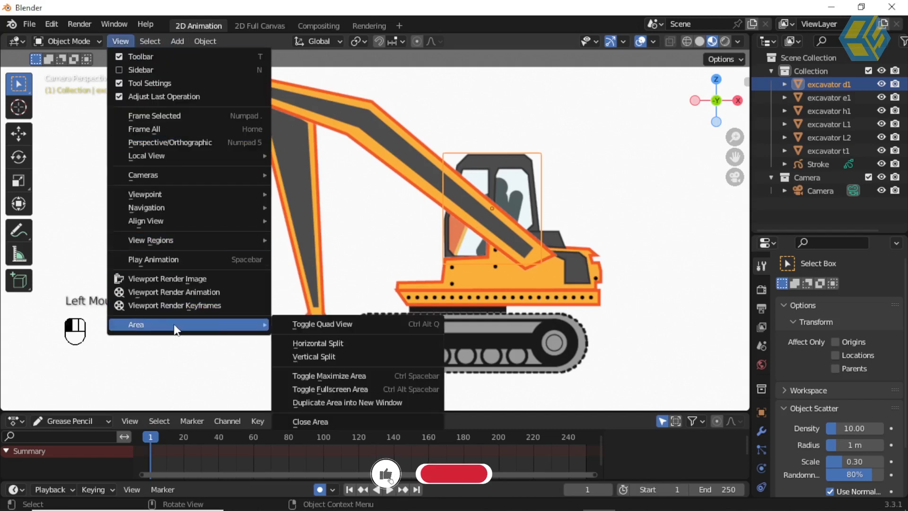
left_click(346, 356)
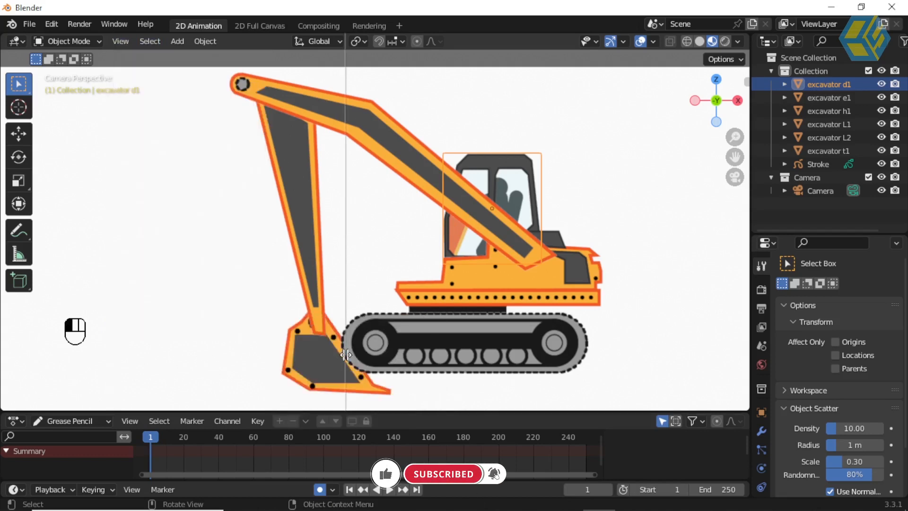
left_click(332, 327)
scroll(201, 296, "up", 2)
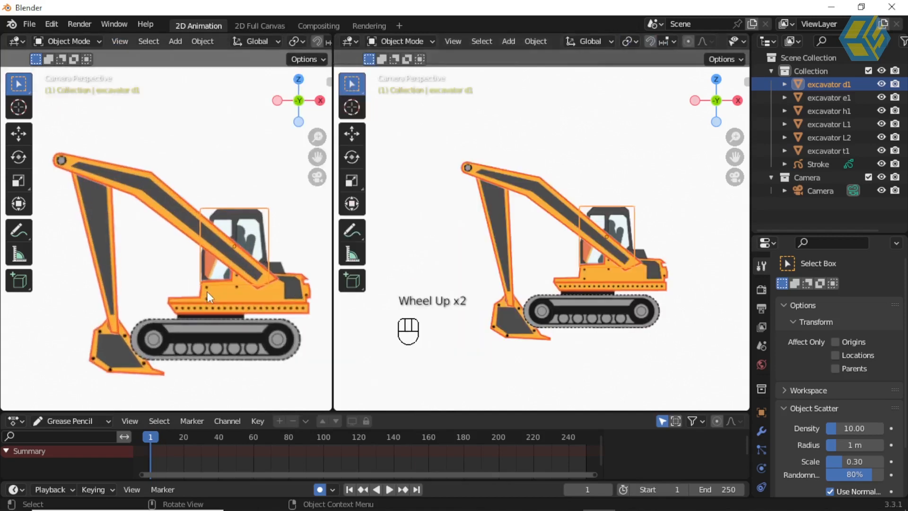
middle_click_drag(496, 289, 553, 280)
scroll(548, 246, "up", 4)
scroll(549, 246, "up", 3)
scroll(553, 280, "up", 2)
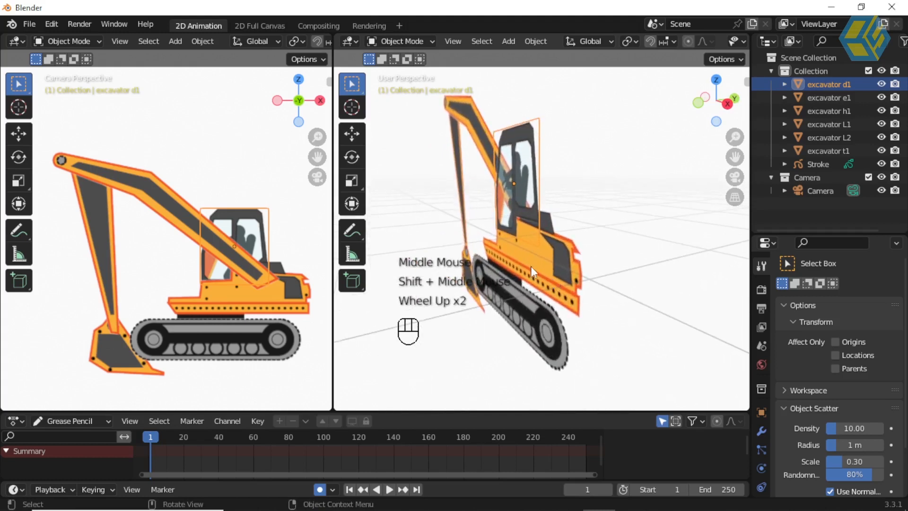
- Move the boom plane excavator L2 slightly back along the Y axis so it lies behind the cab and arm
left_click(176, 209)
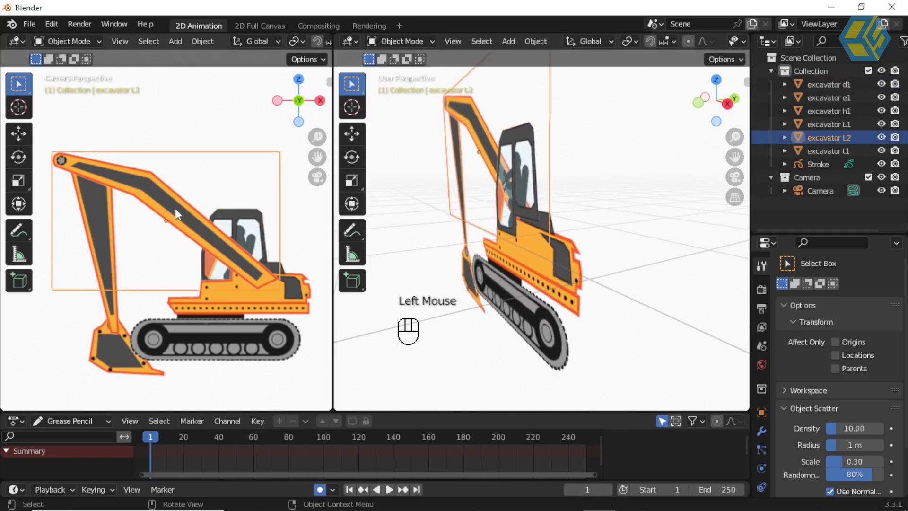
right_click(495, 143)
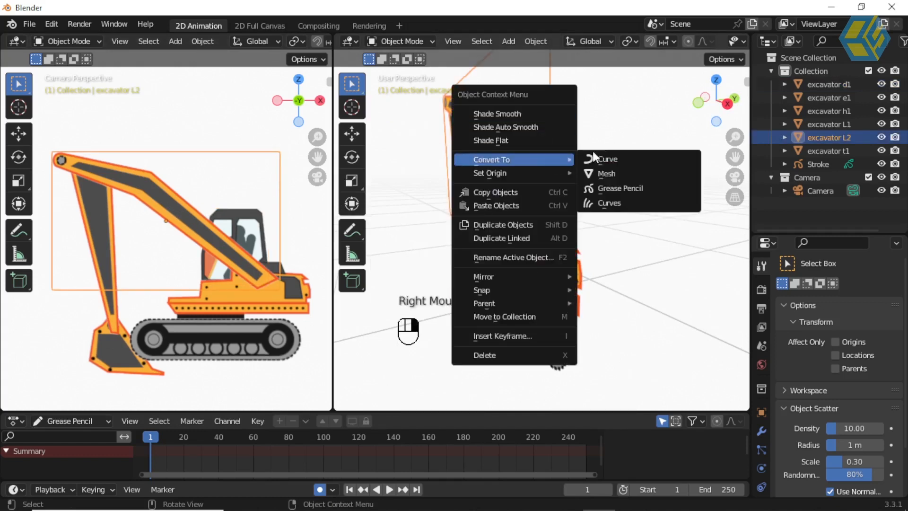
key("Escape")
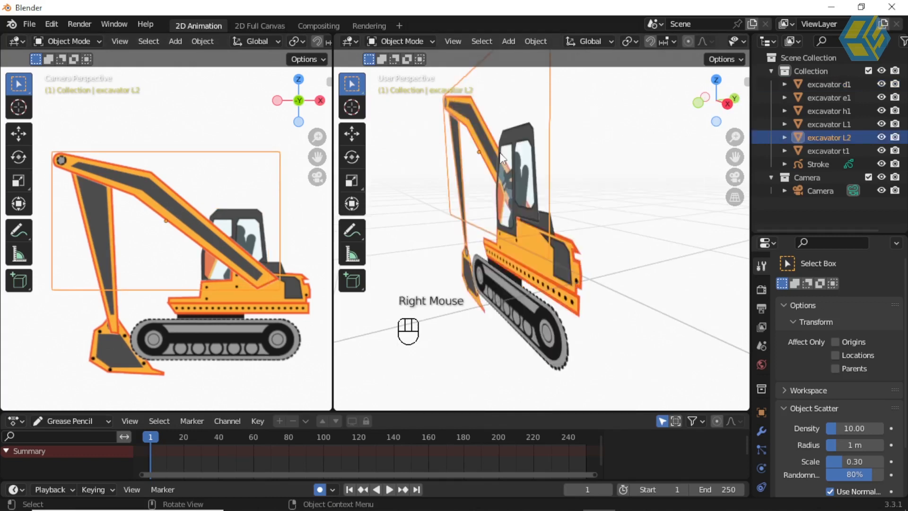
left_click(353, 135)
left_click_drag(527, 159, 532, 153)
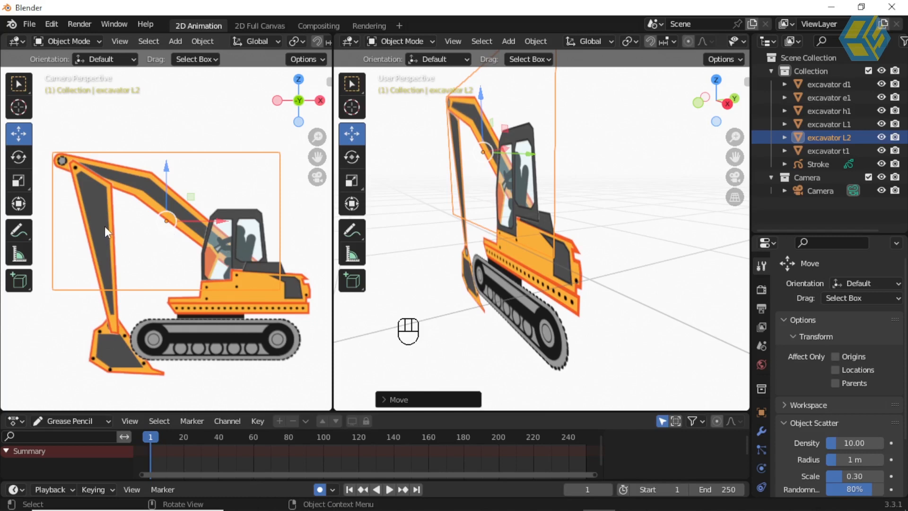
middle_click_drag(130, 235, 150, 235)
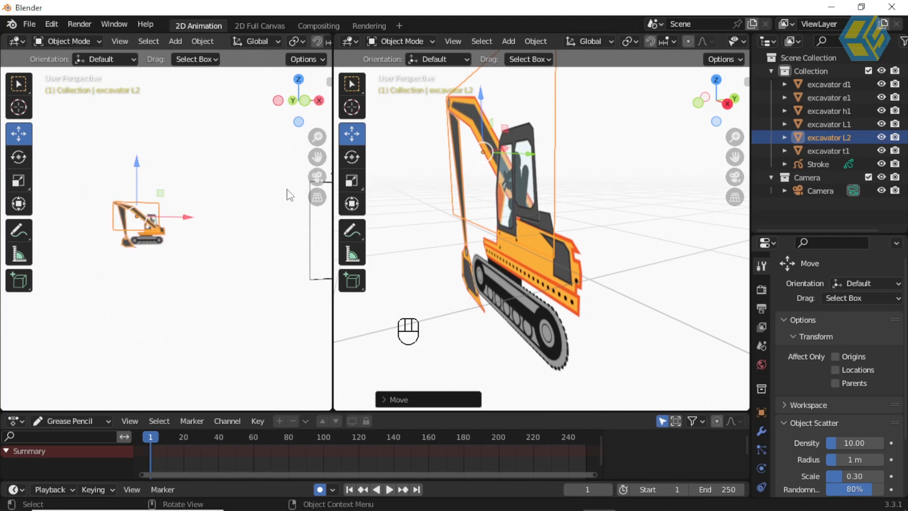
left_click(318, 176)
scroll(202, 200, "up", 2)
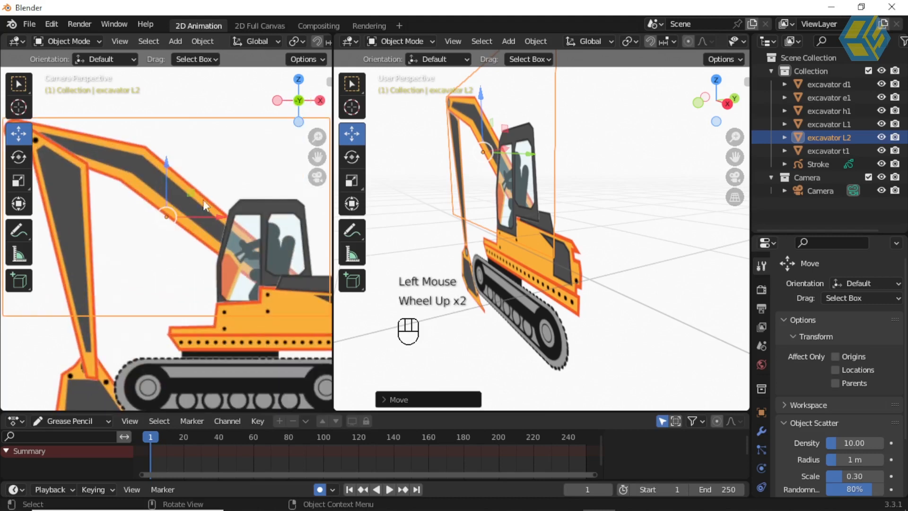
middle_click_drag(178, 203, 268, 215, "shift")
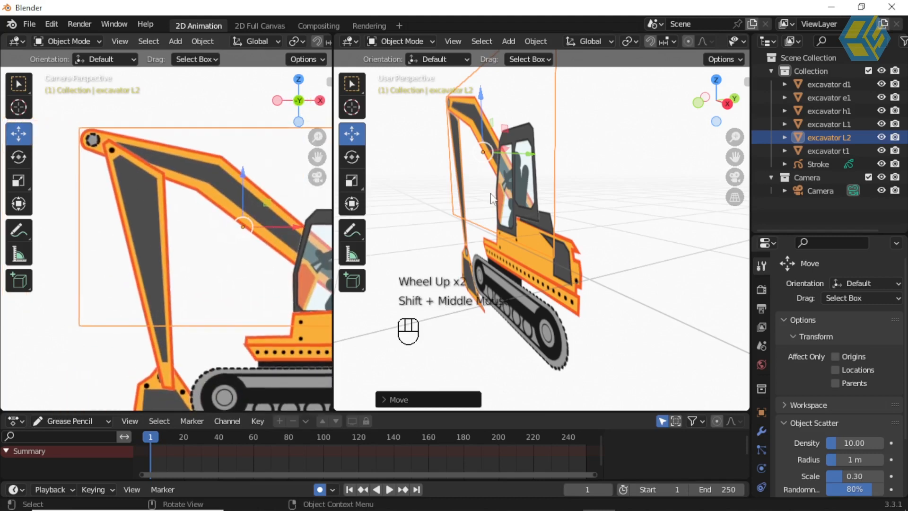
- Move the arm excavator L1 about 0.39 m along negative X and 0.27 m up, and push it along Y behind the boom
left_click(467, 241)
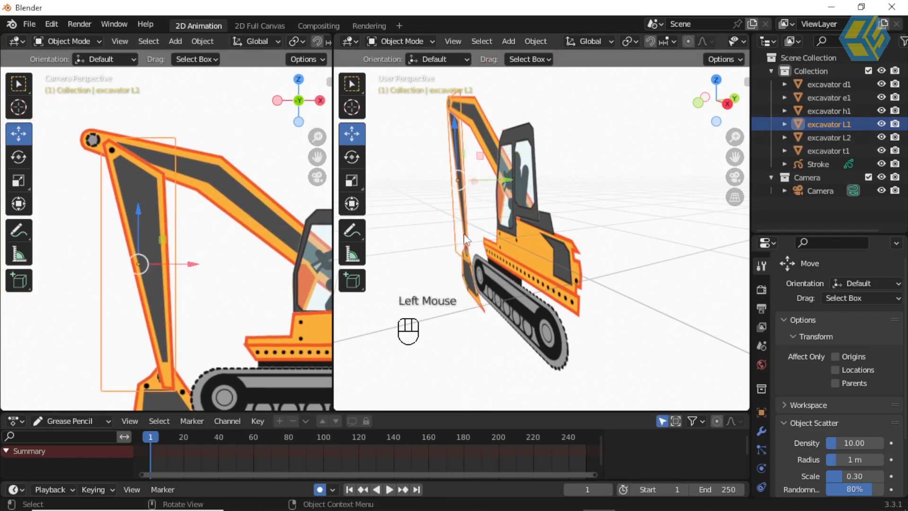
key("g")
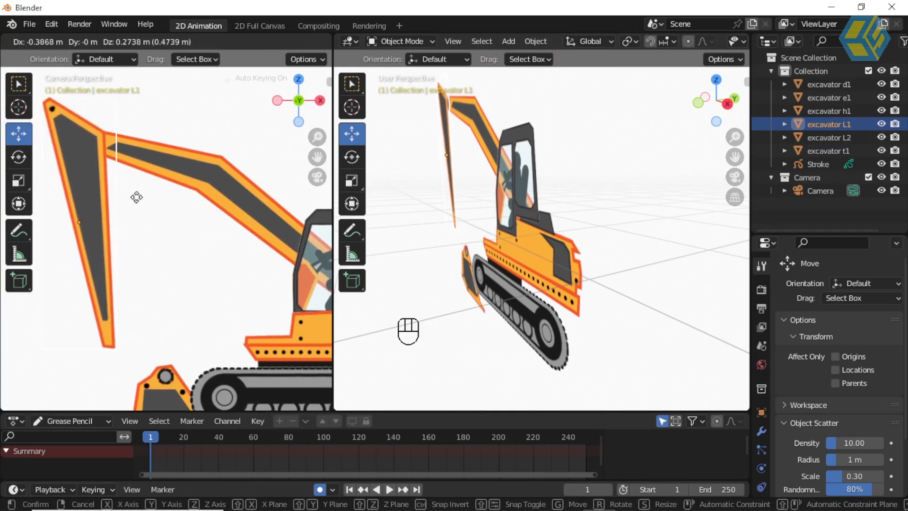
left_click(138, 202)
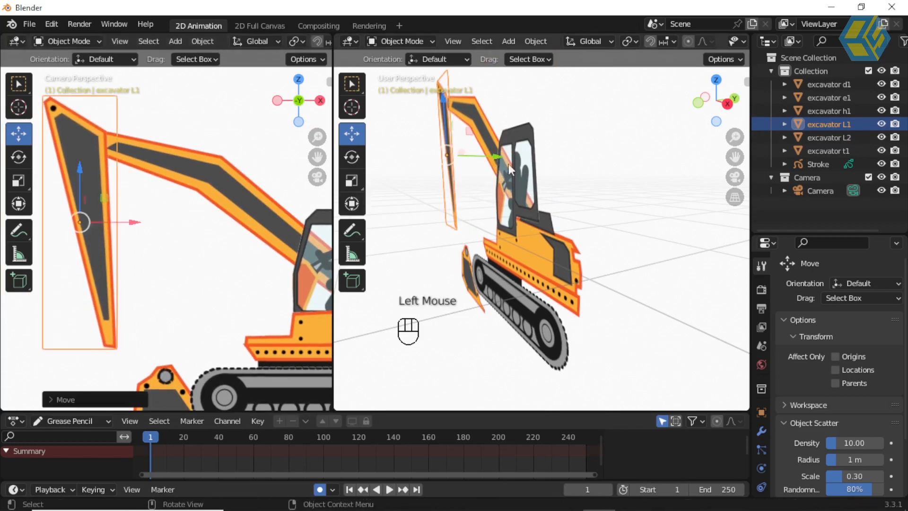
key("shift")
middle_click_drag(518, 173, 510, 182, "shift")
left_click_drag(501, 163, 509, 164)
- Move the bucket excavator h1 about 0.38 m along negative X and 0.26 m up onto the arm's lower end
left_click(173, 388)
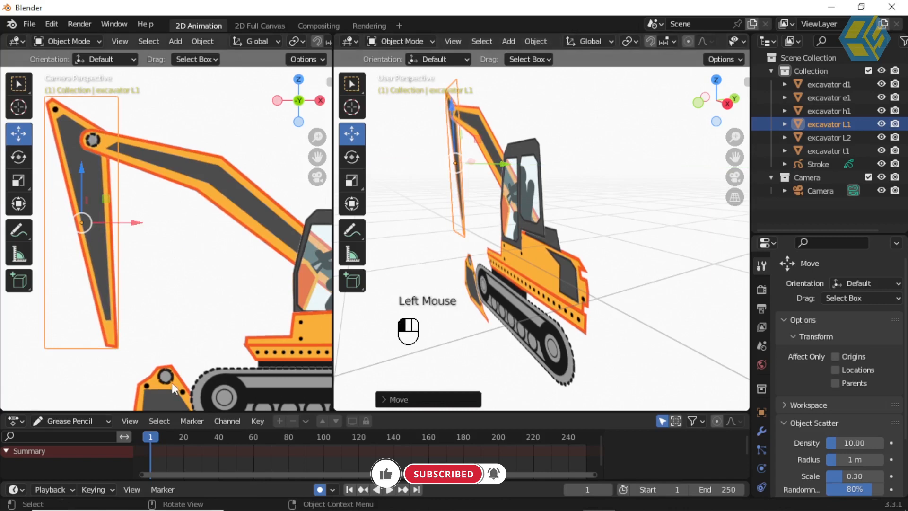
key("g")
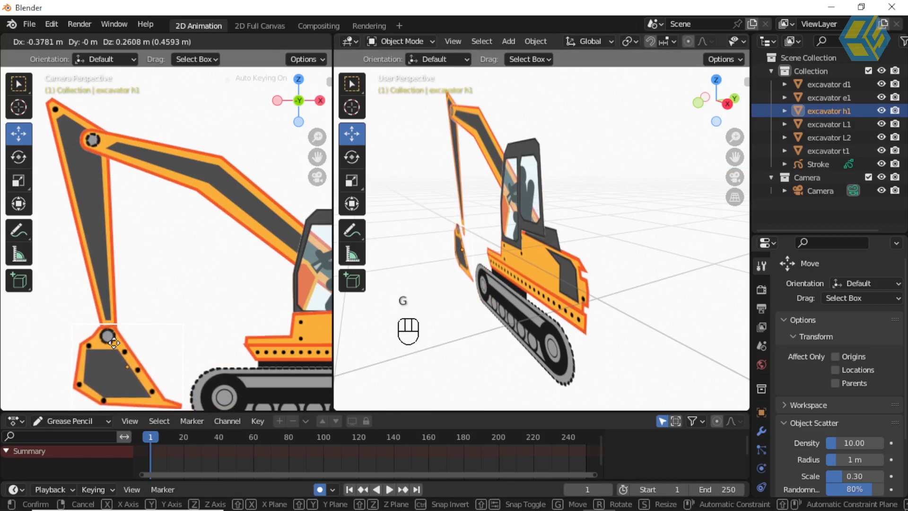
left_click(114, 343)
- Select the bucket, arm and boom planes together and shift them slightly along the X axis away from the cab
scroll(243, 312, "down", 2)
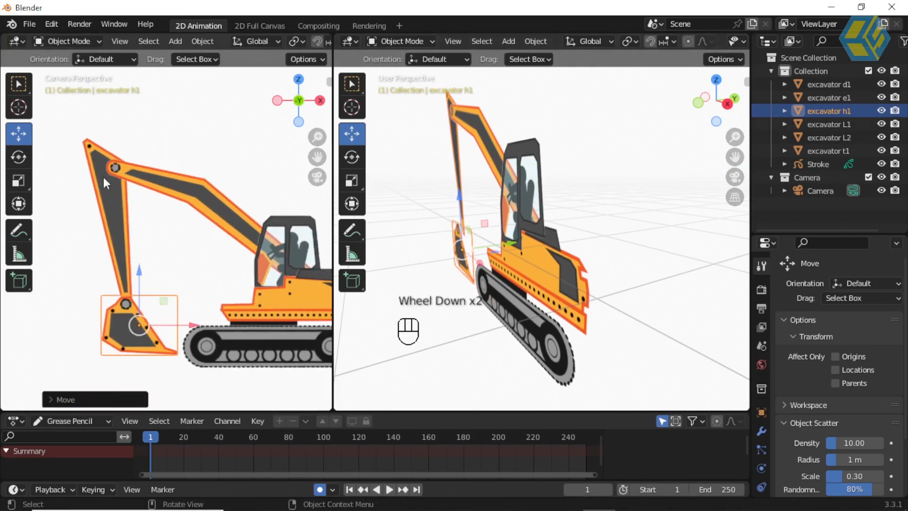
left_click(118, 213, "shift")
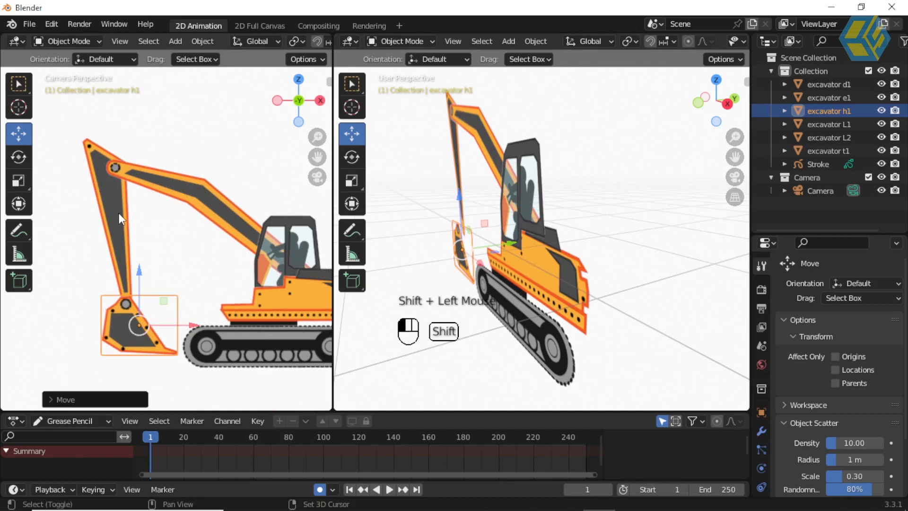
left_click(91, 154, "shift")
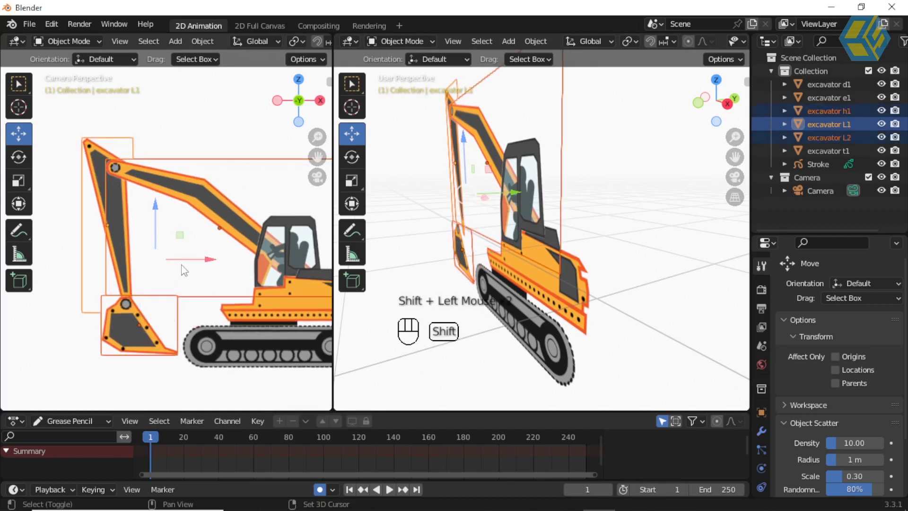
left_click_drag(207, 259, 180, 259)
left_click_drag(184, 258, 195, 264)
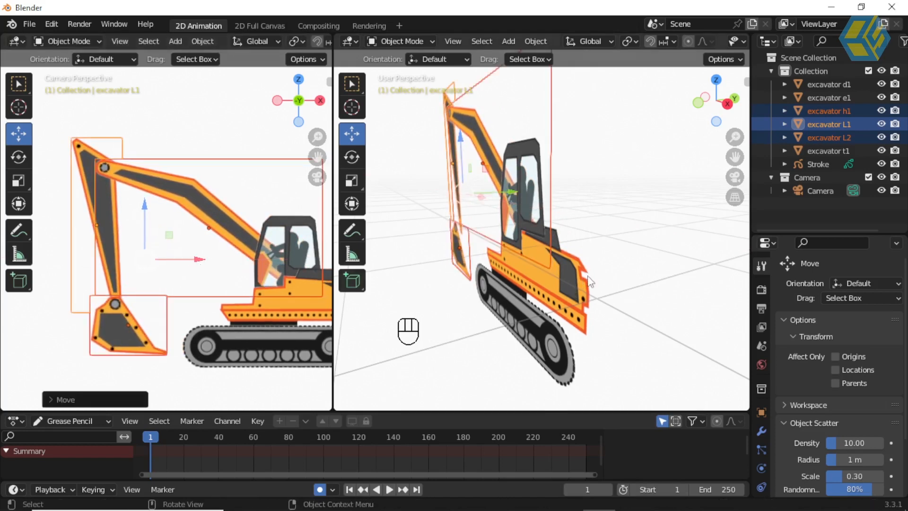
left_click(643, 234)
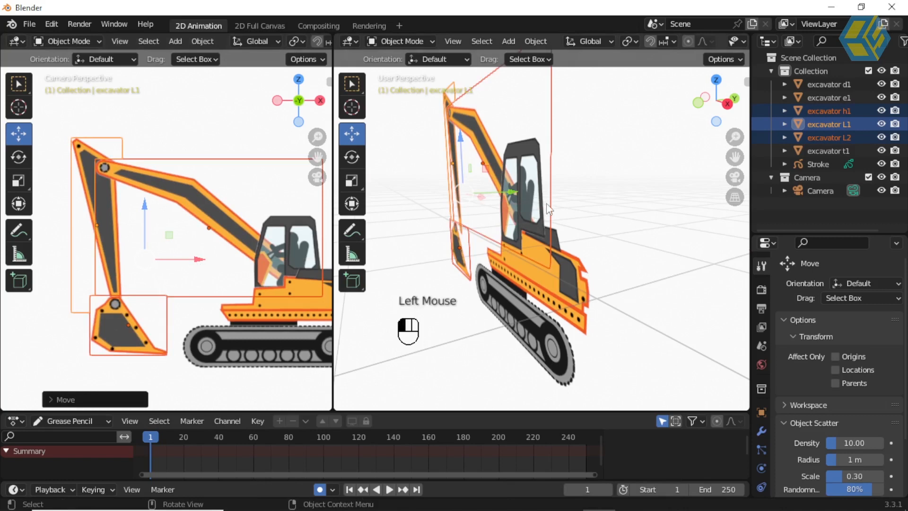
- Move the cab plane excavator d1 along the Y axis toward the camera so it sits in front of the body
left_click(310, 228)
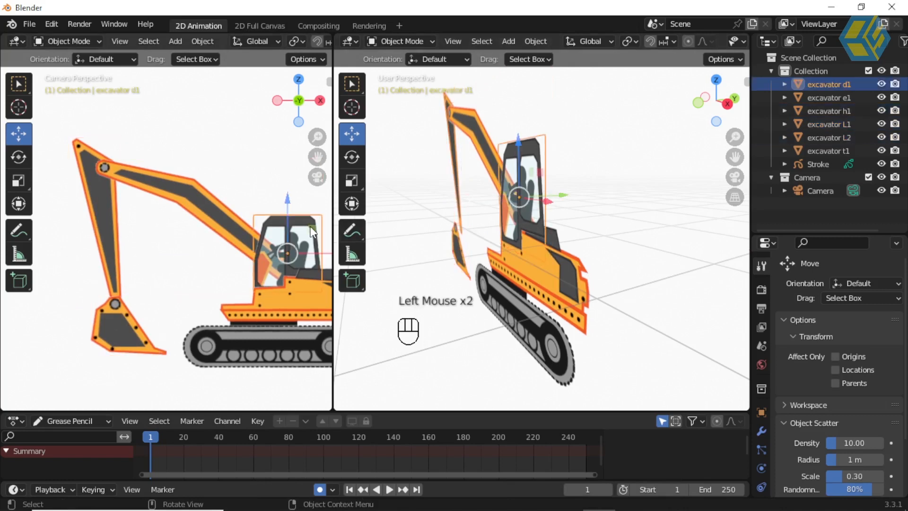
middle_click_drag(280, 271, 227, 267)
left_click(314, 175)
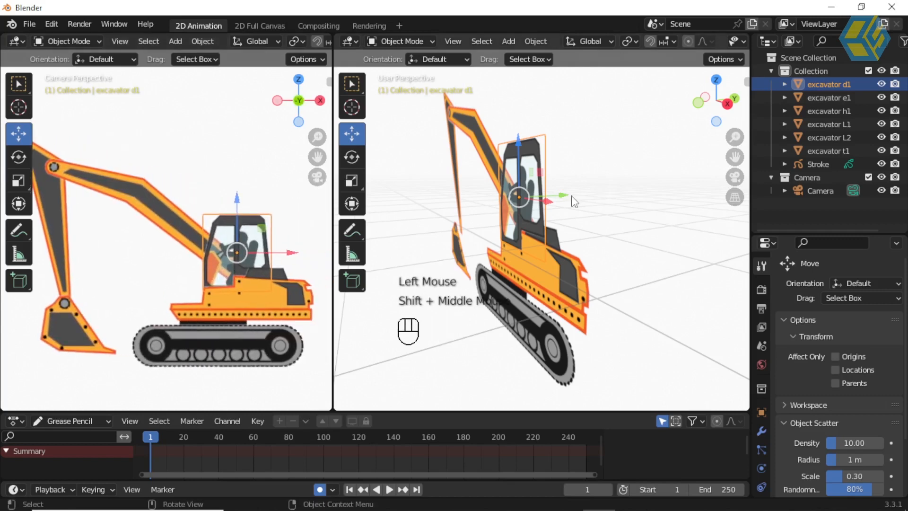
left_click(564, 195)
left_click_drag(565, 197, 557, 196)
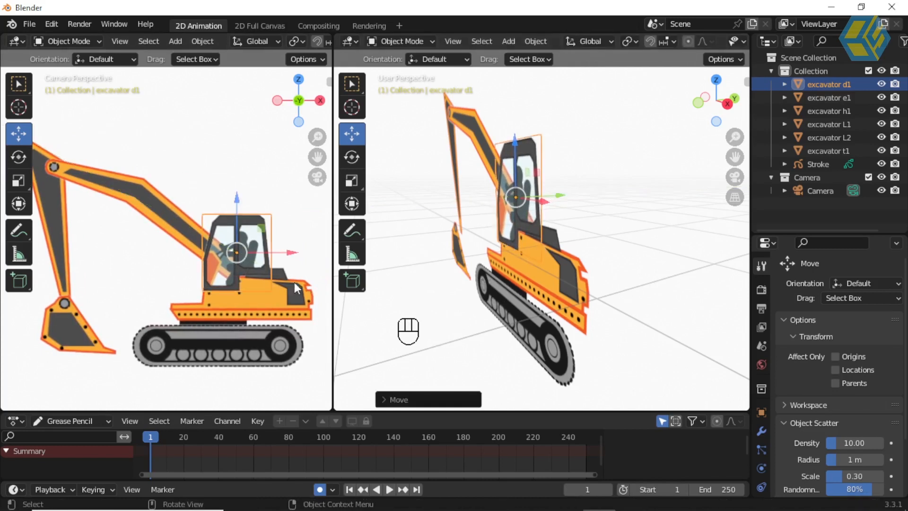
scroll(267, 281, "up", 2)
middle_click_drag(263, 279, 232, 283, "shift")
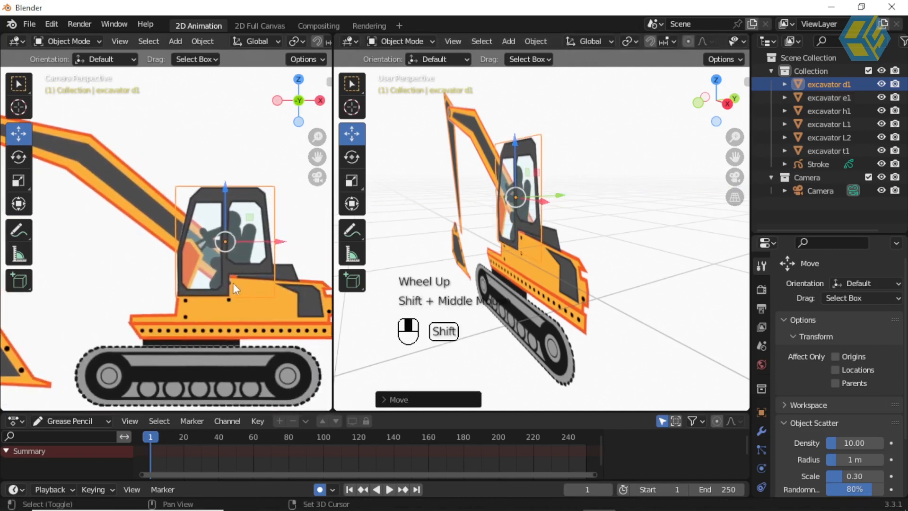
mouse_move(558, 196)
left_mouse_down()
mouse_move(567, 195)
mouse_move(552, 198)
left_mouse_up()
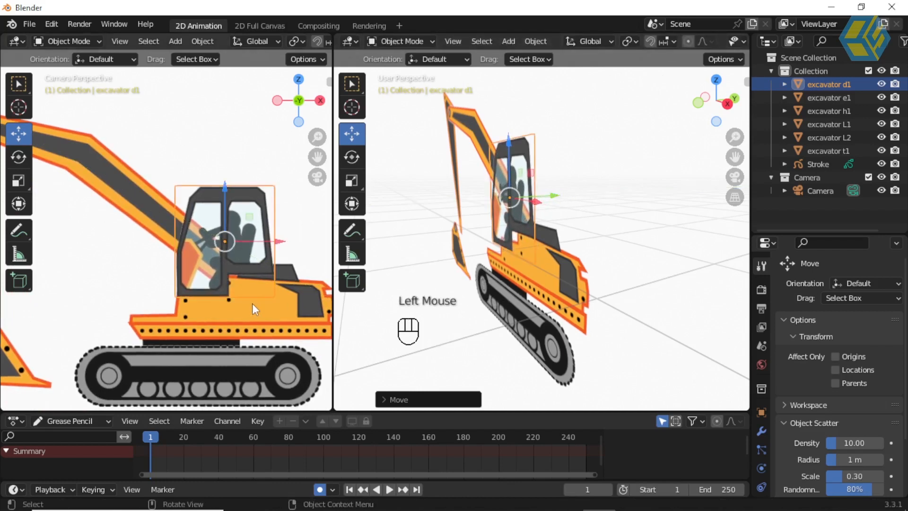
- Join the two 3D viewports into a single camera view and frame the whole excavator in it
scroll(255, 310, "down", 1)
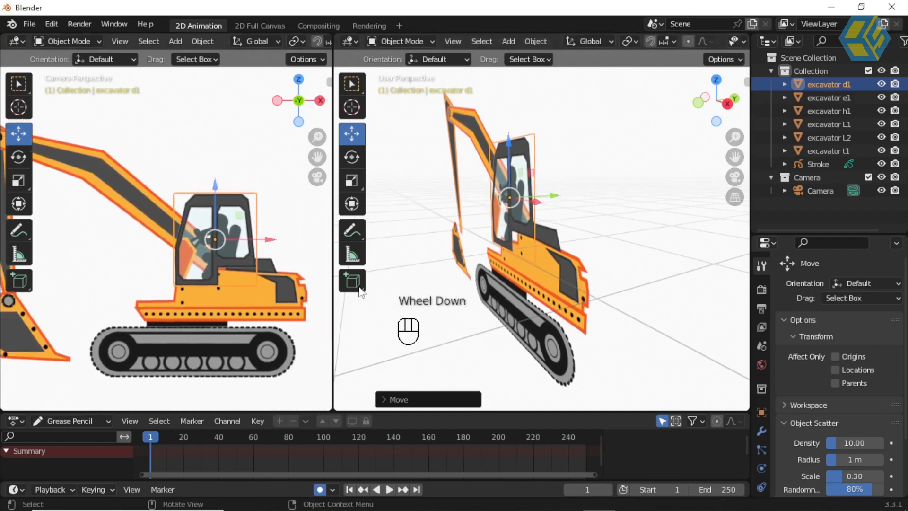
right_click(330, 289)
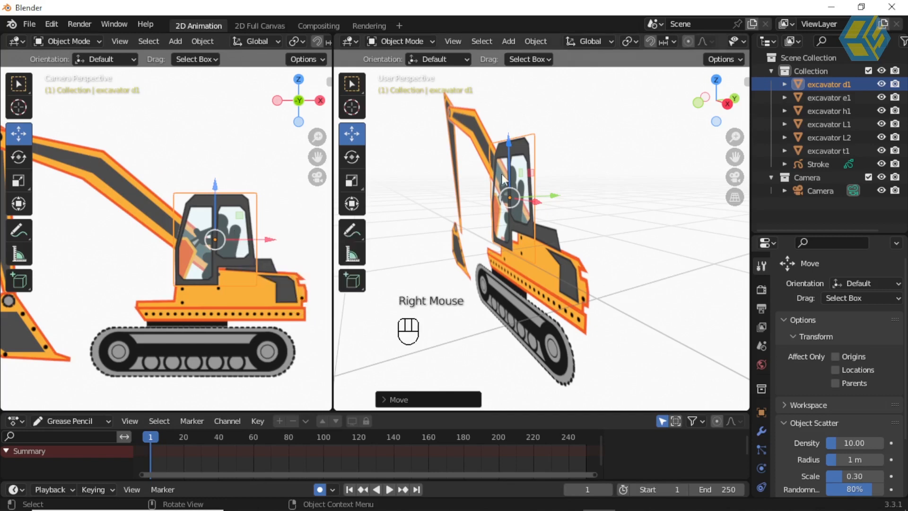
right_click(331, 278)
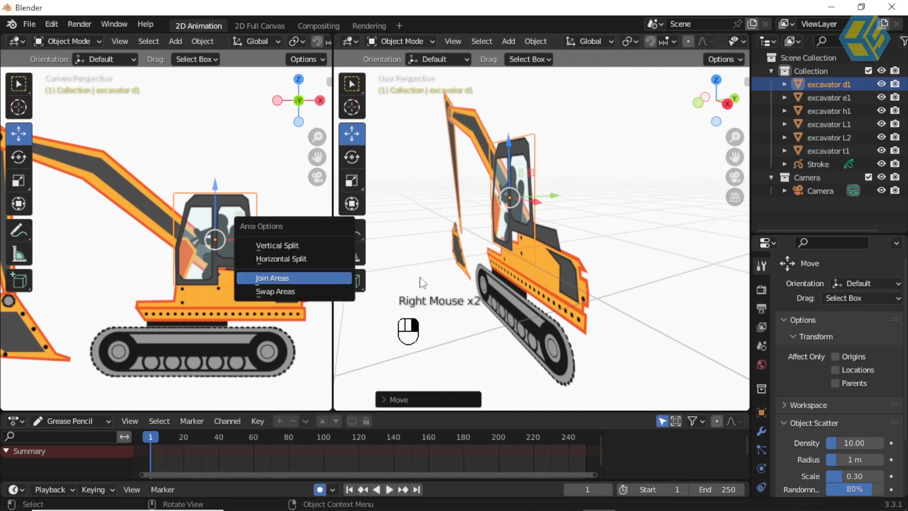
right_click(332, 196)
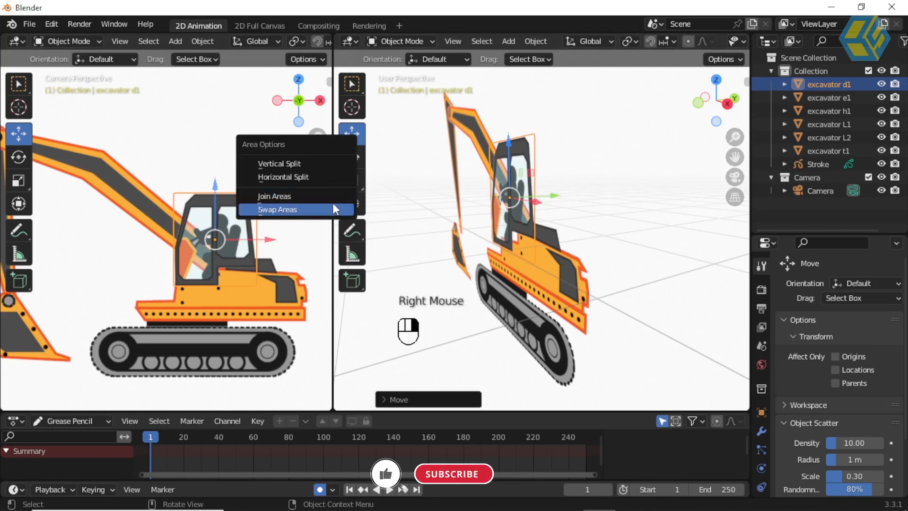
left_click(326, 195)
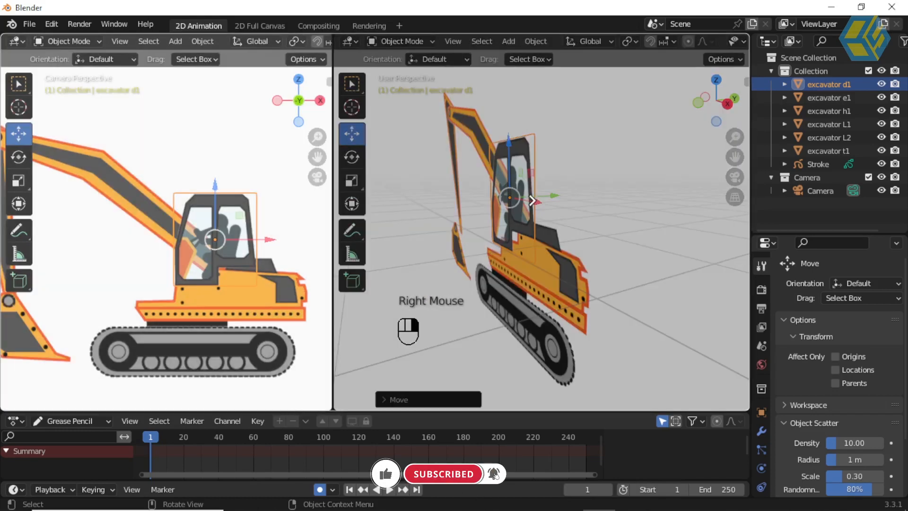
left_click(531, 205)
scroll(548, 220, "down", 3)
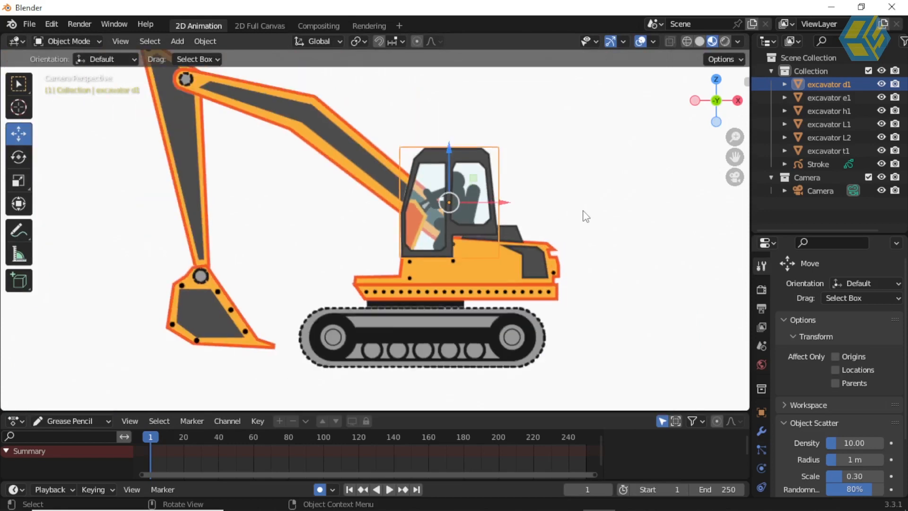
key("shift")
middle_click_drag(571, 201, 582, 229, "shift")
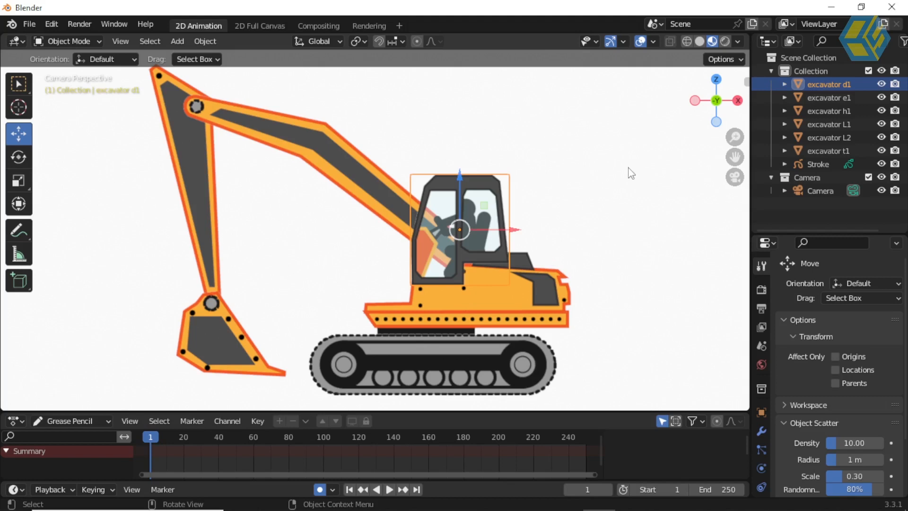
- Add a single-bone armature with nothing else selected and move it about 0.9 m along negative X and 0.55 m down onto the tracks
key("alt+a")
left_click(177, 41)
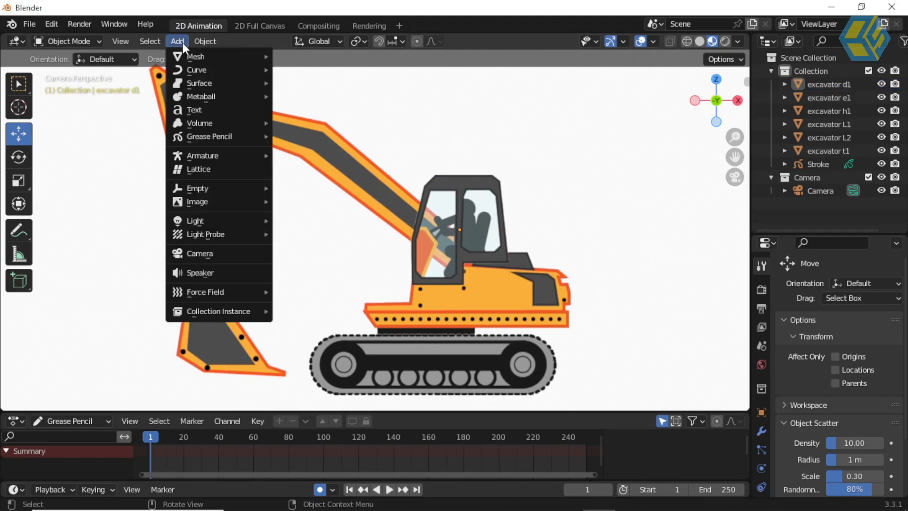
mouse_move(217, 151)
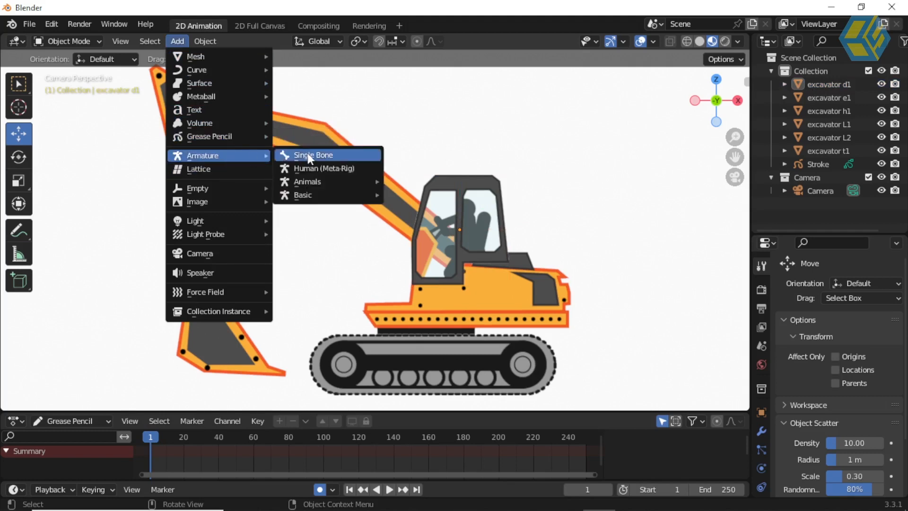
left_click(309, 154)
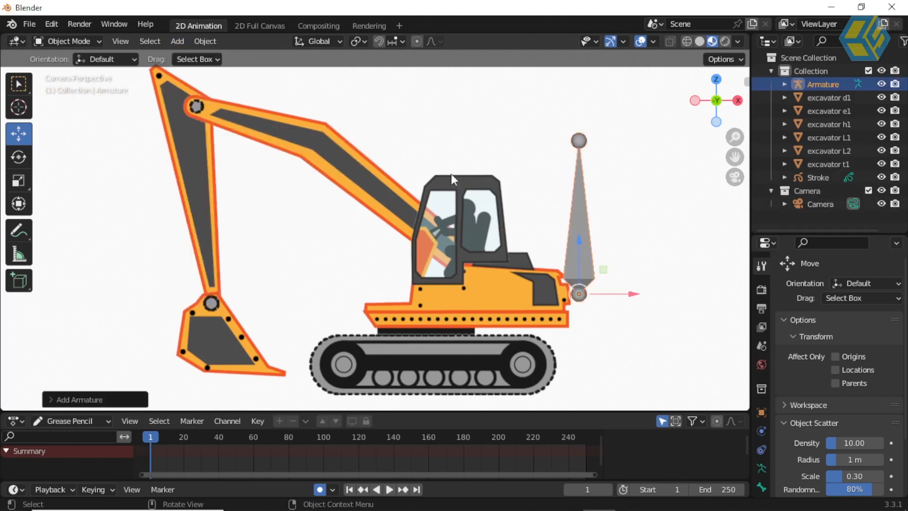
key("g")
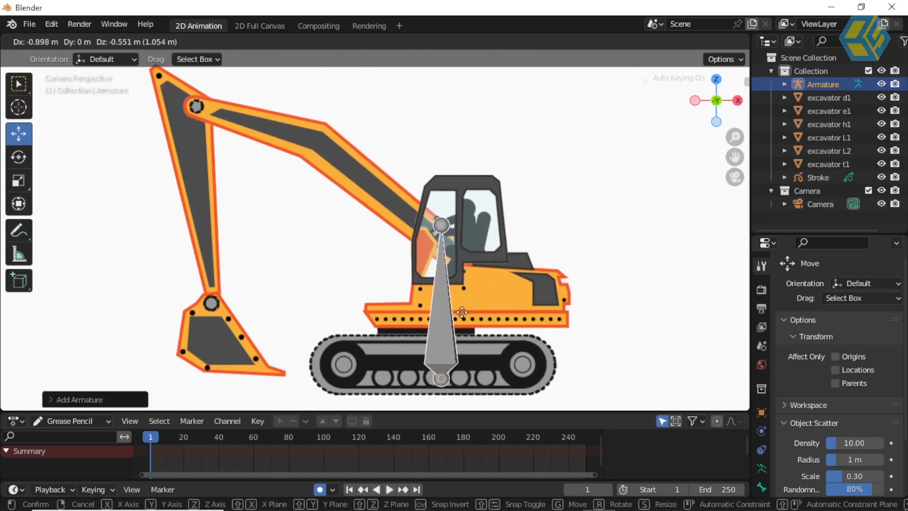
left_click(462, 315)
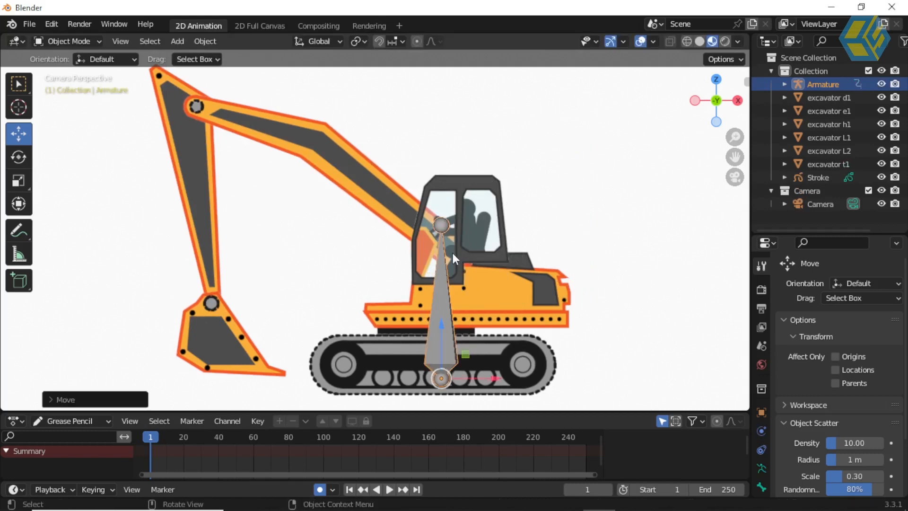
left_click(71, 41)
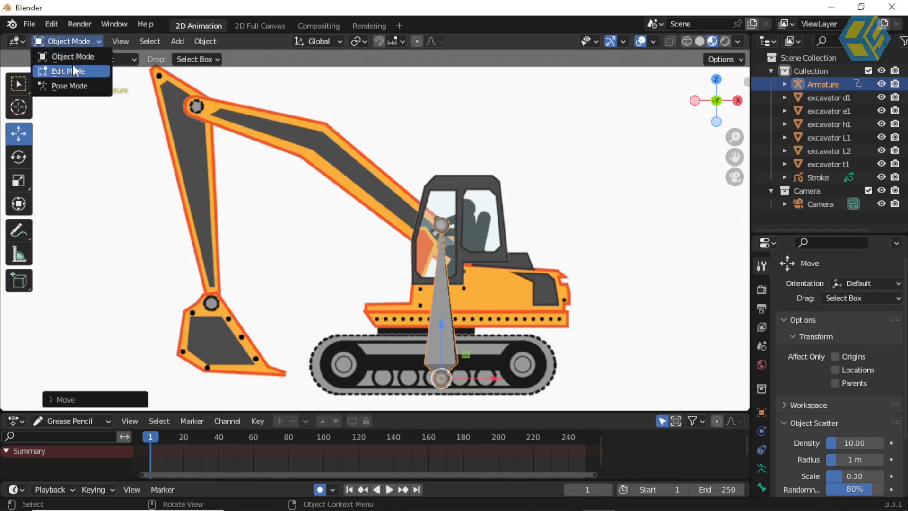
left_click(64, 69)
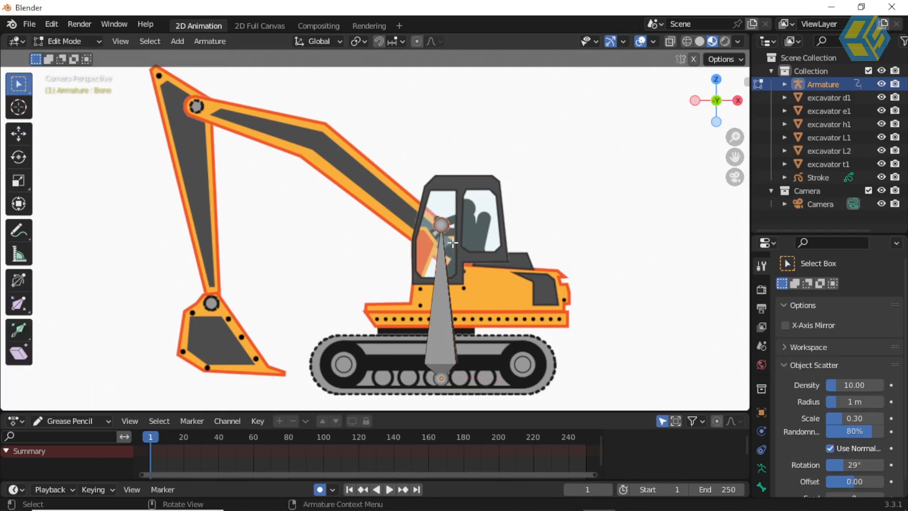
key("g")
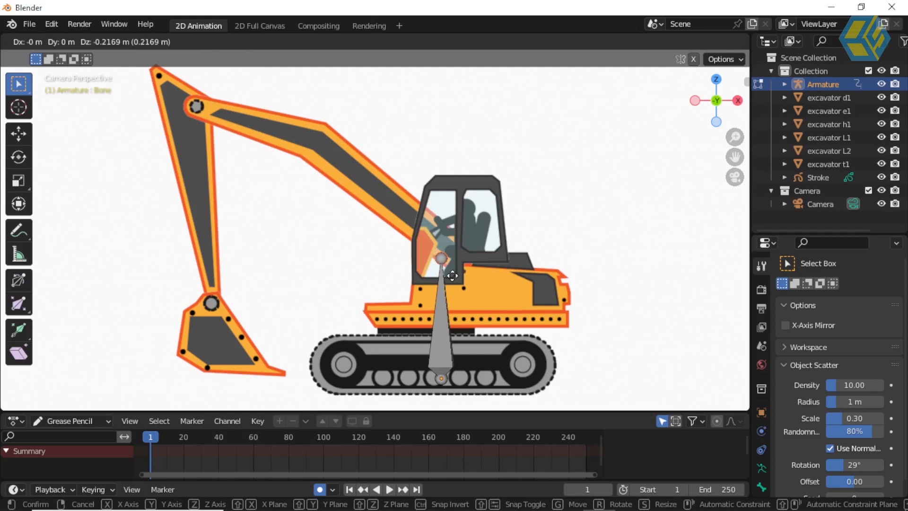
left_click(455, 251)
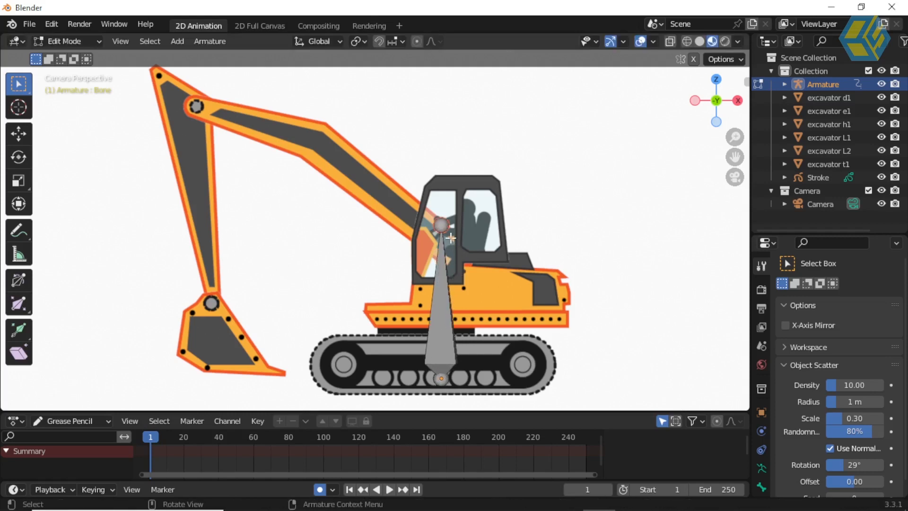
key("e")
left_click(450, 239)
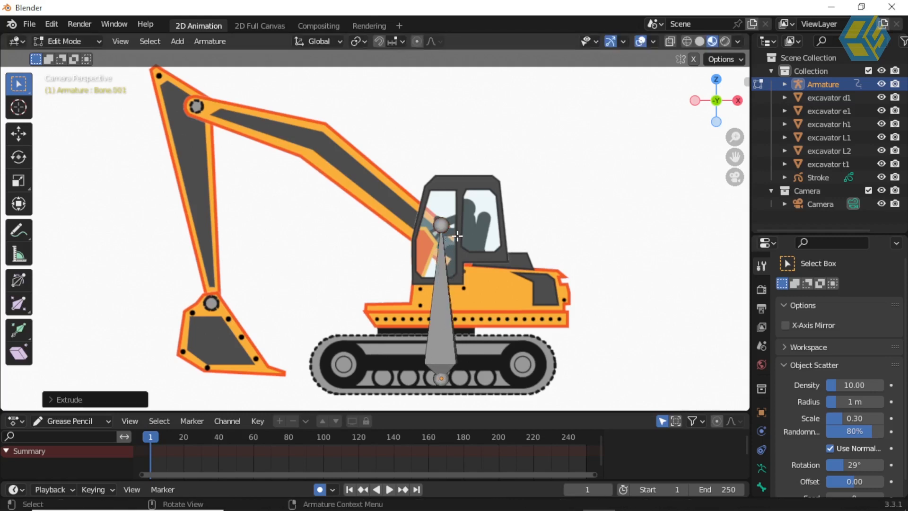
key("e")
right_click(459, 269)
left_click(50, 23)
left_click(62, 38)
left_click(53, 24)
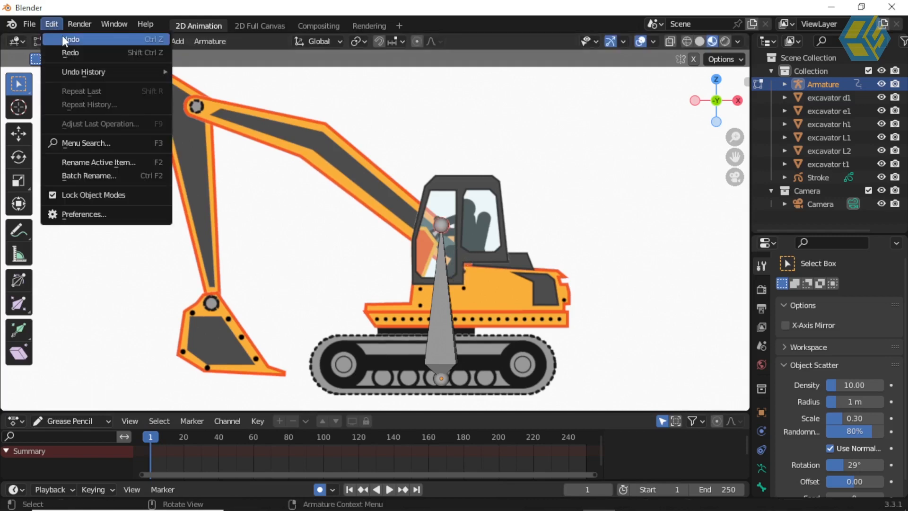
left_click(62, 39)
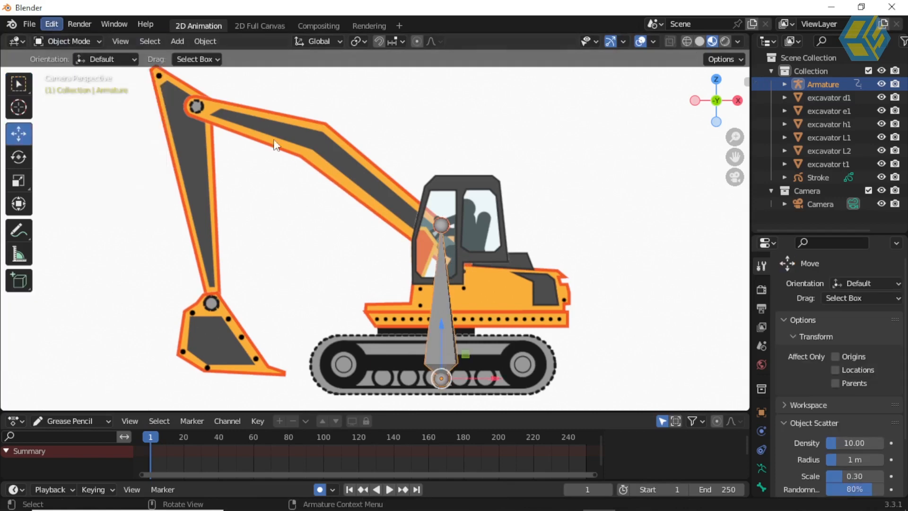
- Put the armature in Edit Mode and move the bone's tip into the body below the cab, at about X 0.19 m, Z 0.60 m
left_click(546, 224)
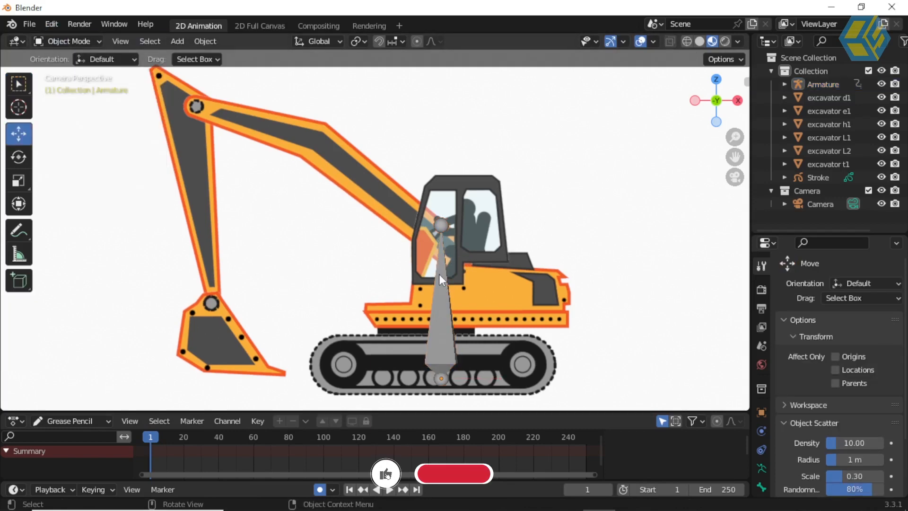
left_click(439, 273)
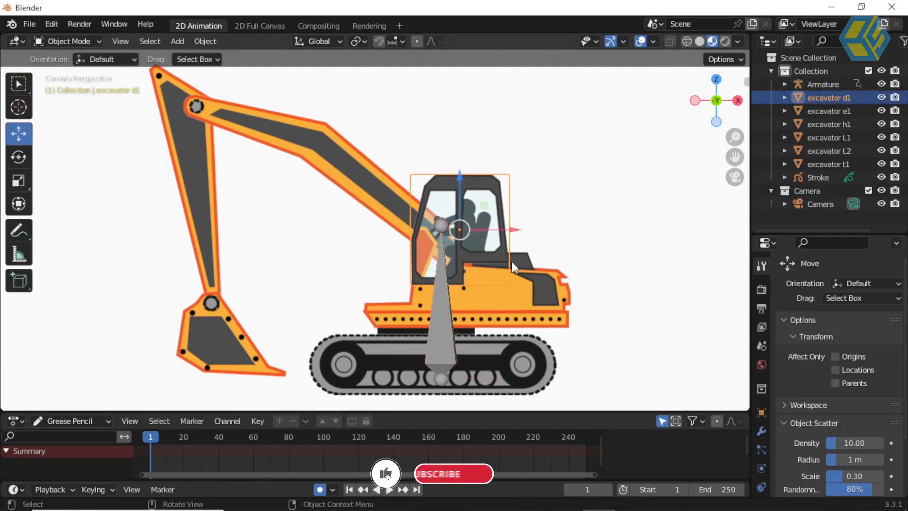
left_click(439, 343)
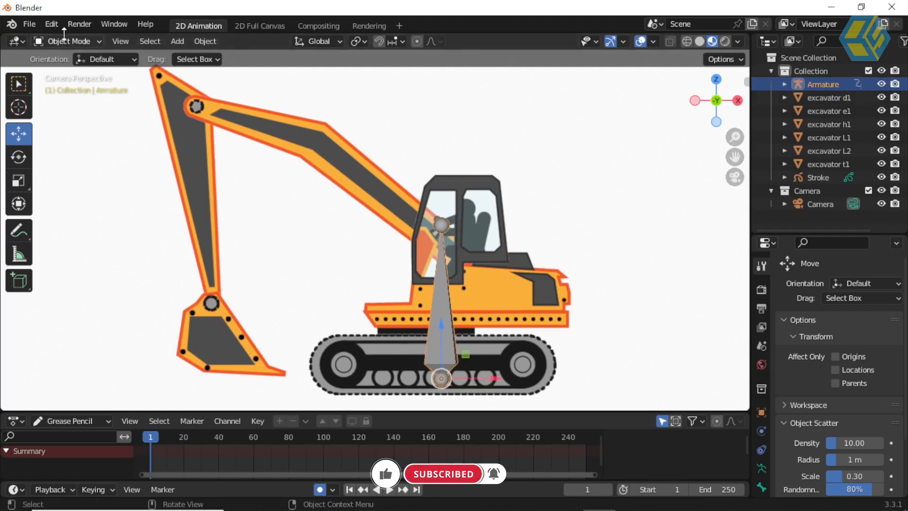
left_click(66, 41)
left_click(68, 69)
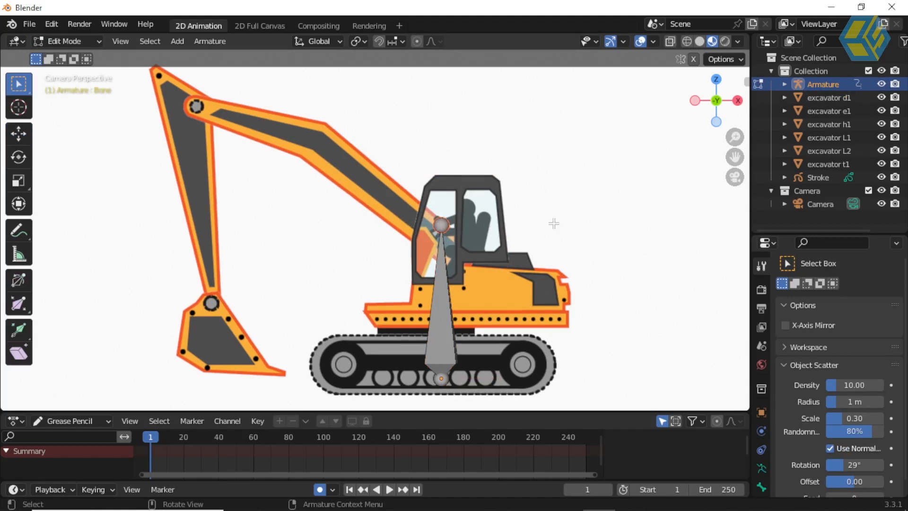
key("g")
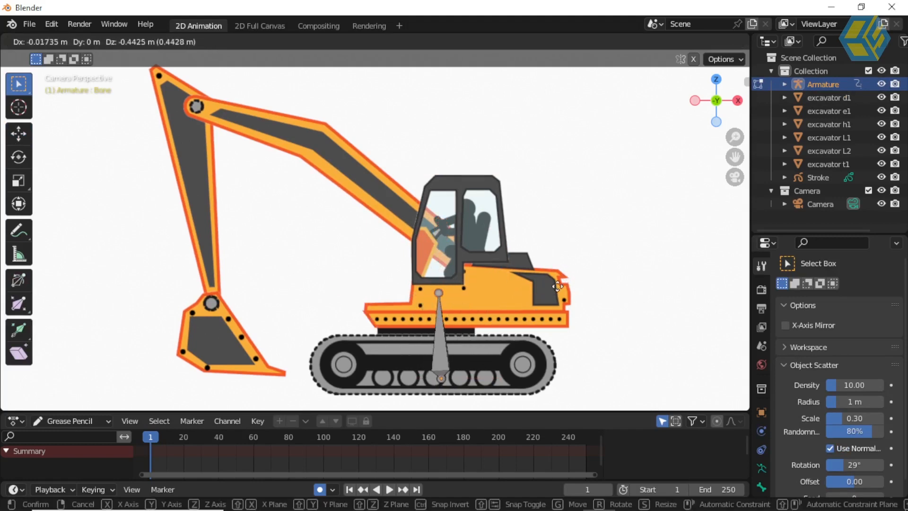
left_click(581, 283)
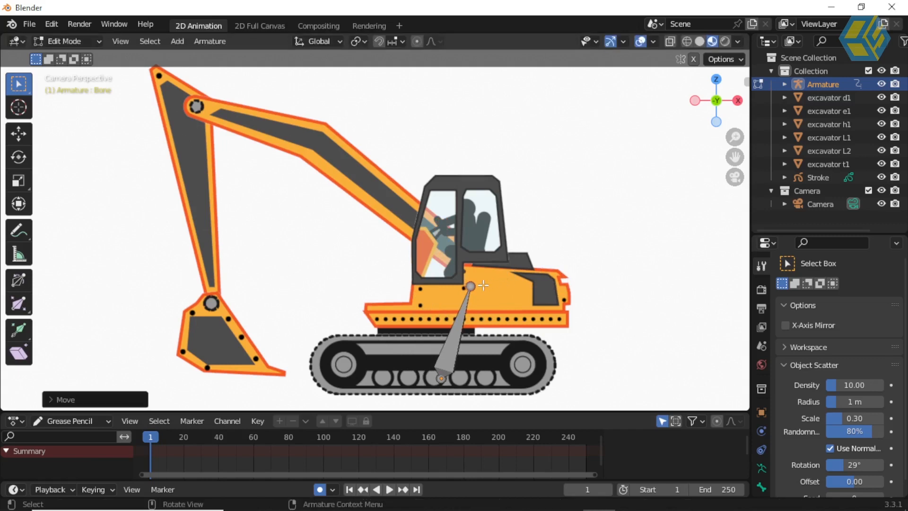
- Extrude a chain of three bones from the base bone's tip to the boom-arm joint, the arm-bucket joint and the bucket's tip
key("e")
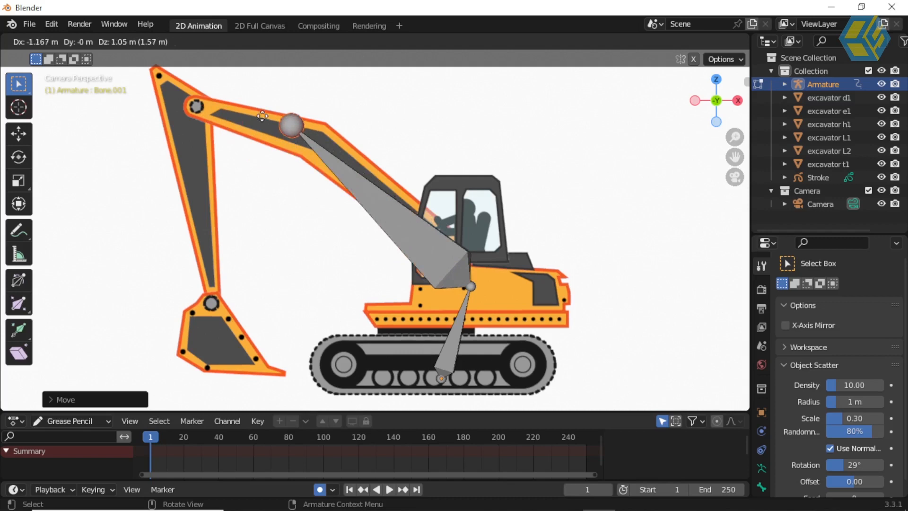
left_click(188, 95)
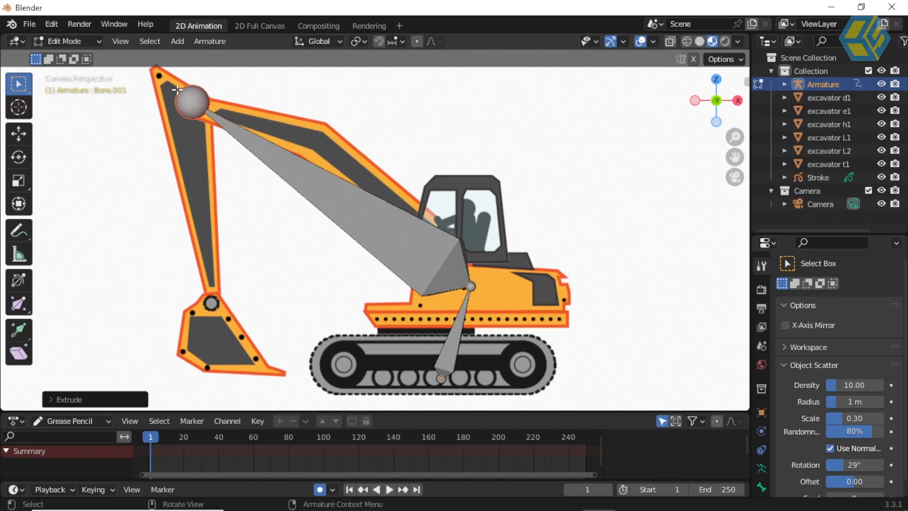
key("e")
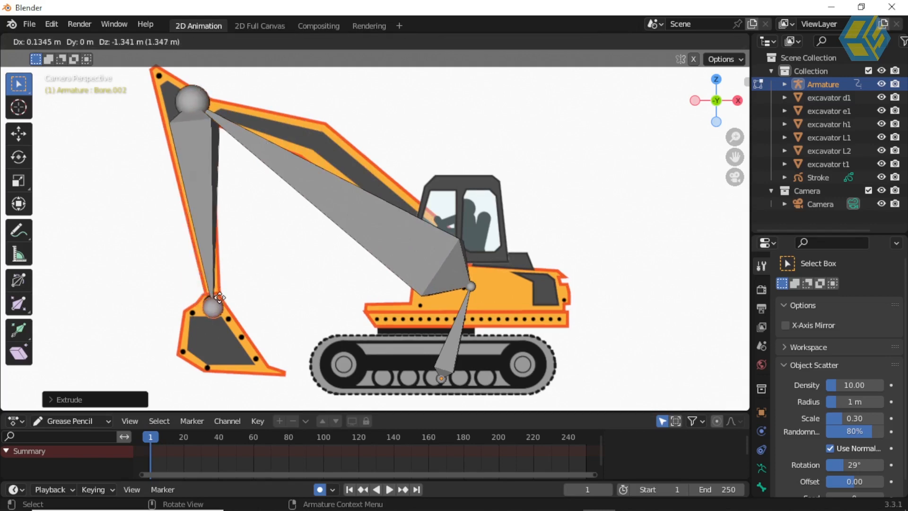
left_click(219, 292)
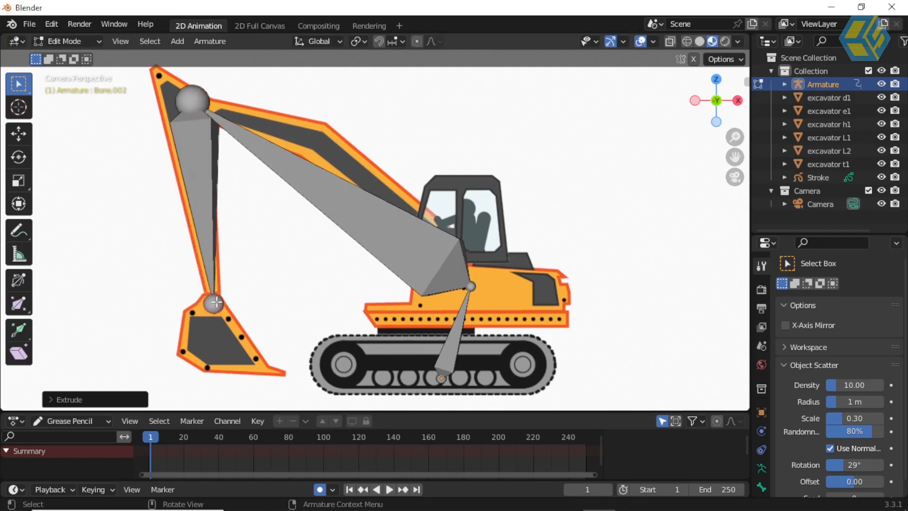
key("e")
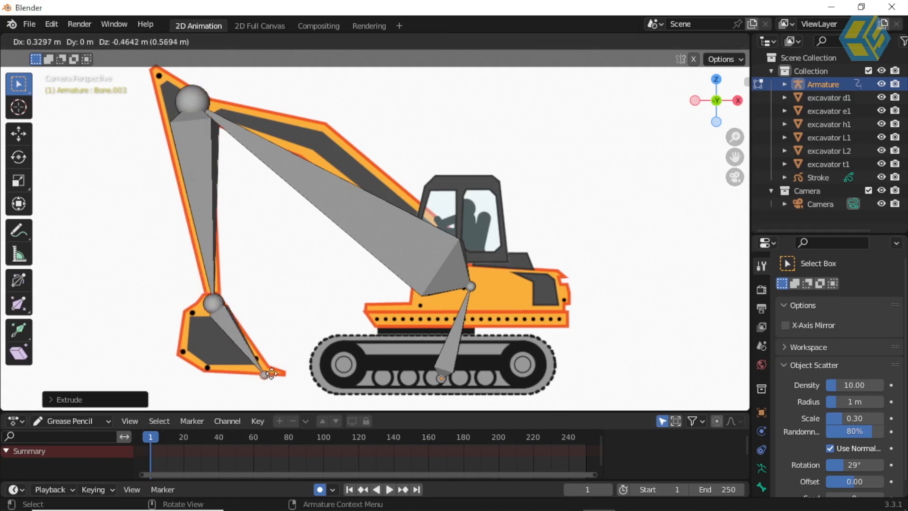
left_click(276, 374)
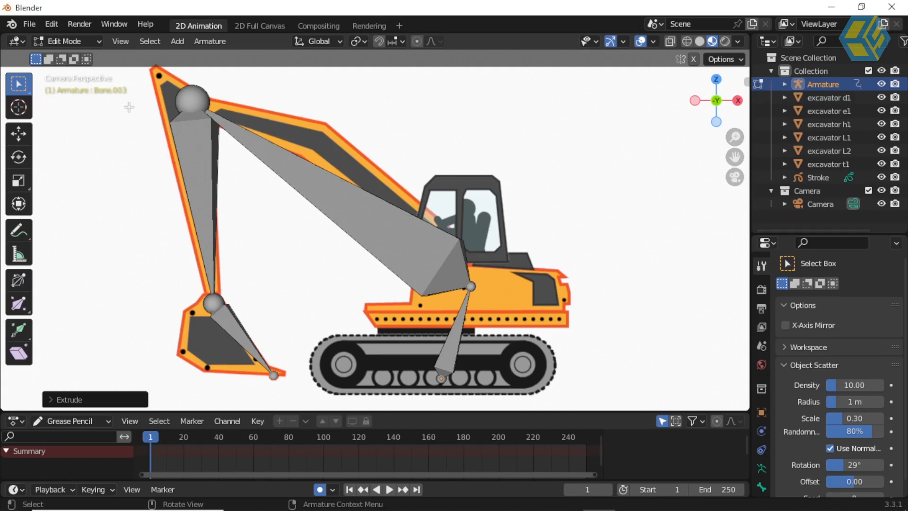
- Rename the base bone between the tracks and the body as badan, widening the properties area to reach its name
left_click(67, 41)
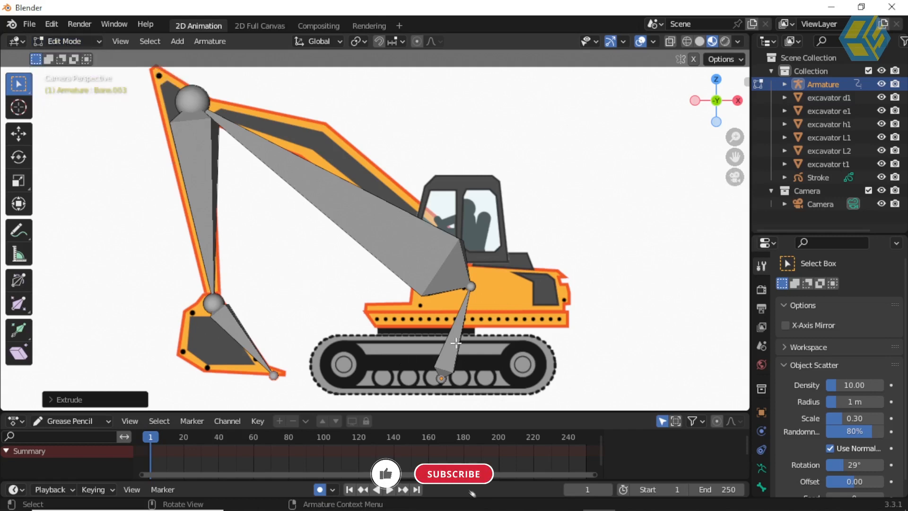
left_click(463, 323)
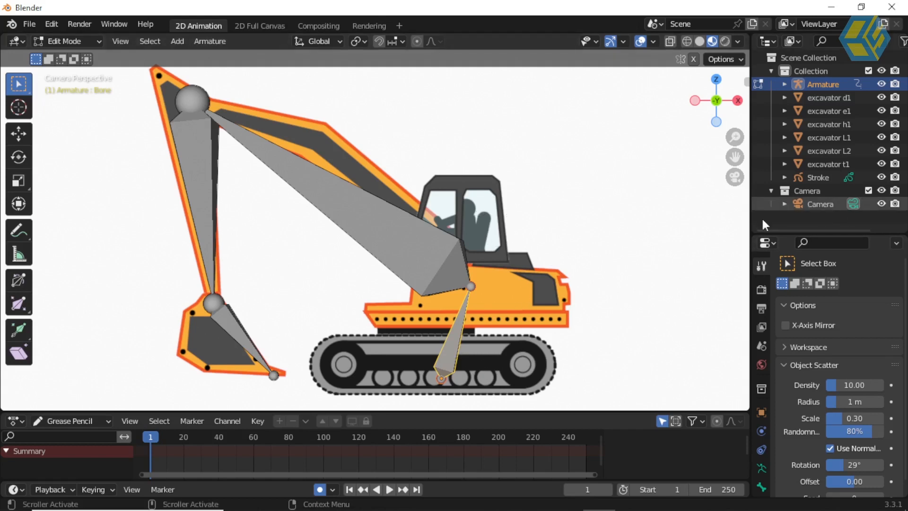
left_click_drag(750, 215, 694, 215)
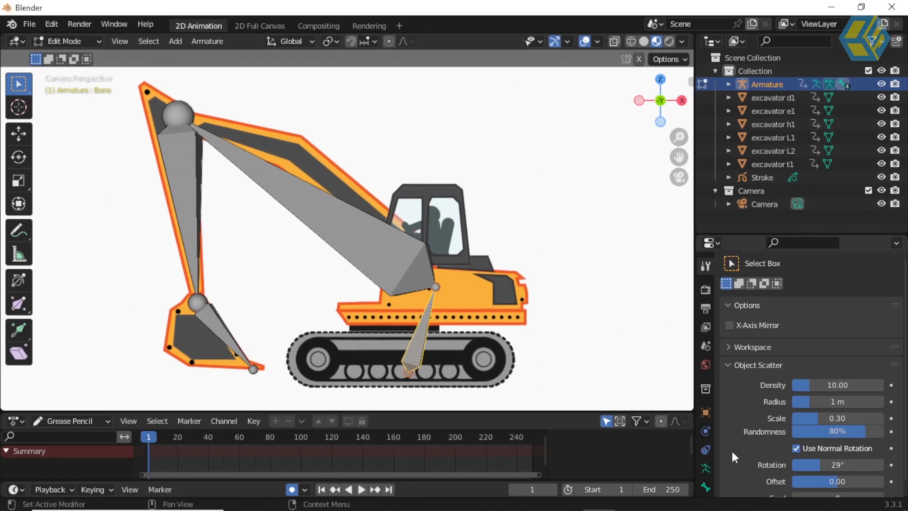
left_click(705, 487)
left_click(761, 287)
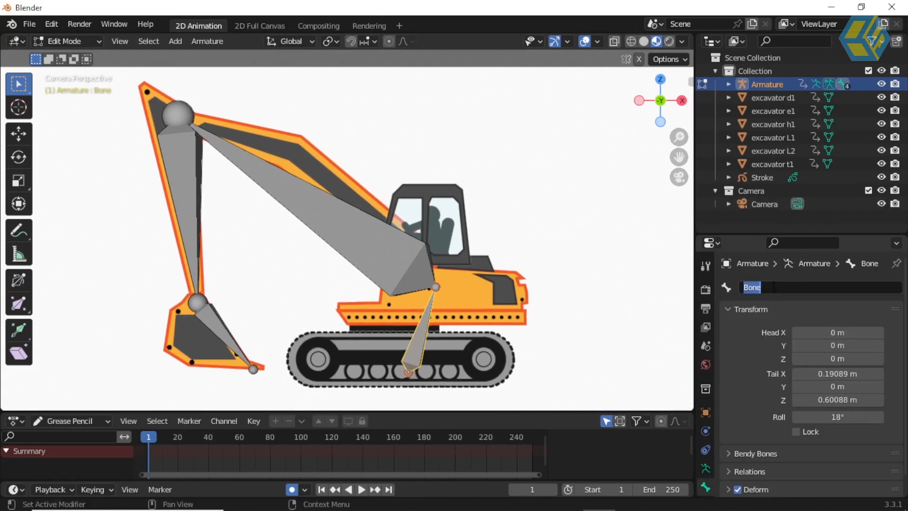
type("ba")
key("Return")
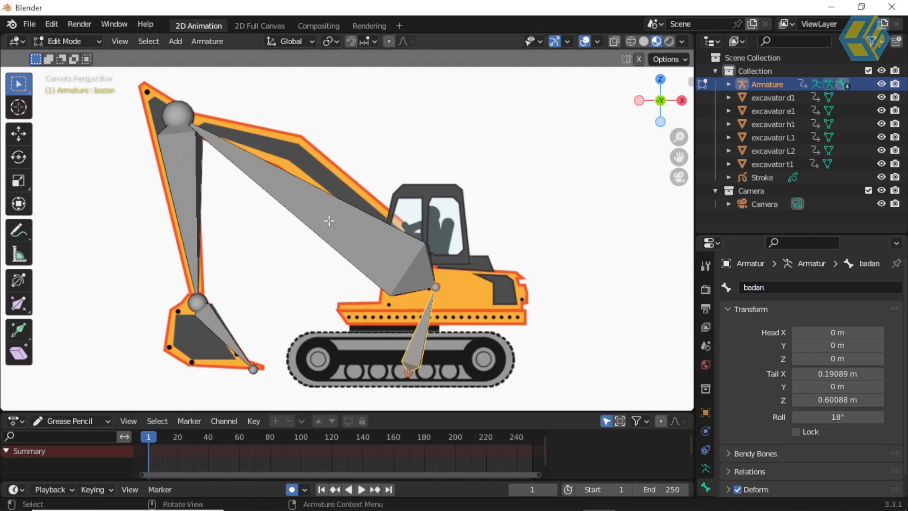
- Identify the boom's image part by briefly hiding excavator L2, and rename the boom bone as L2
left_click(330, 221)
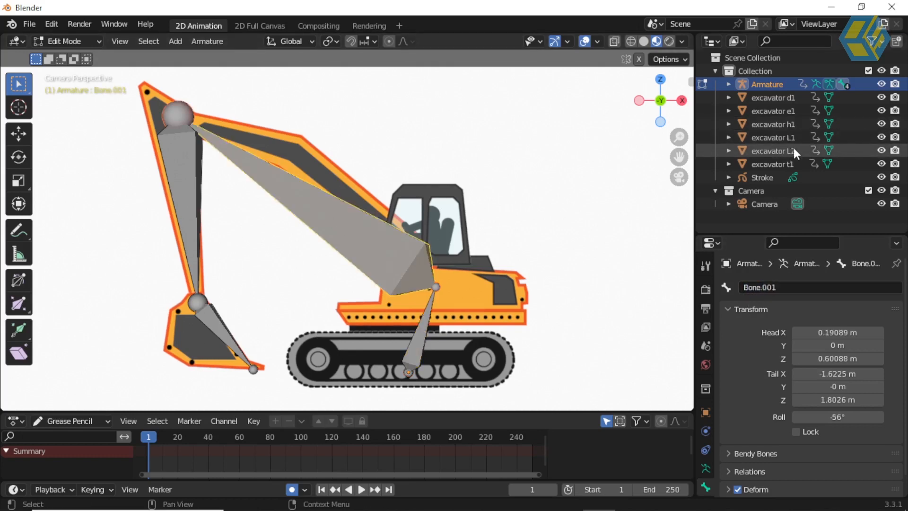
left_click(881, 150)
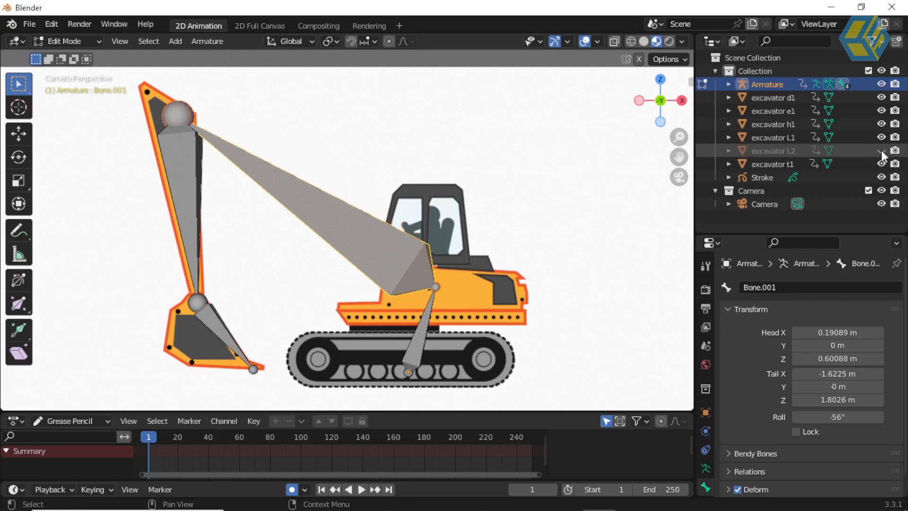
left_click(881, 150)
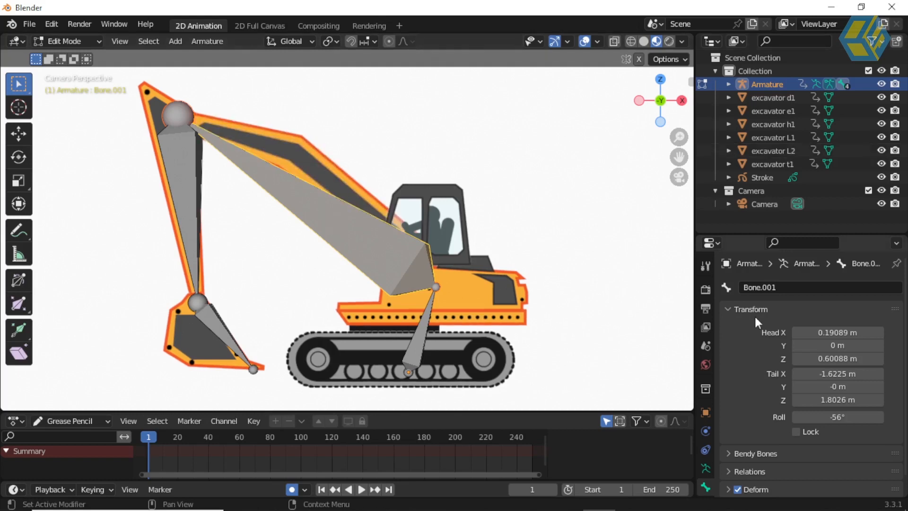
left_click(785, 288)
type("L@")
key("Return")
- Identify the arm's image part by briefly hiding excavator L1, and rename the arm bone as L1
left_click(178, 160)
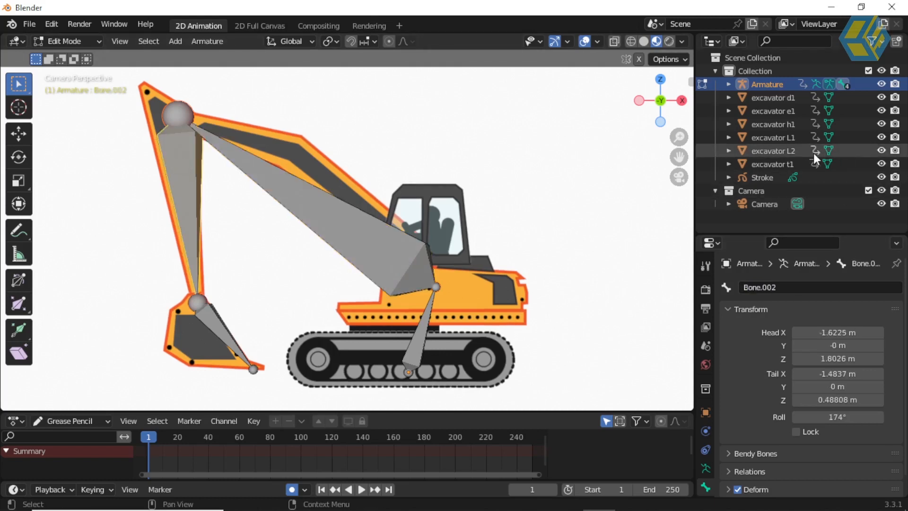
left_click(881, 137)
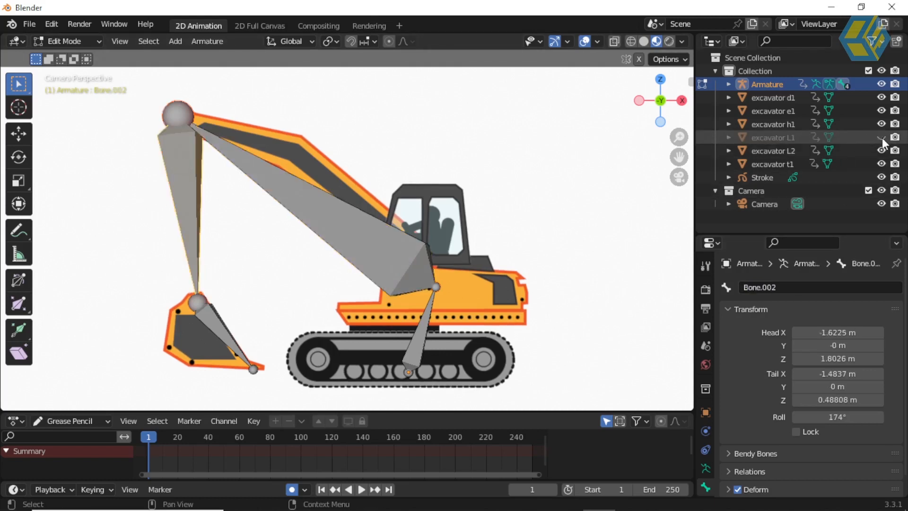
left_click(882, 138)
left_click(775, 287)
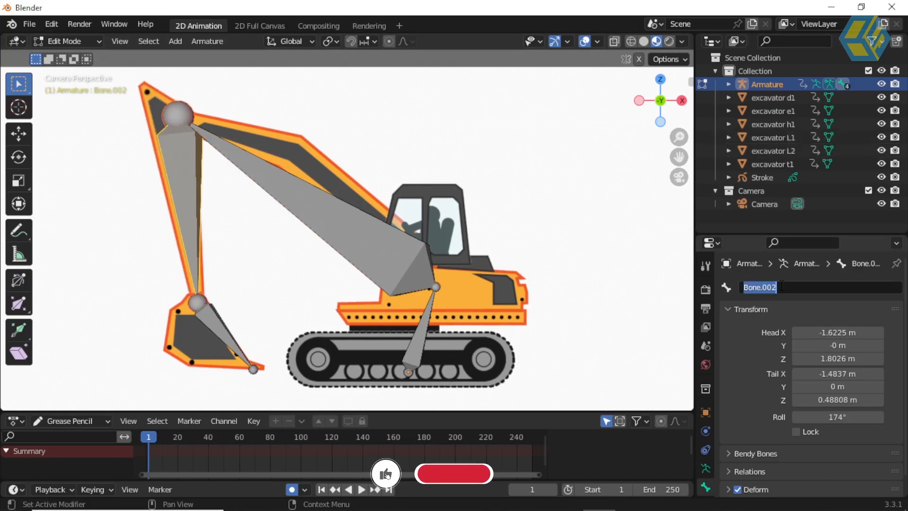
type("L1")
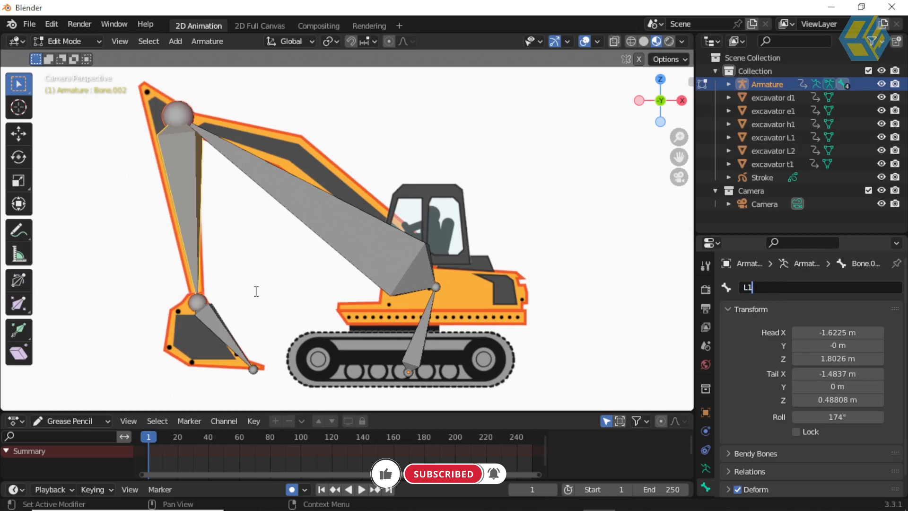
key("Return")
- Briefly hide and show individual excavator parts to identify the bucket's image, and rename the bucket bone as h1
left_click(223, 334)
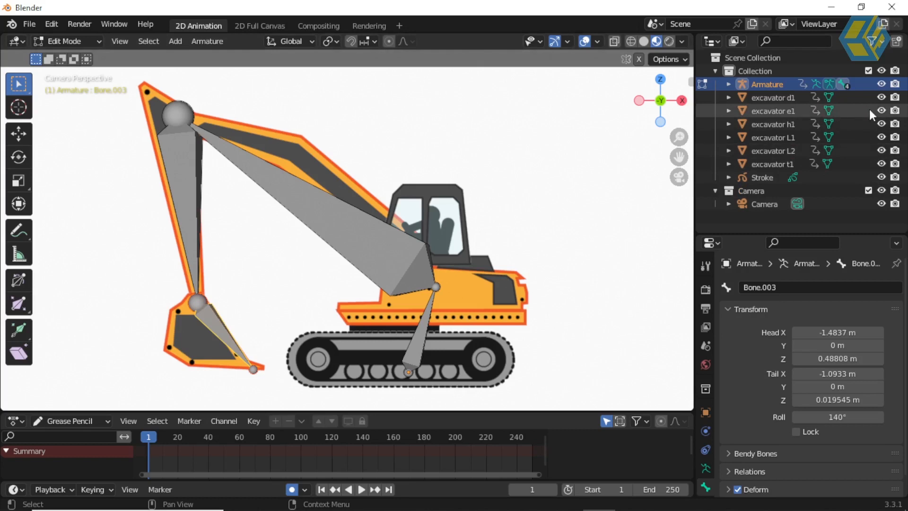
left_click(882, 110)
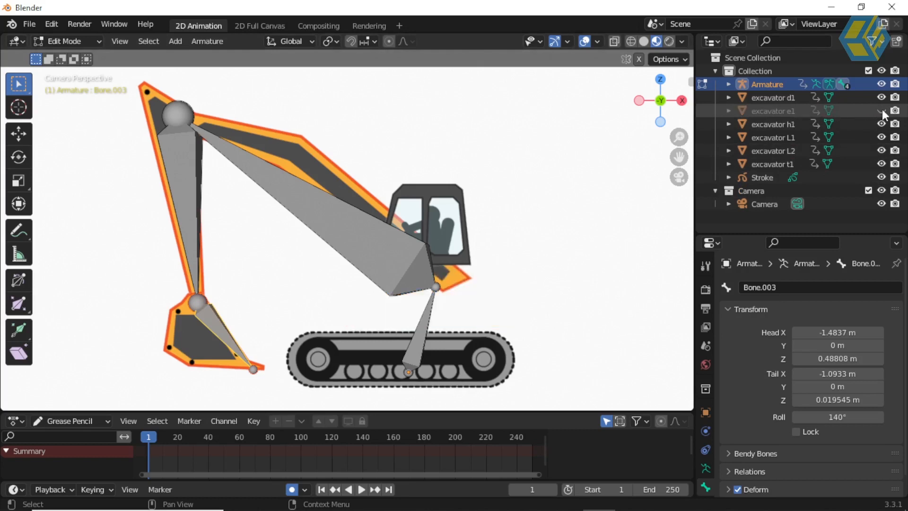
left_click(881, 110)
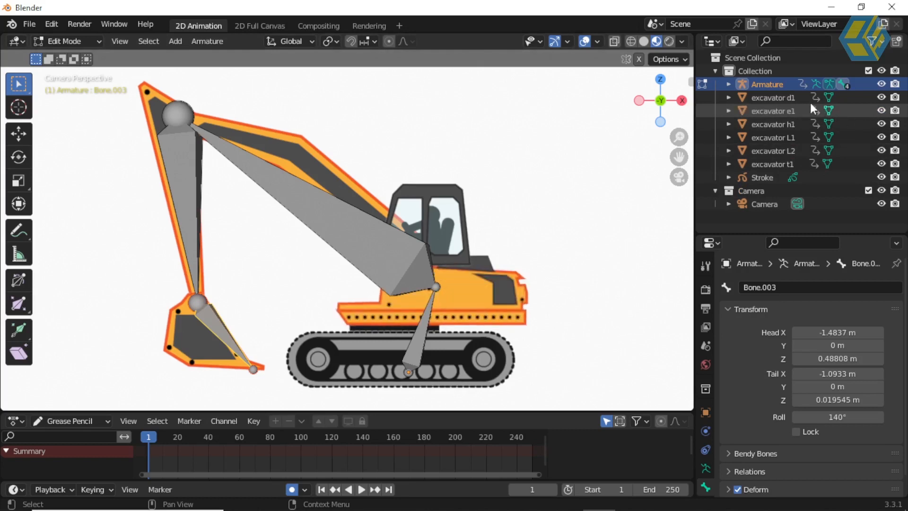
left_click(881, 96)
left_click(880, 95)
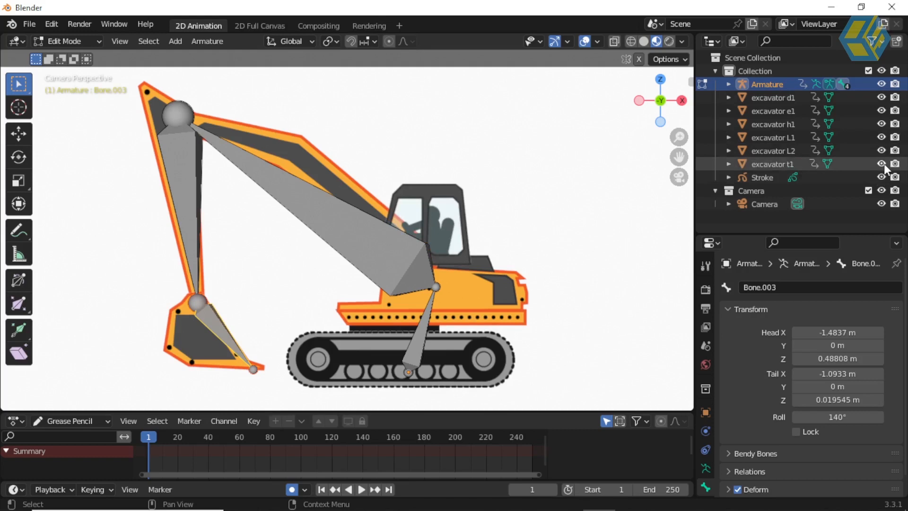
left_click(882, 163)
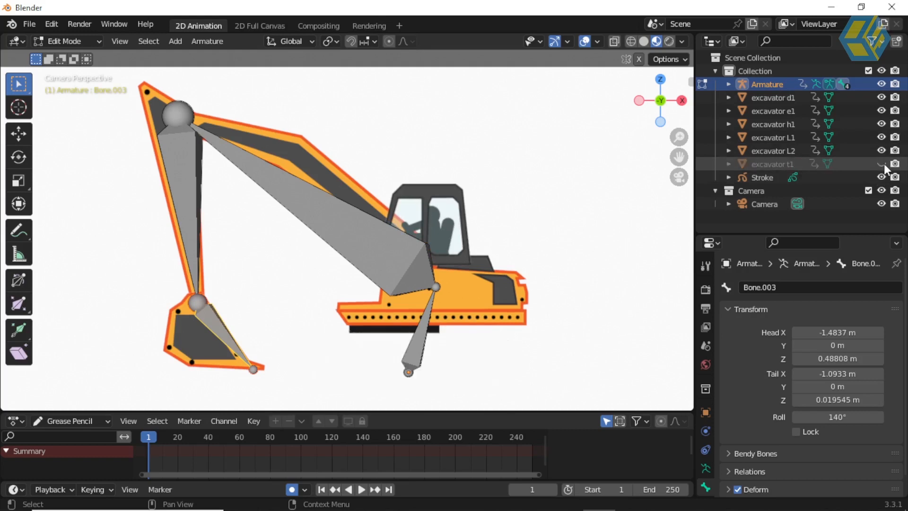
left_click(881, 123)
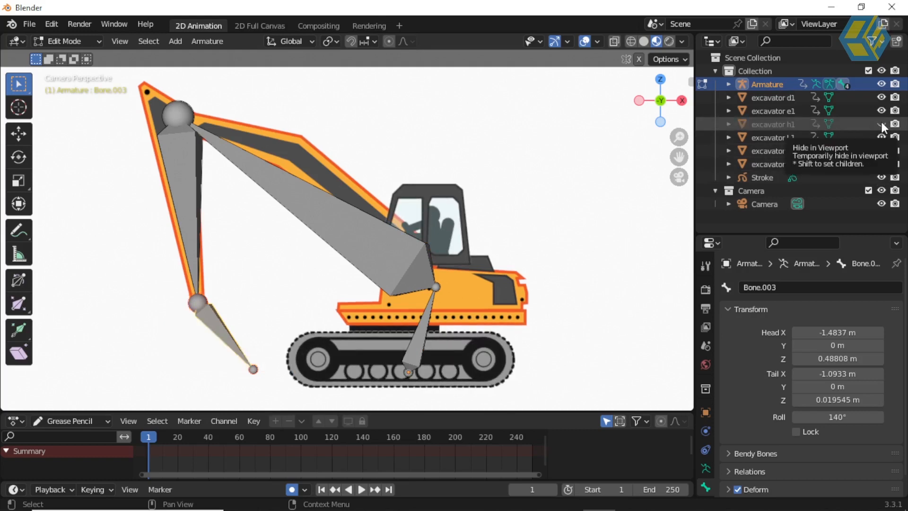
left_click(881, 122)
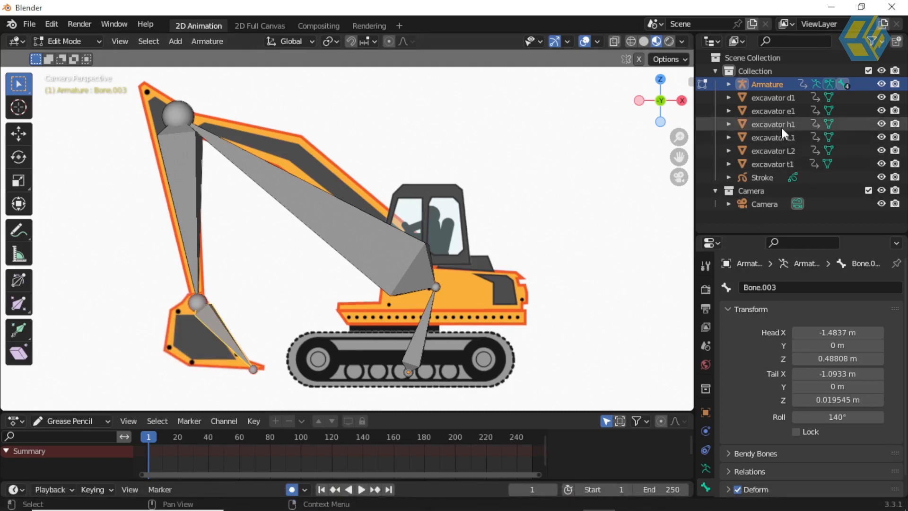
left_click(778, 285)
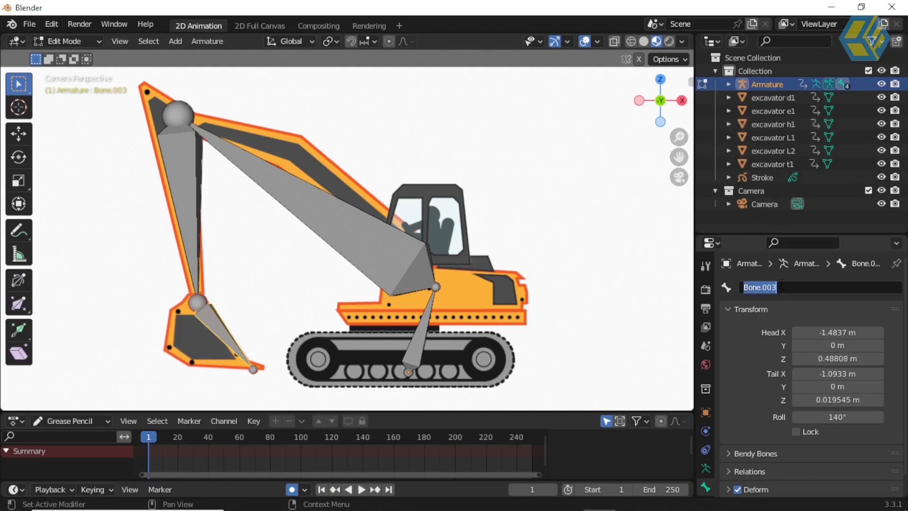
type("H1")
key("Return")
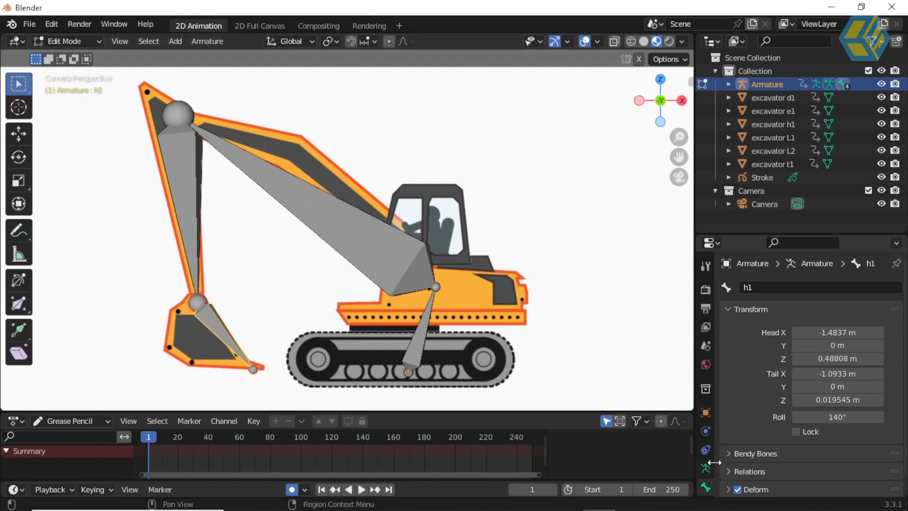
scroll(773, 393, "down", 1)
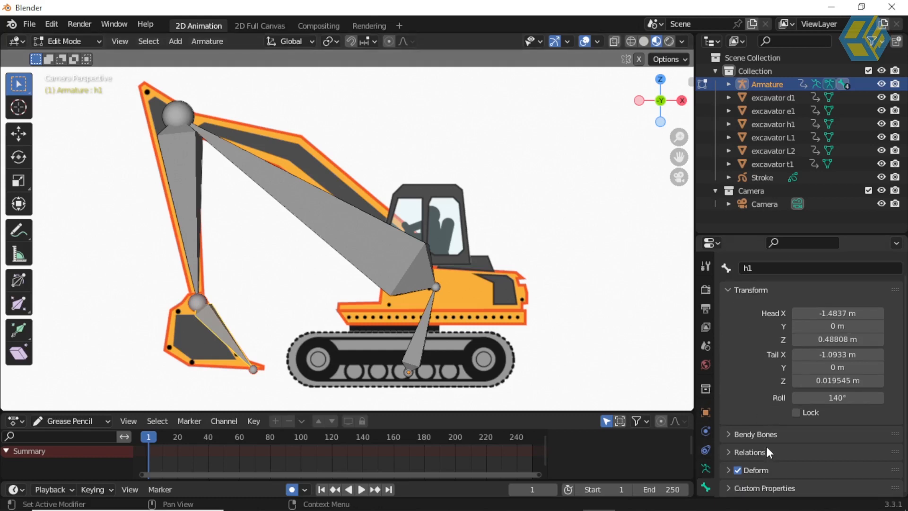
left_click(705, 468)
scroll(772, 409, "down", 6)
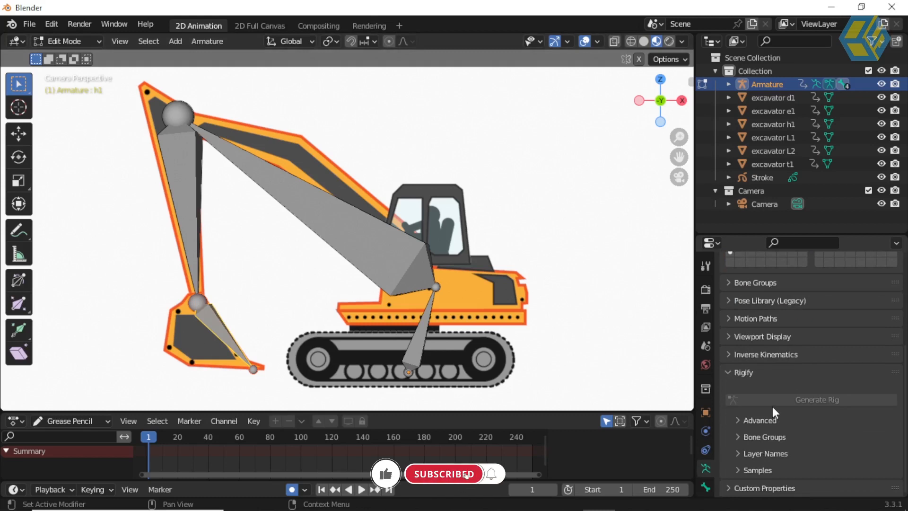
scroll(772, 404, "up", 7)
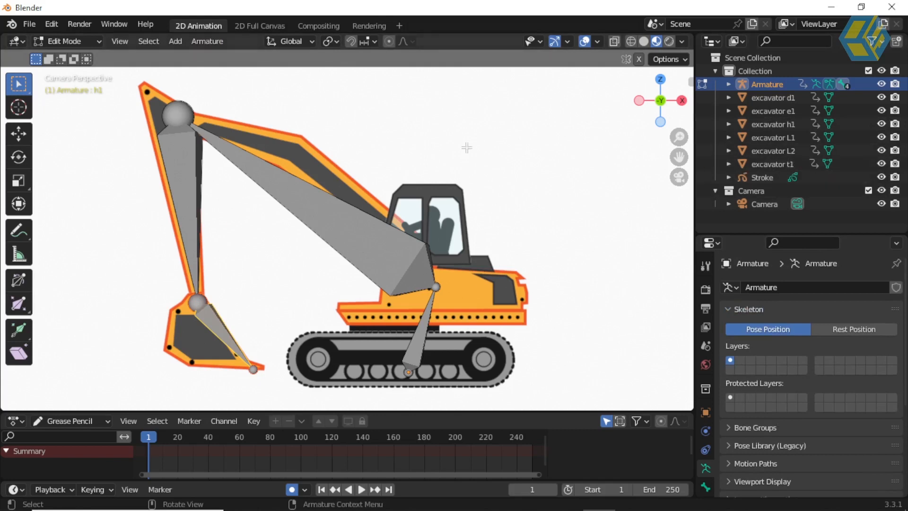
- Return the armature to Object Mode and try moving it to check whether the excavator parts follow
left_click(59, 41)
left_click(64, 56)
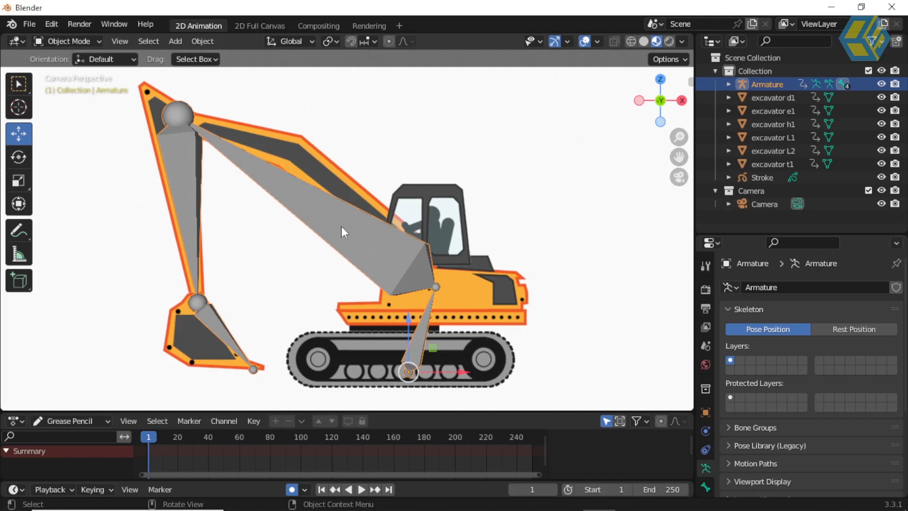
key("g")
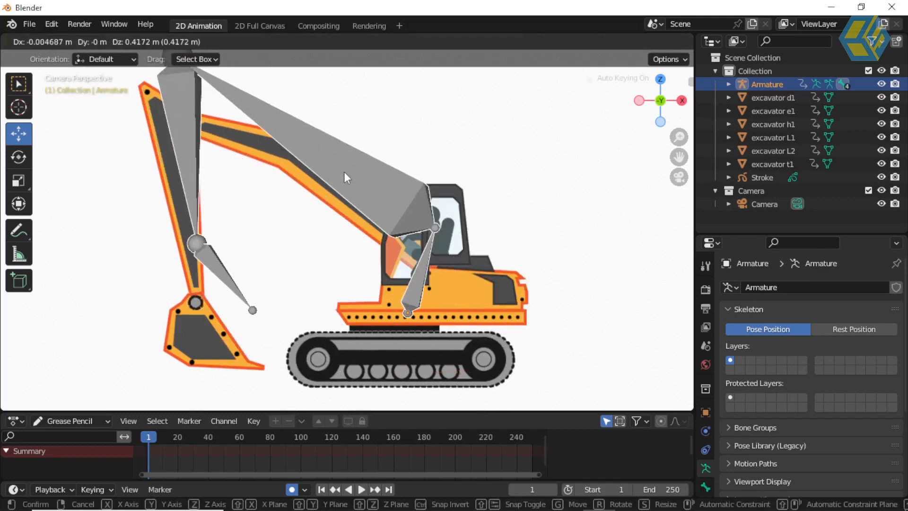
key("Escape")
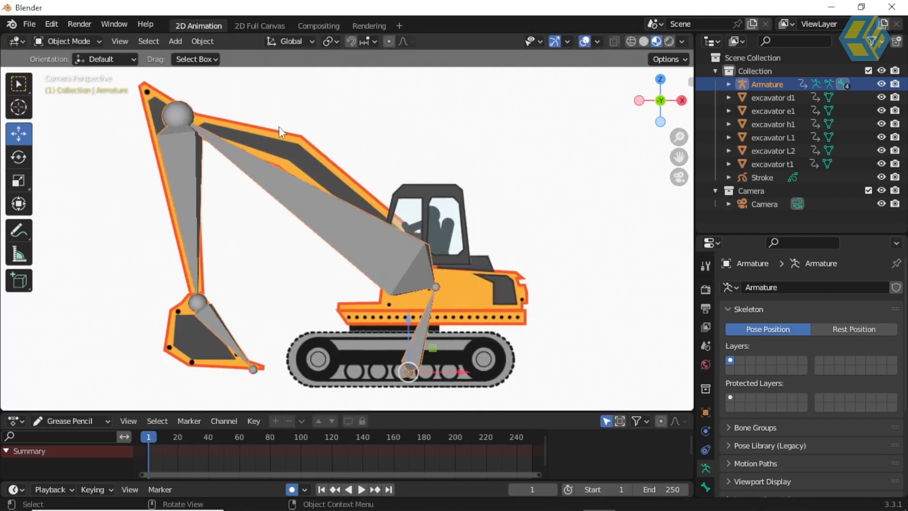
- Select all six excavator parts with the armature active and parent them to it using Armature Deform With Empty Groups
scroll(333, 139, "down", 2)
scroll(337, 142, "up", 1)
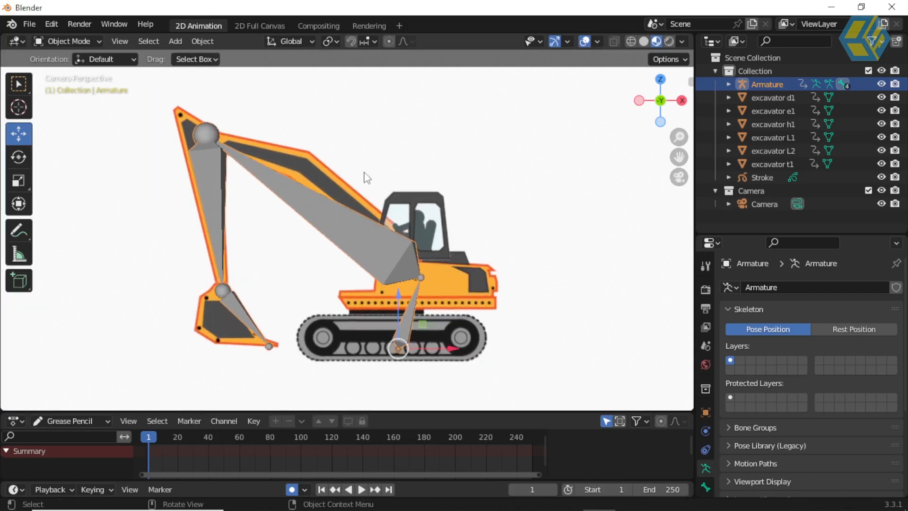
left_click_drag(156, 86, 537, 361)
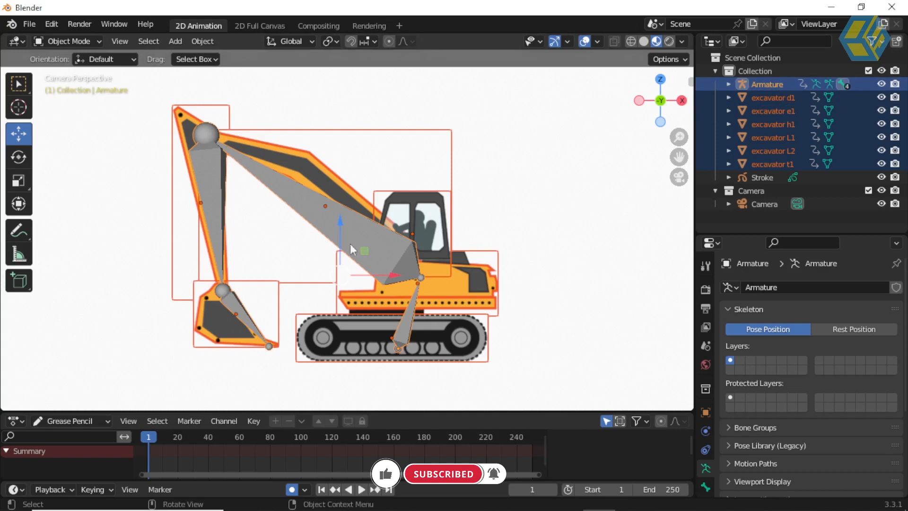
key("ctrl+p")
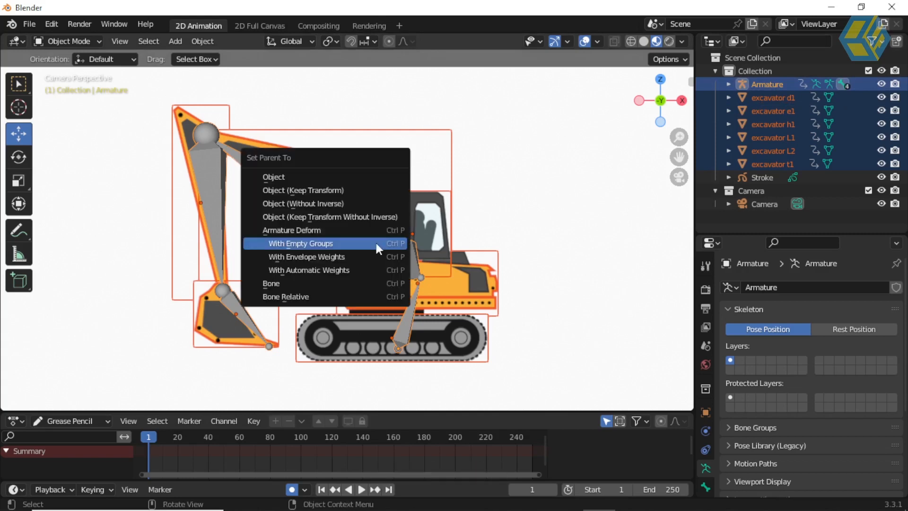
left_click(298, 244)
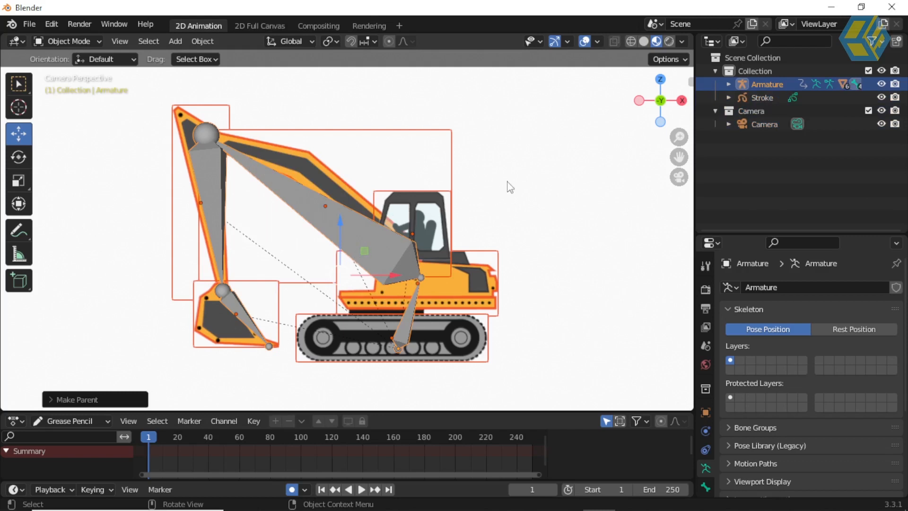
- Select only the armature, try moving it to test the parenting, cancel the move and switch the armature to Pose Mode
key("alt+a")
left_click(353, 232)
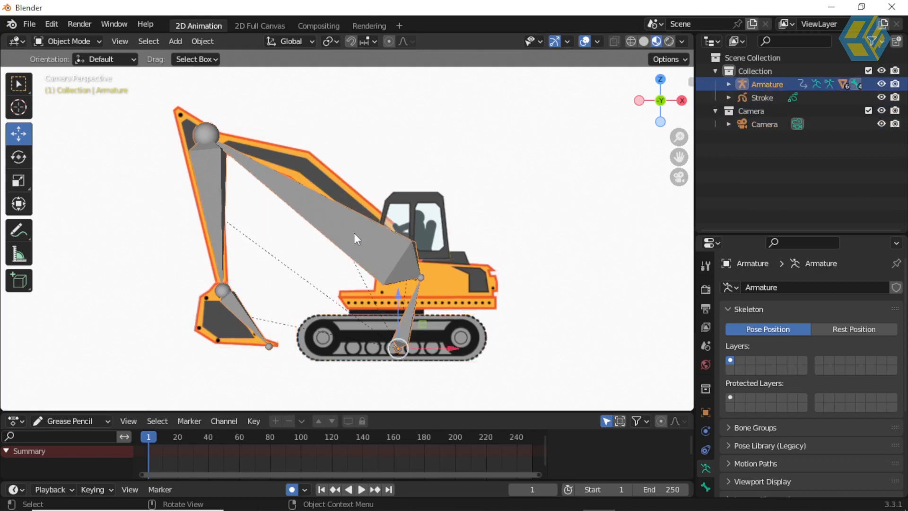
key("g")
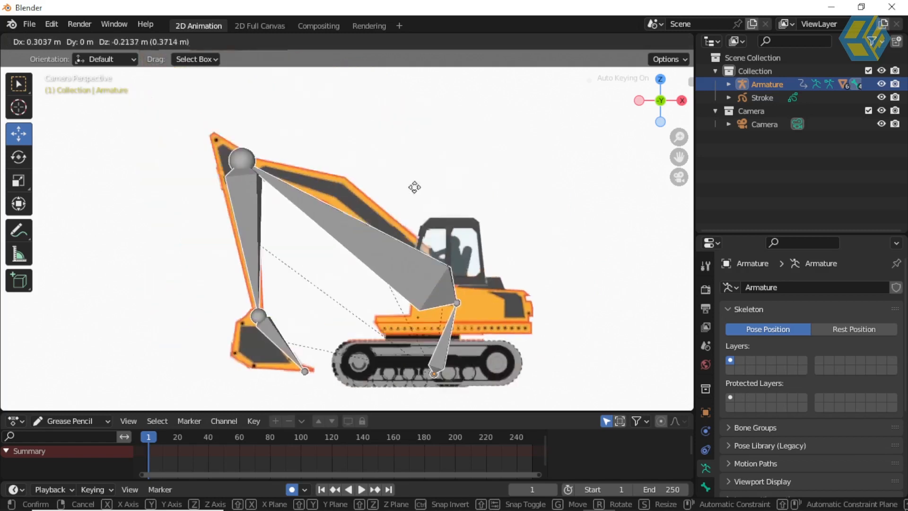
right_click(390, 240)
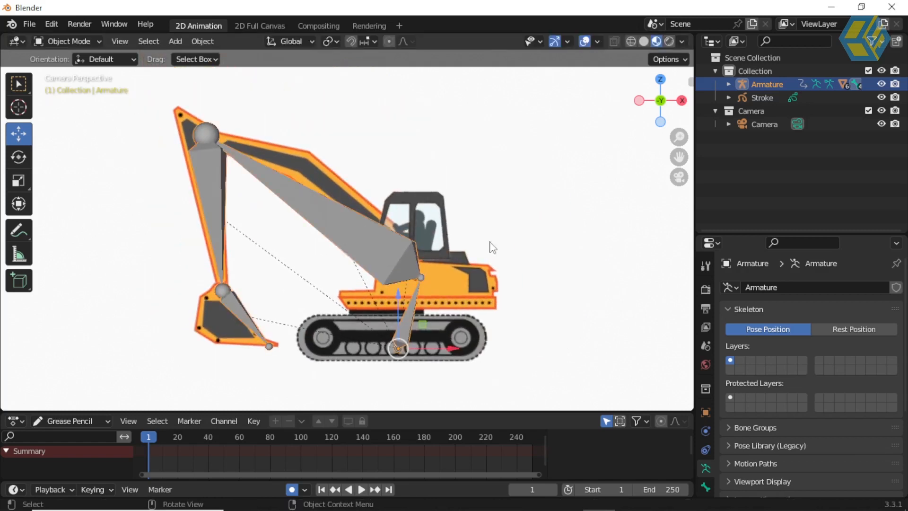
left_click(76, 41)
left_click(71, 86)
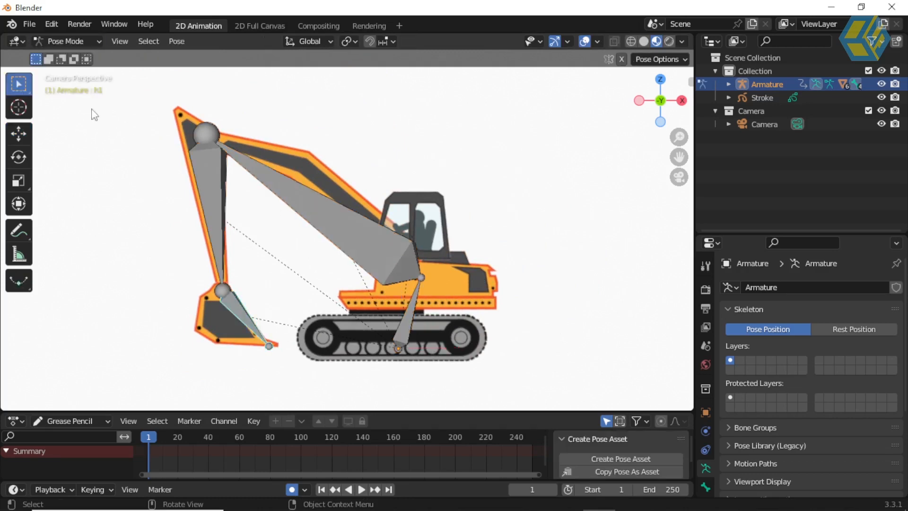
- Try rotating the L2 bone to test whether the boom image follows, cancel the rotation and return the armature to Object Mode
left_click(309, 209)
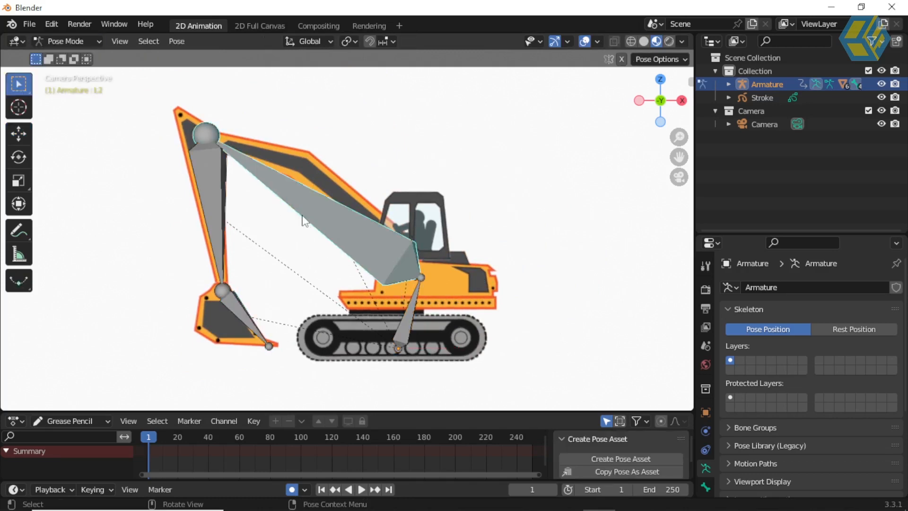
key("r")
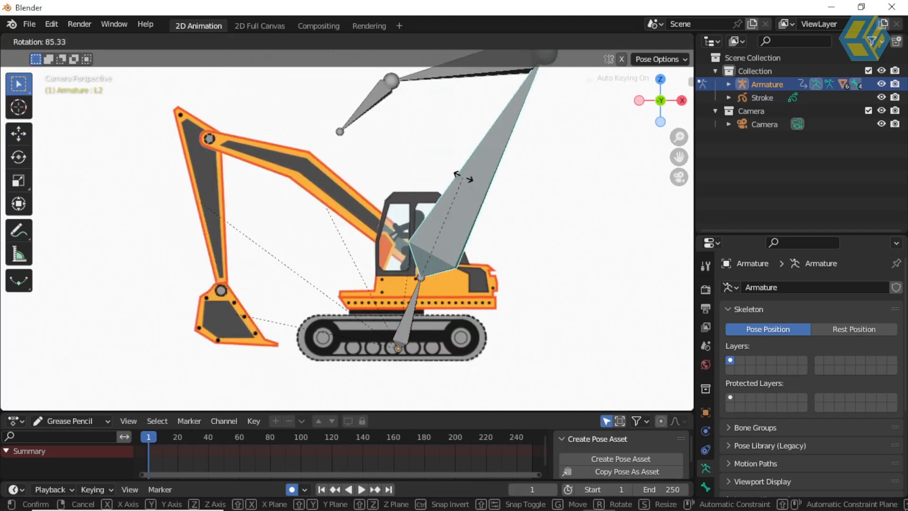
key("Escape")
left_click(79, 42)
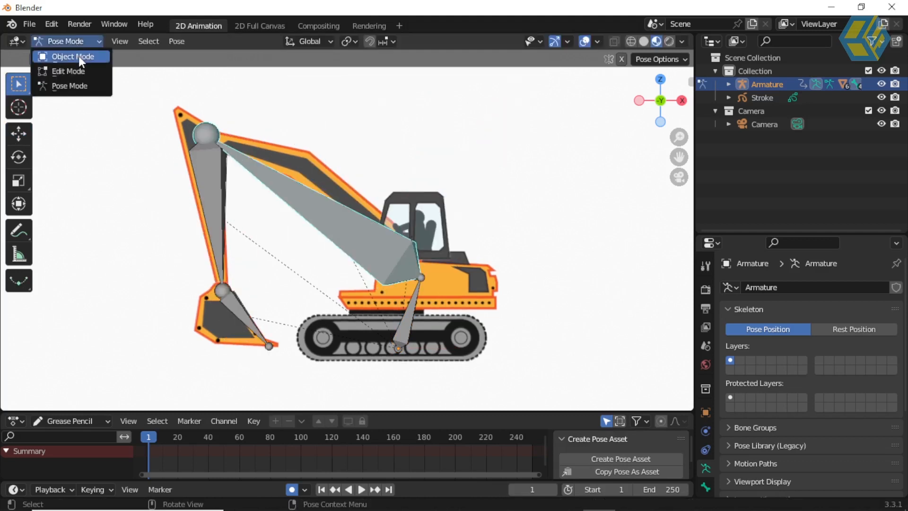
left_click(79, 57)
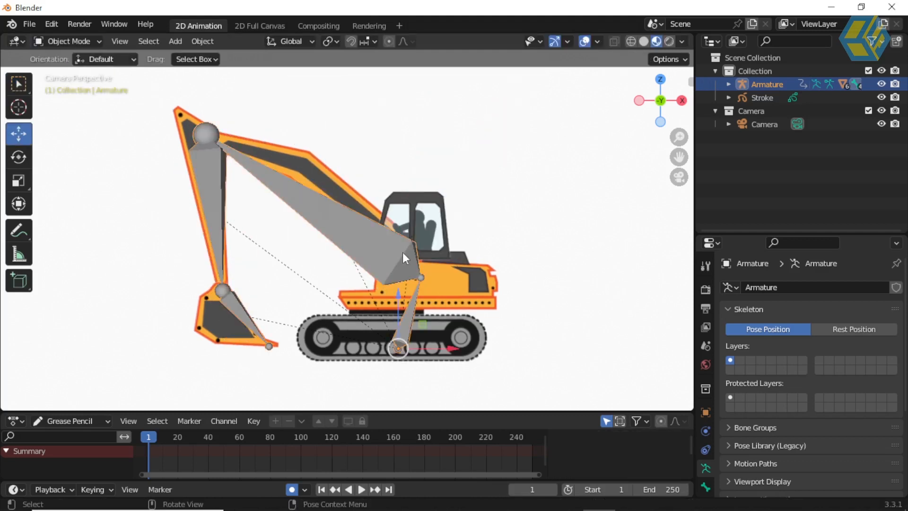
- Assign the mesh of the track image (excavator t1) to the badan vertex group and return to Object Mode
left_click(459, 340)
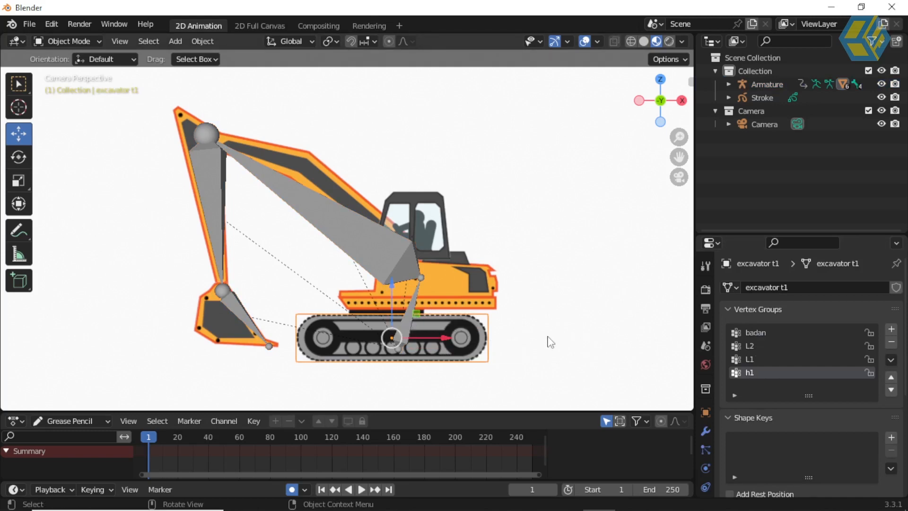
key("alt+a")
left_click(471, 334)
left_click(756, 332)
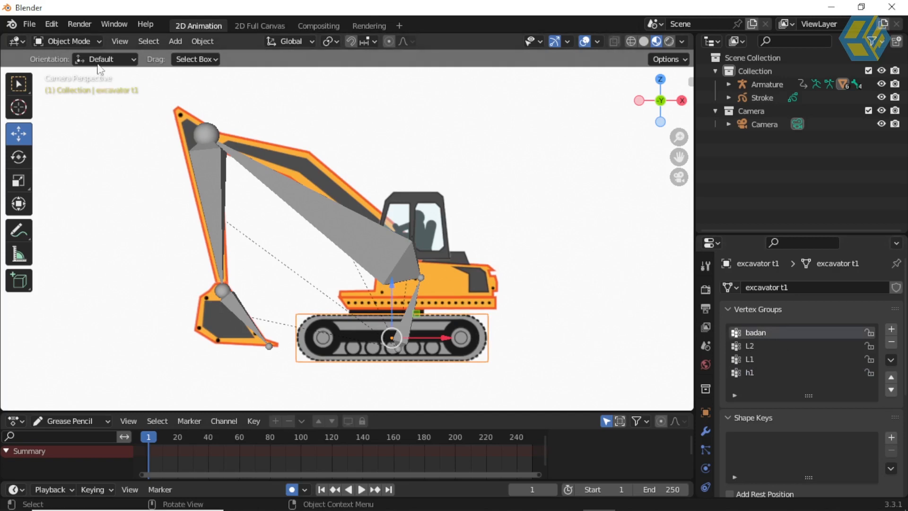
left_click(74, 41)
left_click(74, 72)
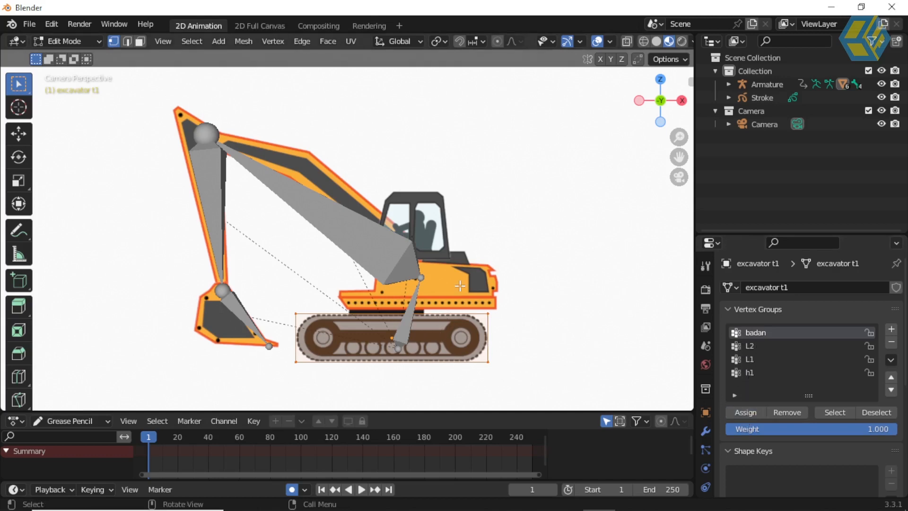
left_click(69, 36)
left_click(76, 53)
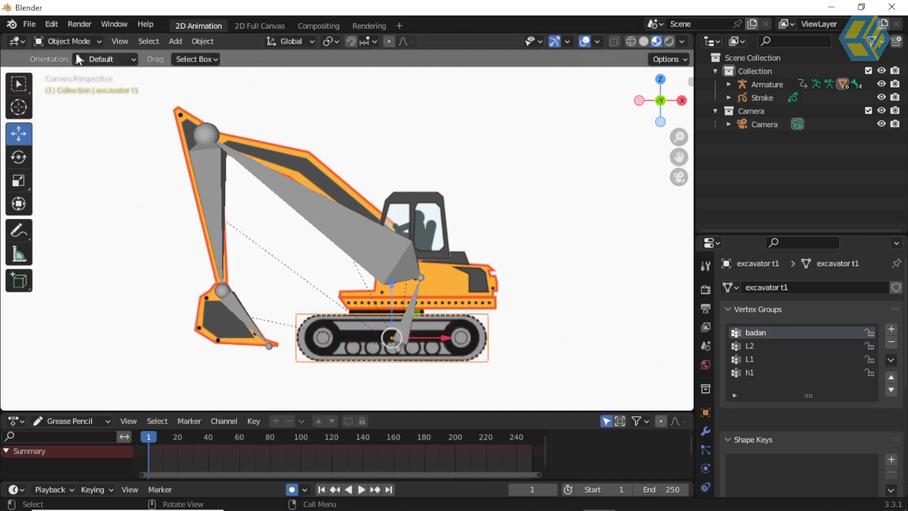
- Assign the mesh of the lower body image (excavator e1) to the badan vertex group and return to Object Mode
left_click(477, 283)
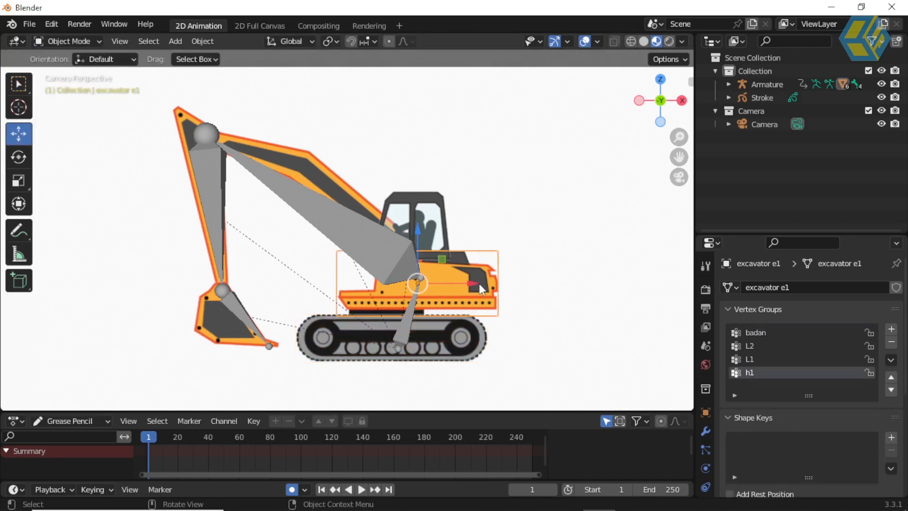
left_click(764, 331)
left_click(67, 41)
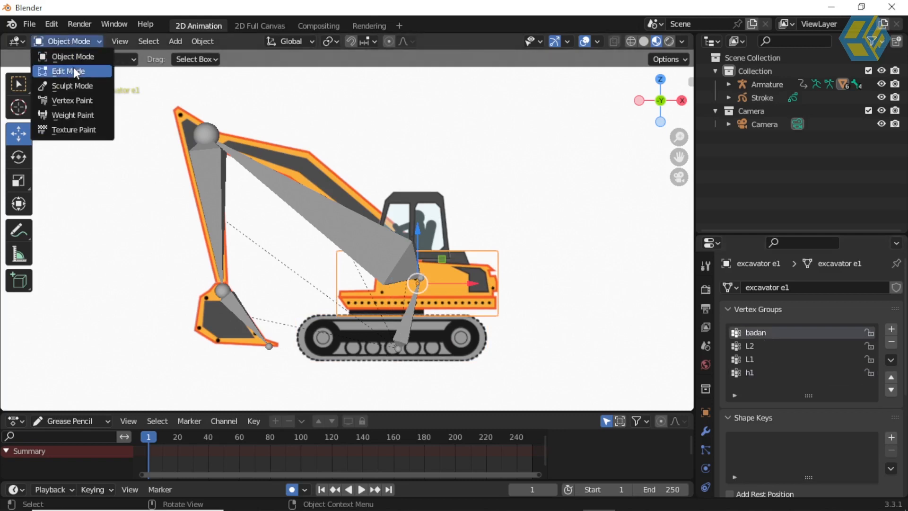
left_click(73, 67)
left_click(745, 412)
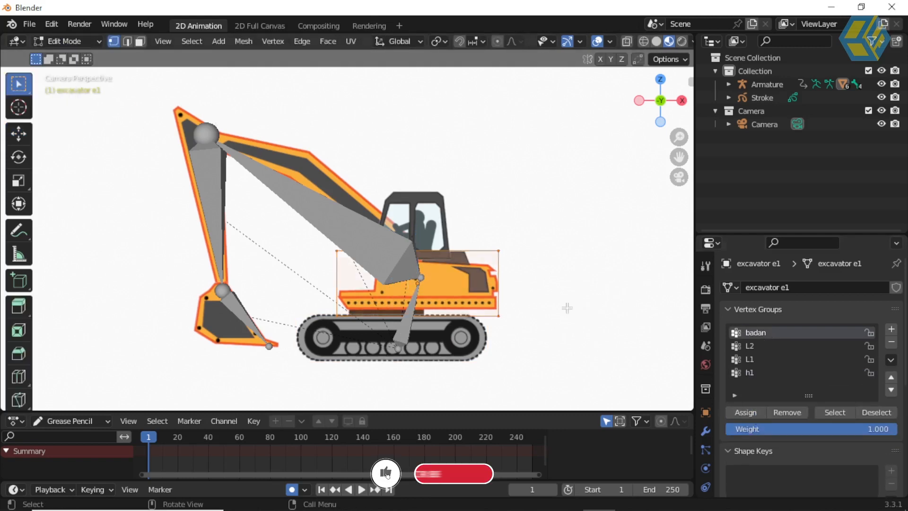
left_click(77, 41)
left_click(88, 58)
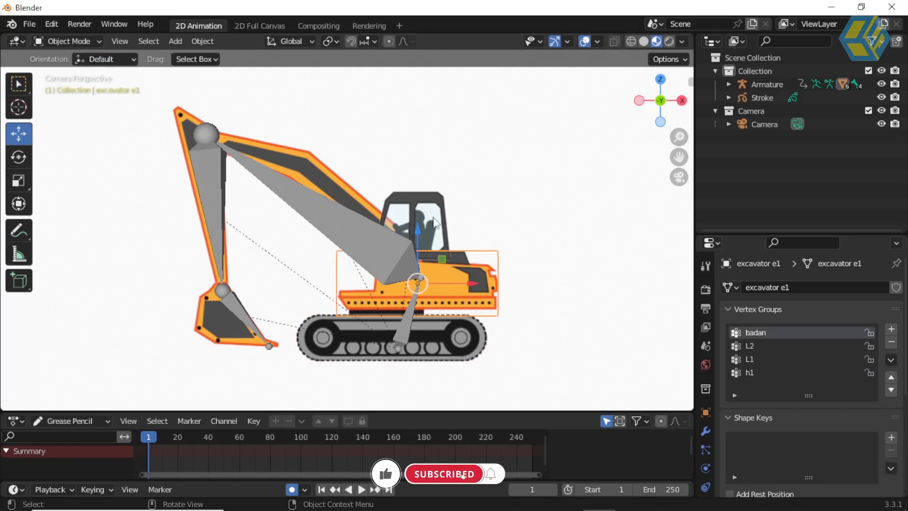
- Assign the mesh of the cab image (excavator d1) to the badan vertex group and return to Object Mode
left_click(434, 222)
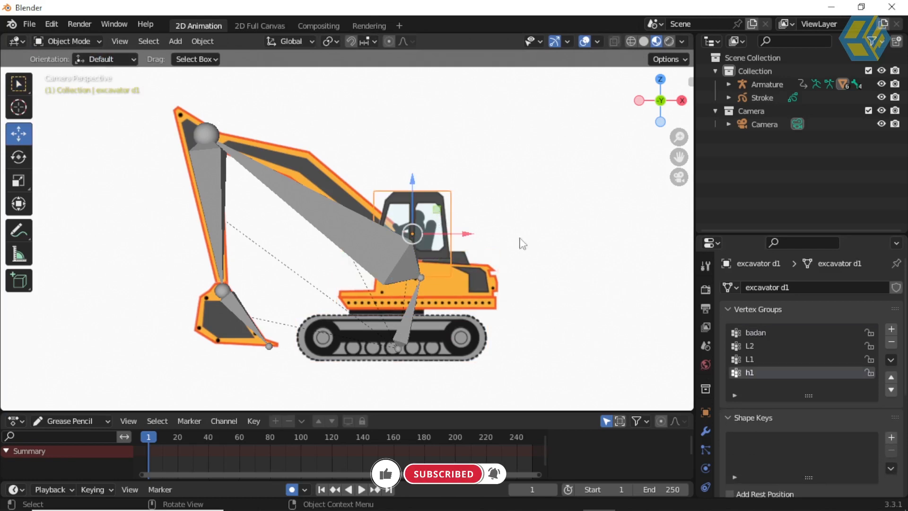
left_click(761, 332)
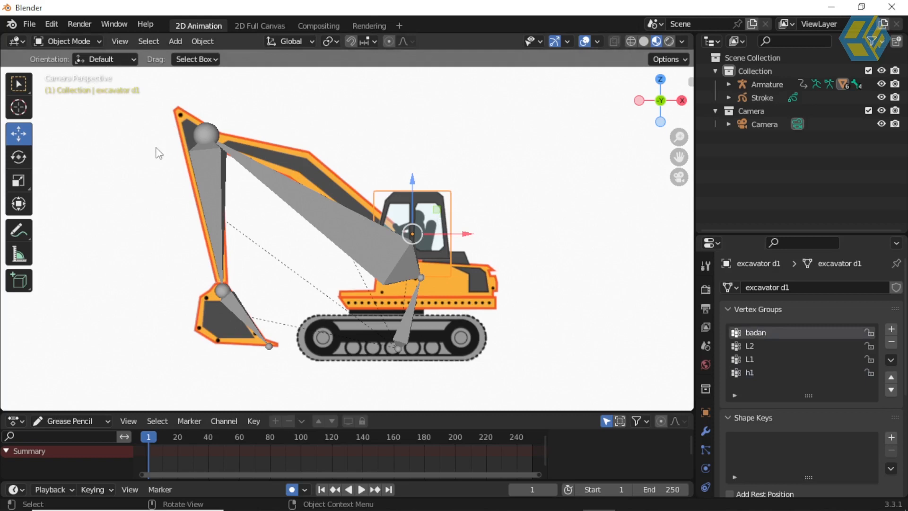
left_click(73, 42)
left_click(75, 72)
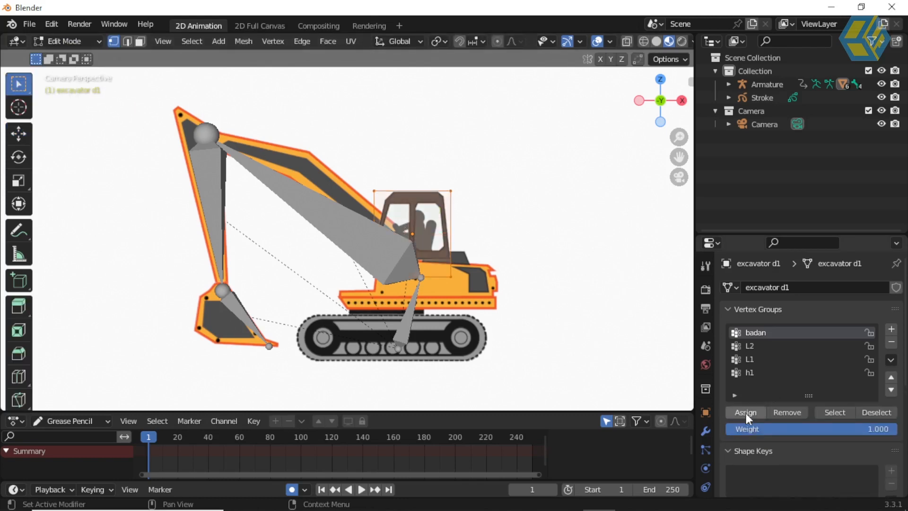
left_click(85, 41)
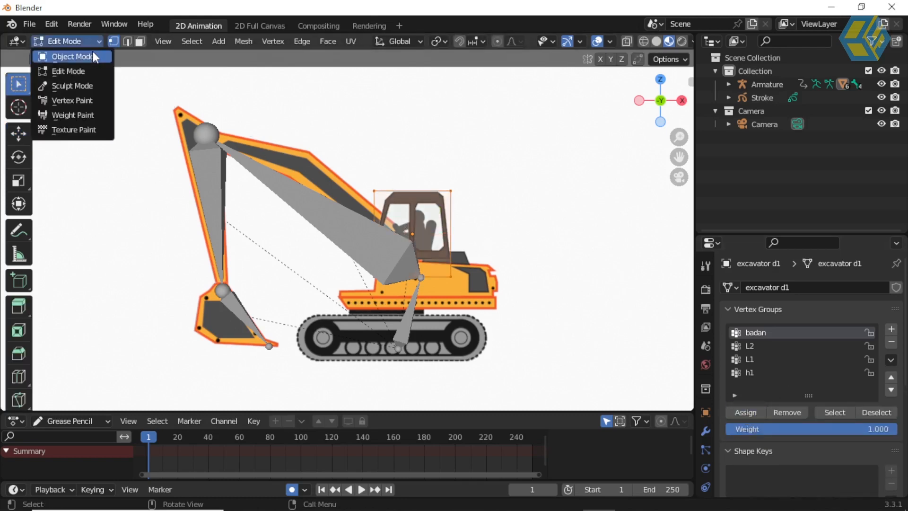
left_click(76, 57)
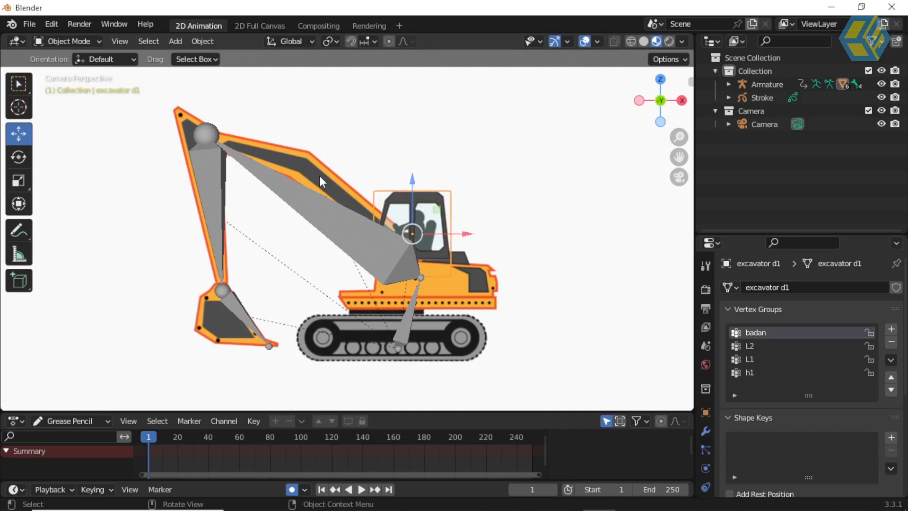
- Assign the mesh of the boom image (excavator L2) to the L2 vertex group and return to Object Mode
left_click(319, 175)
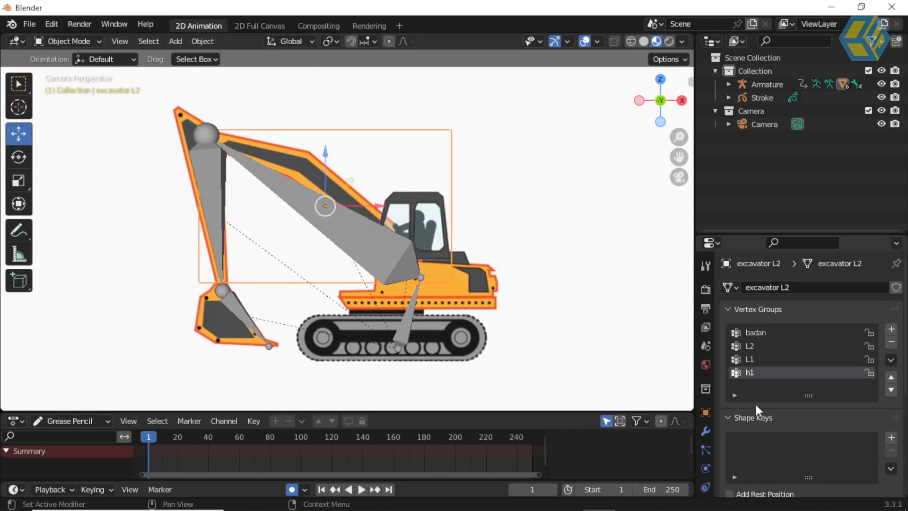
left_click(757, 345)
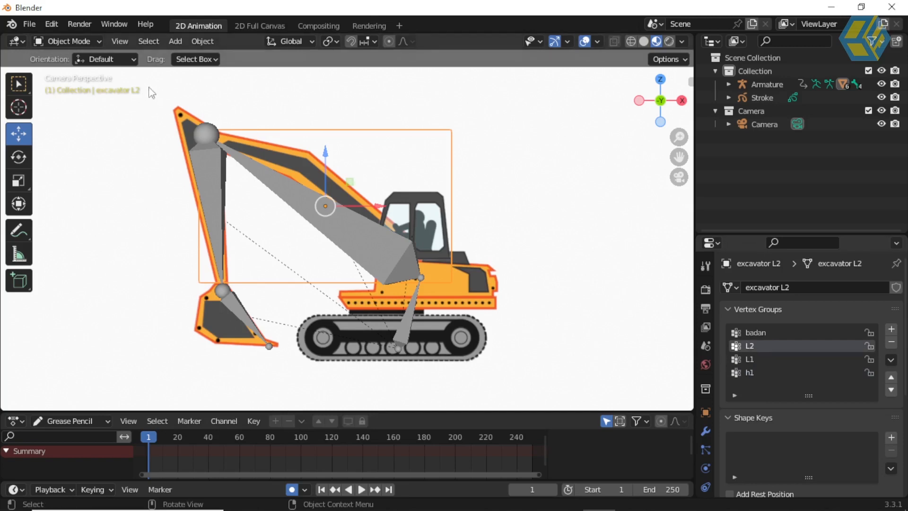
left_click(71, 42)
left_click(77, 67)
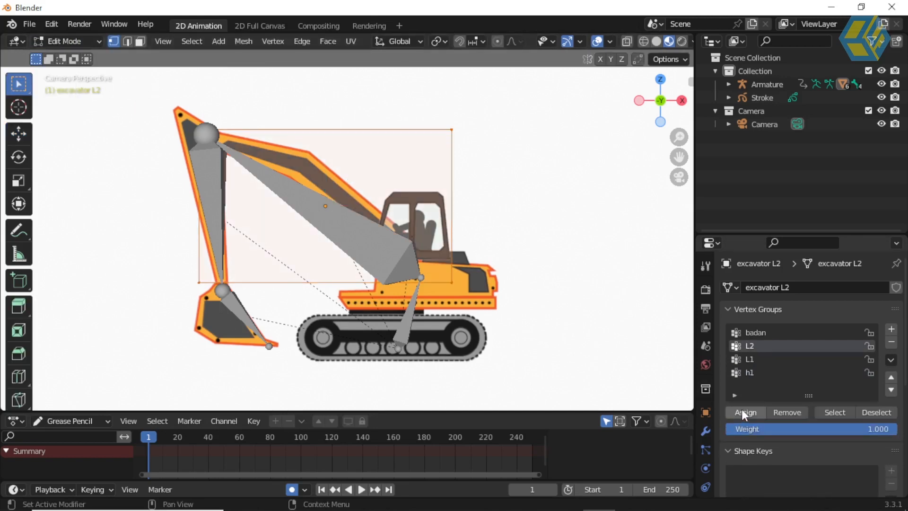
left_click(68, 42)
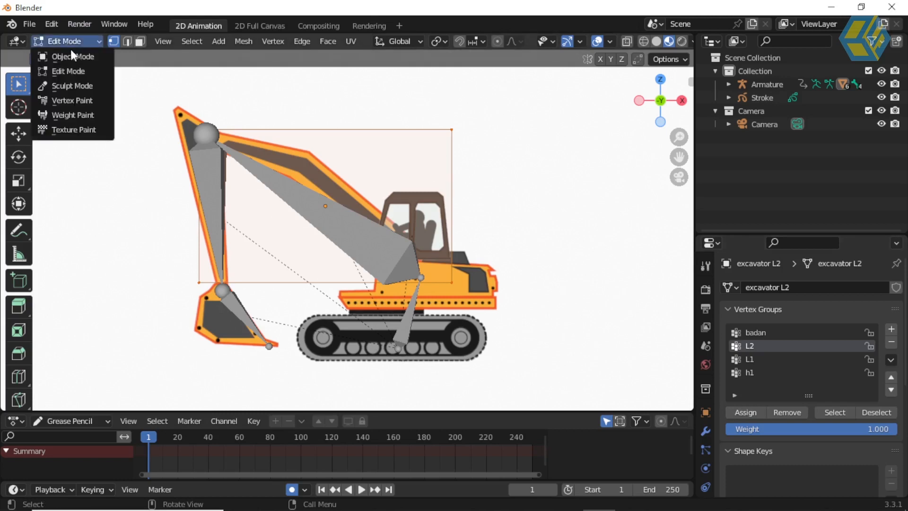
left_click(71, 55)
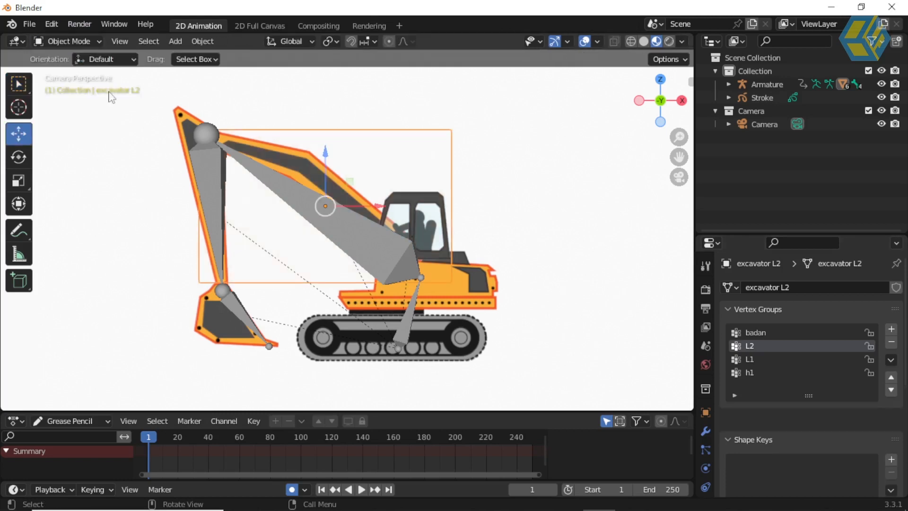
- Assign the mesh of the arm image (excavator L1) to the L1 vertex group and return to Object Mode
left_click(181, 121)
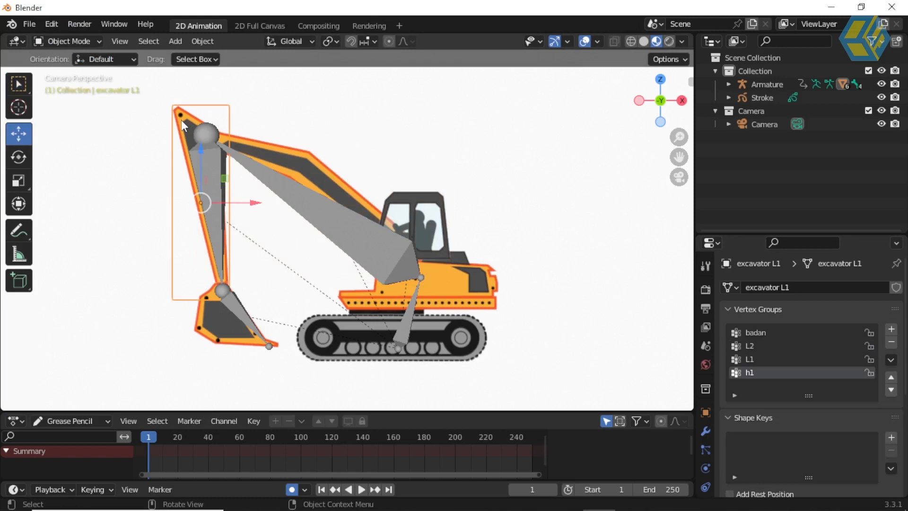
left_click(758, 360)
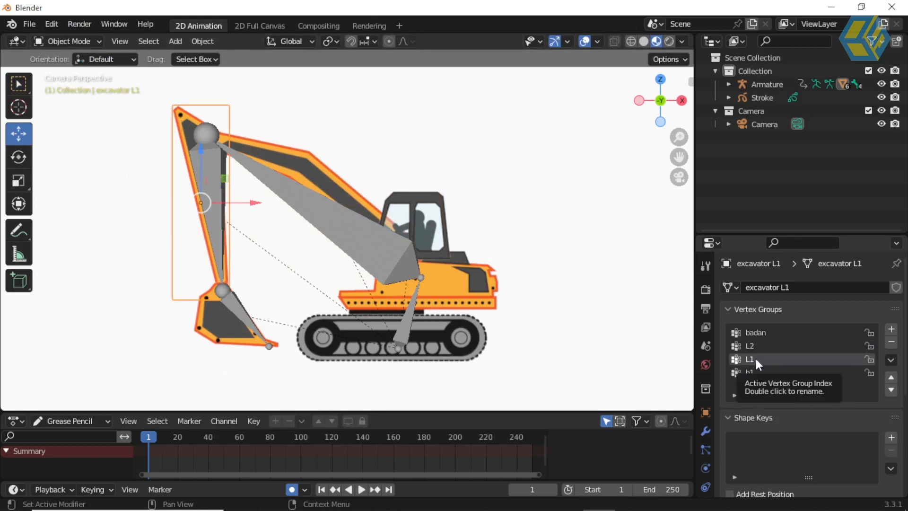
left_click(70, 42)
left_click(70, 68)
left_click(742, 413)
left_click(78, 41)
left_click(81, 54)
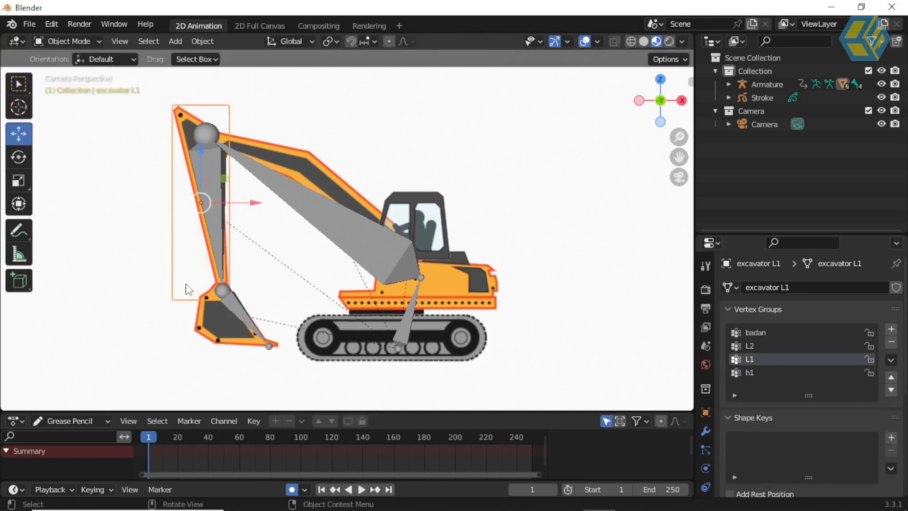
- Assign the mesh of the bucket image (excavator h1) to the h1 vertex group and return to Object Mode
left_click(225, 325)
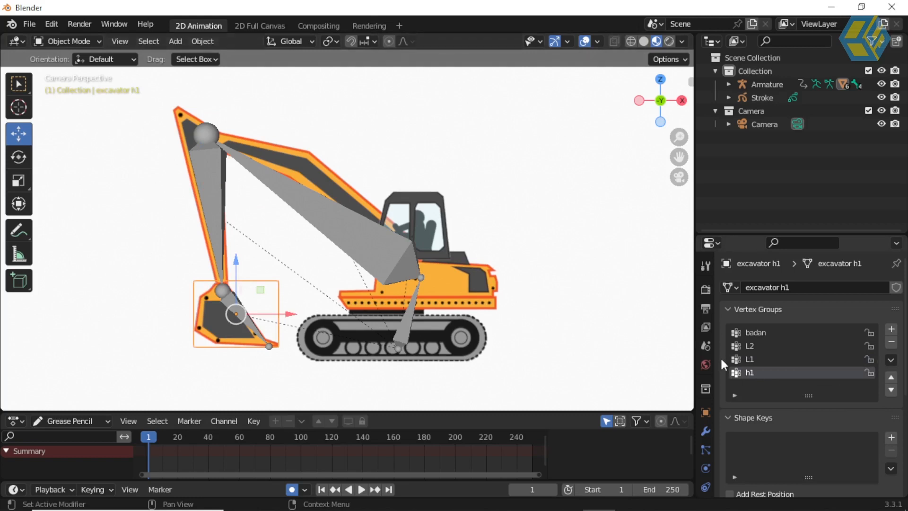
left_click(86, 42)
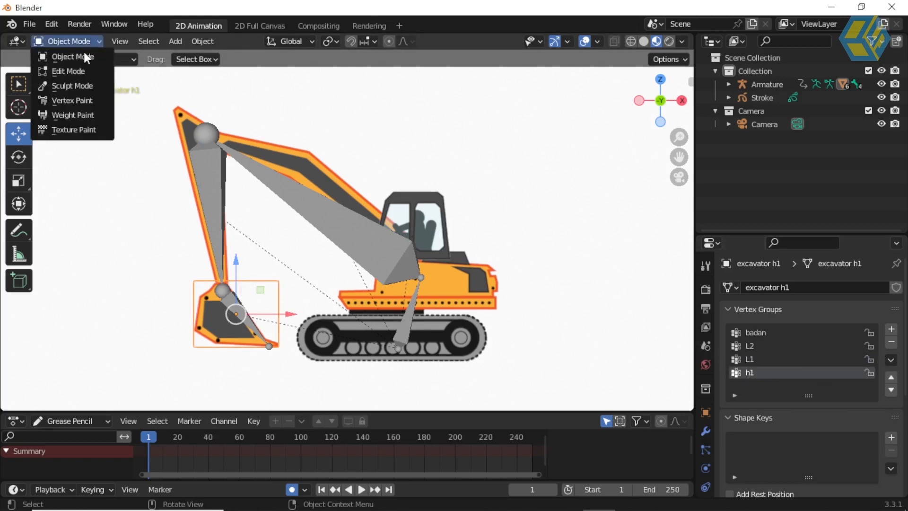
left_click(81, 71)
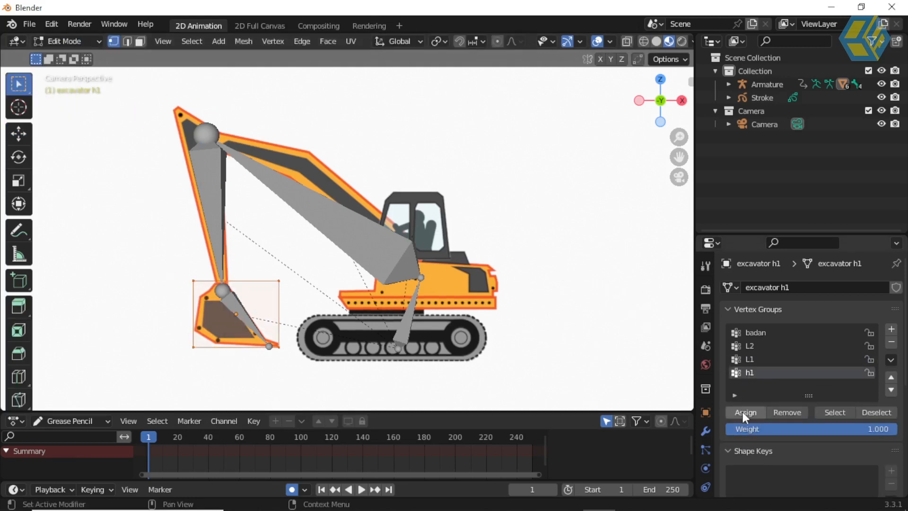
left_click(70, 40)
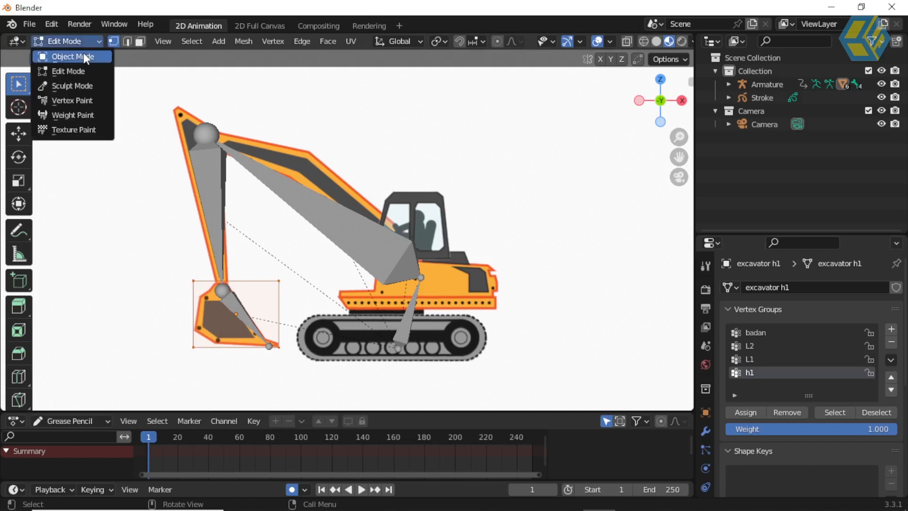
left_click(84, 53)
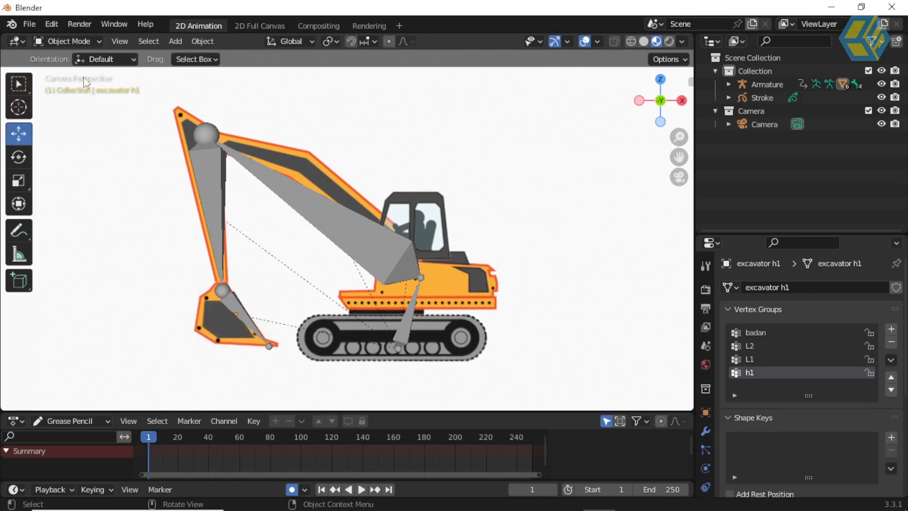
left_click(64, 41)
left_click(106, 56)
- Select the armature, switch it to Pose Mode and try rotating the L2 bone to test the boom's movement
left_click(256, 178)
left_click(75, 39)
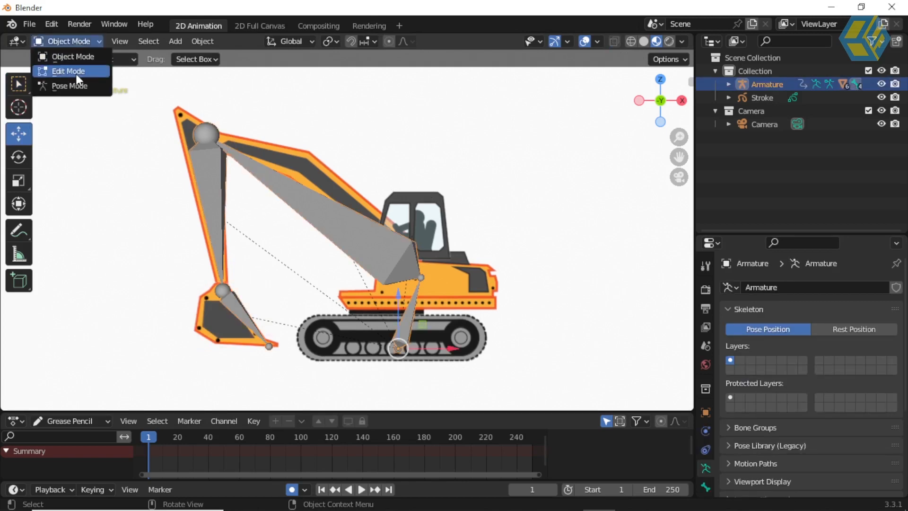
left_click(78, 83)
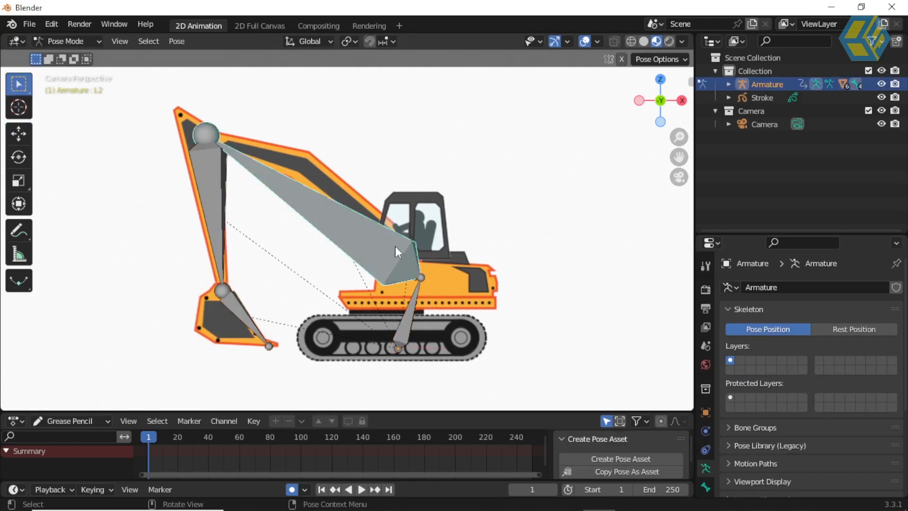
key("r")
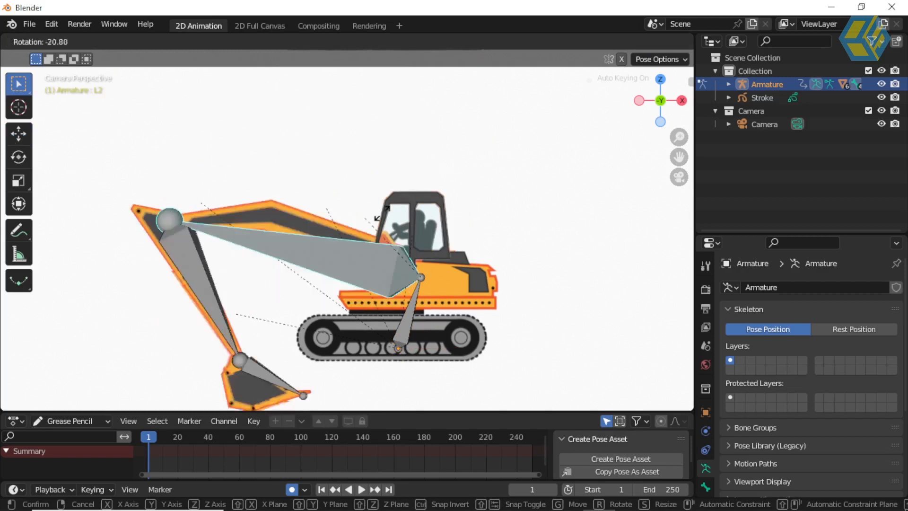
left_click(230, 198)
- Try rotating the arm bone L1 and the bucket bone h1 to test their movement, cancelling each rotation
left_click(218, 188)
key("r")
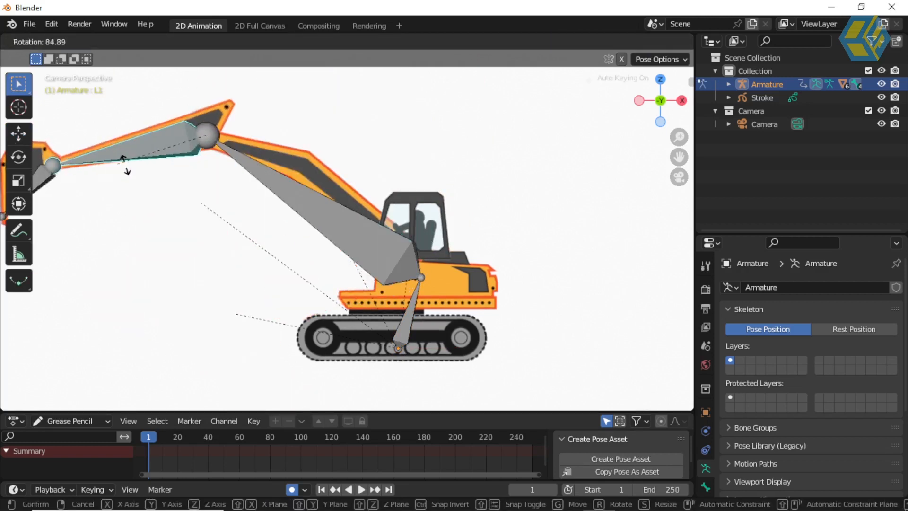
right_click(200, 190)
left_click(233, 302)
key("r")
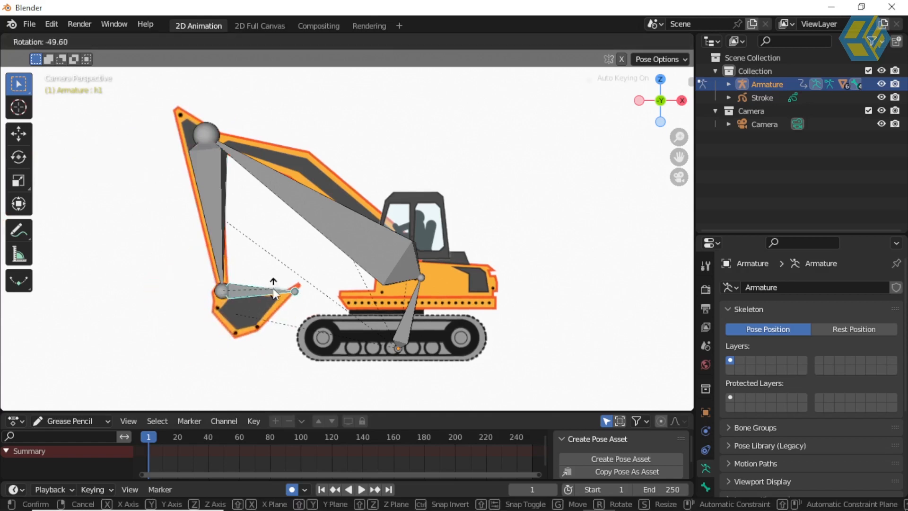
right_click(394, 313)
- Try rotating and moving the badan bone to test the movement of the whole excavator, cancelling both transforms
left_click(418, 308)
key("r")
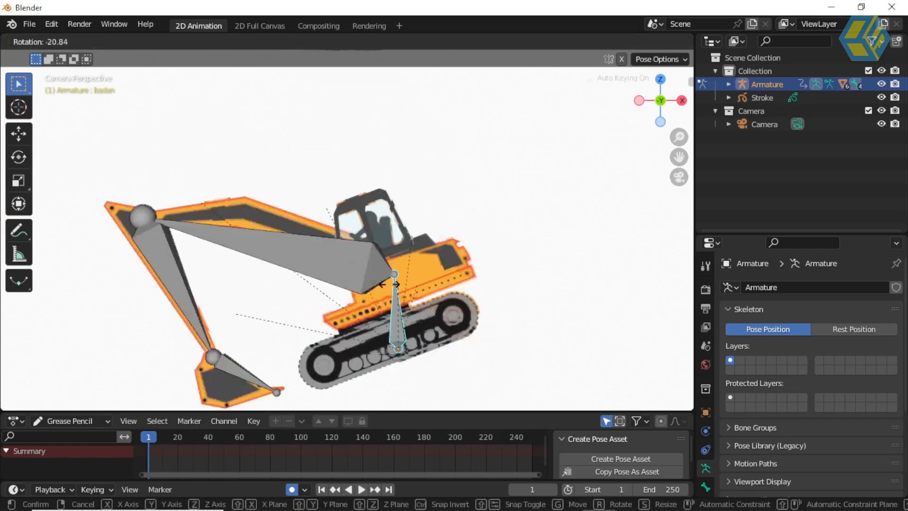
right_click(422, 306)
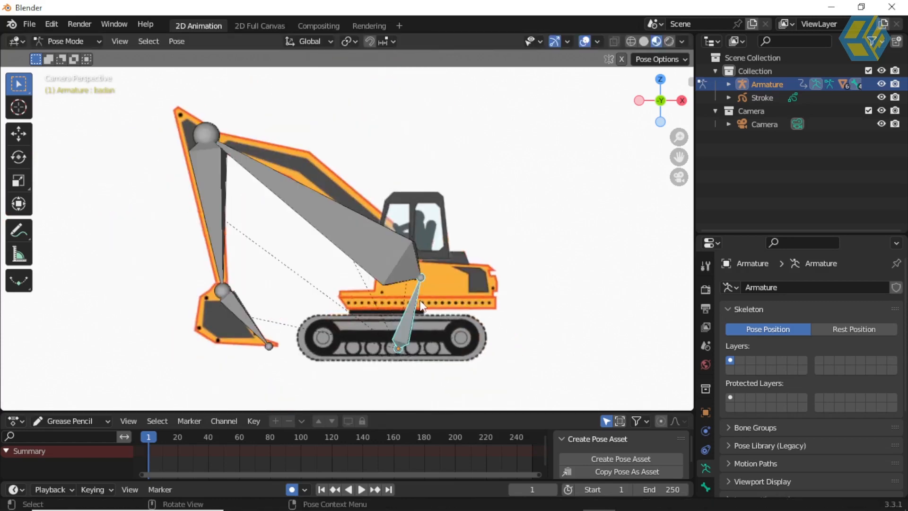
key("g")
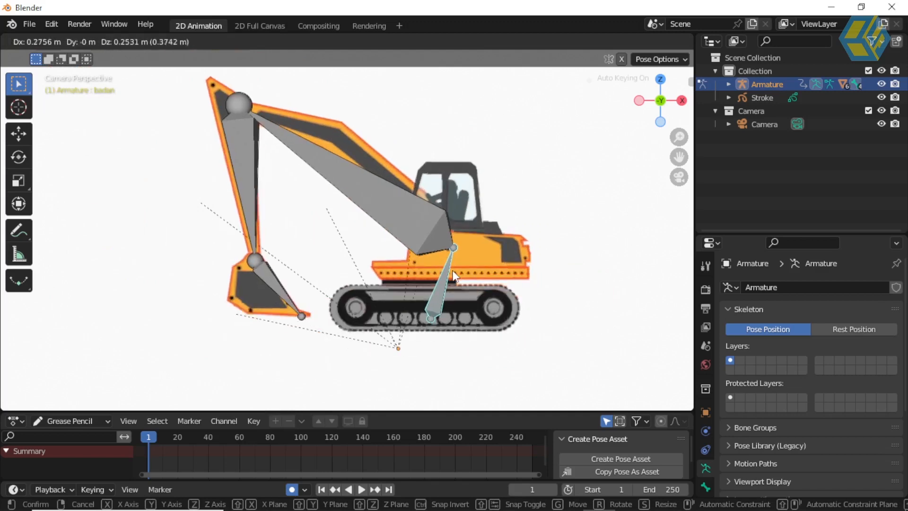
right_click(494, 279)
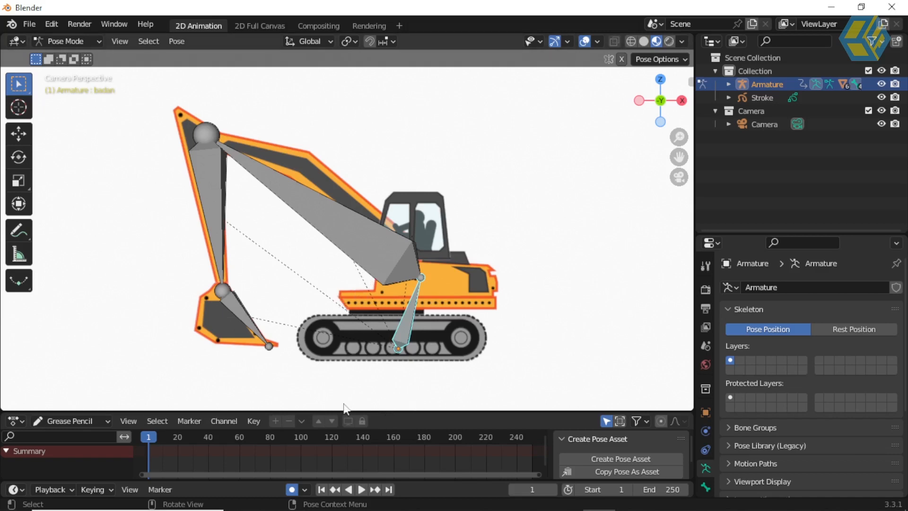
- Enlarge the timeline area and set the animation's end frame to 100
left_click_drag(340, 479, 348, 363)
left_click_drag(360, 431, 359, 406)
left_click(673, 414)
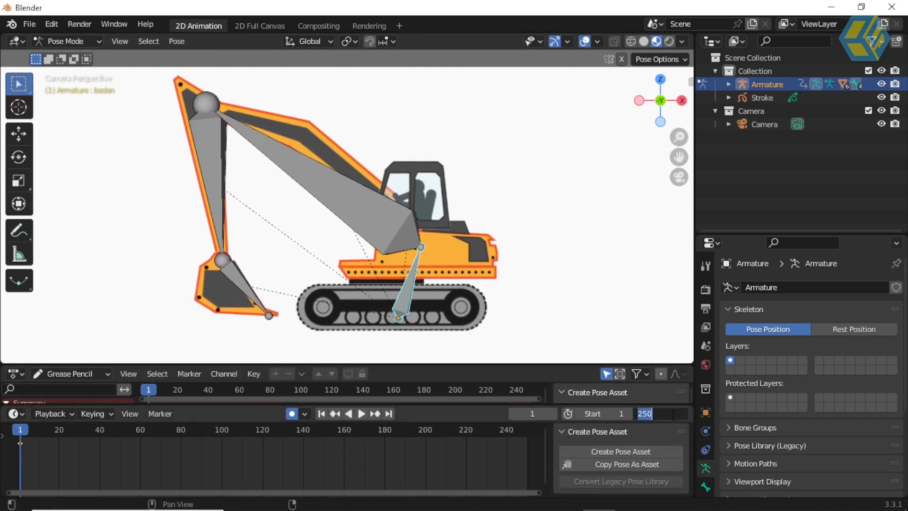
type("100")
key("Return")
middle_click_drag(182, 455, 371, 456)
scroll(376, 450, "up", 7)
scroll(380, 462, "up", 2)
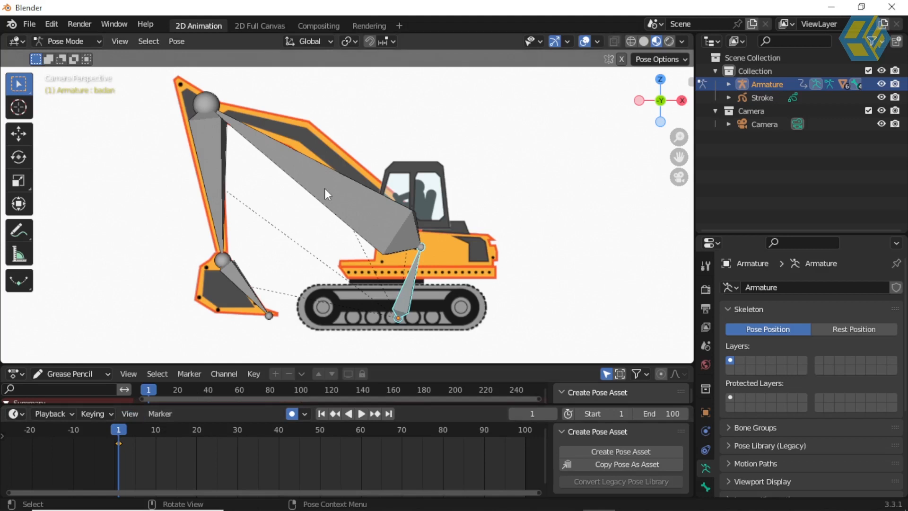
- Select all the armature's bones and insert a Rotation keyframe at frame 1
key("a")
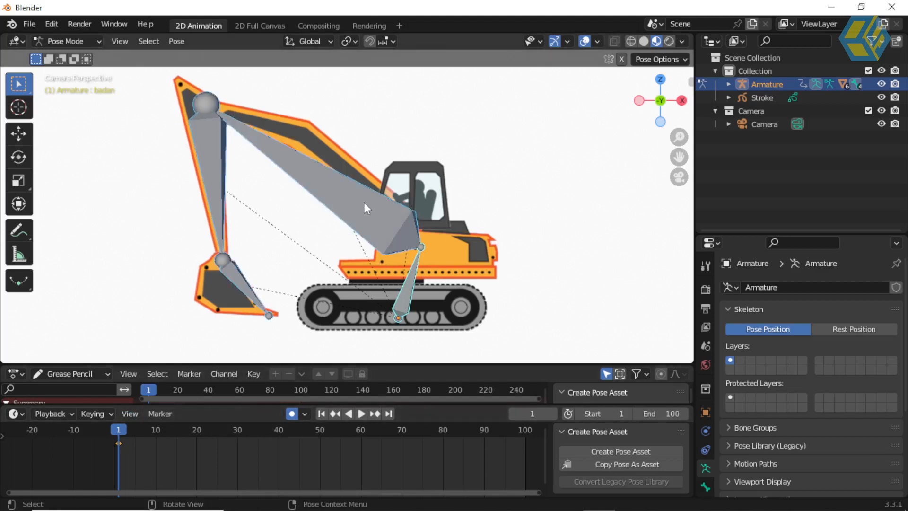
key("i")
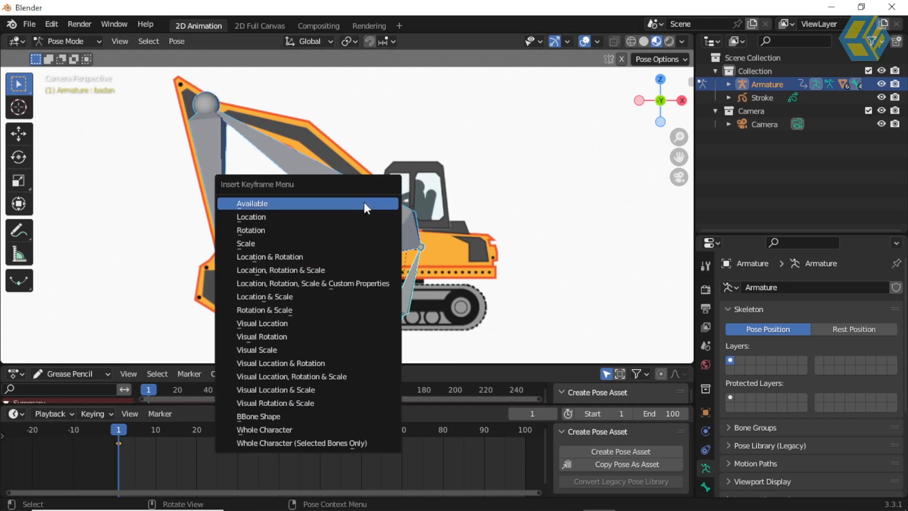
left_click(305, 231)
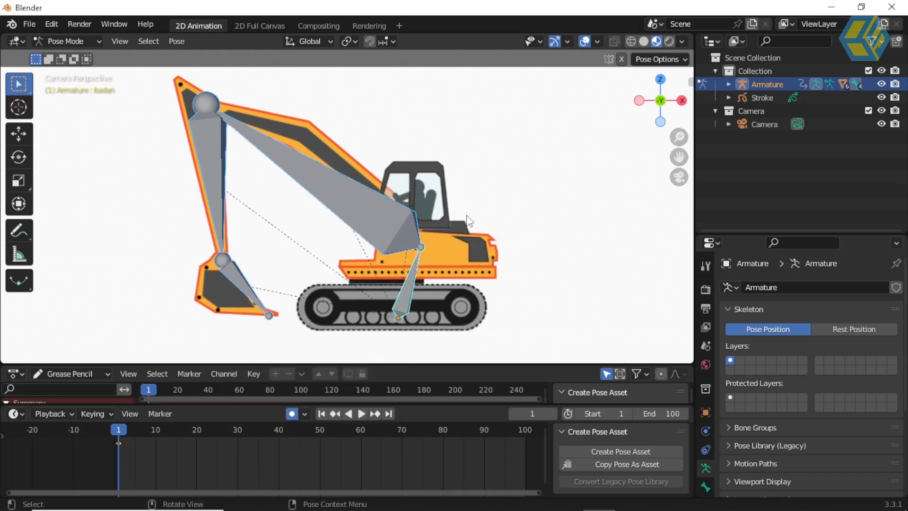
- At frame 30, rotate the boom bone L2 upward and swing the arm bone L1 outward, away from the cab
left_click(235, 428)
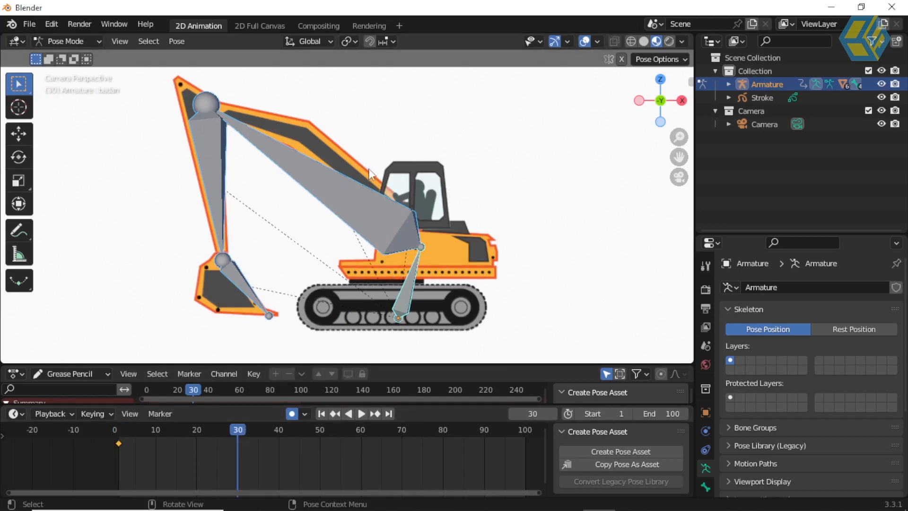
key("alt+a")
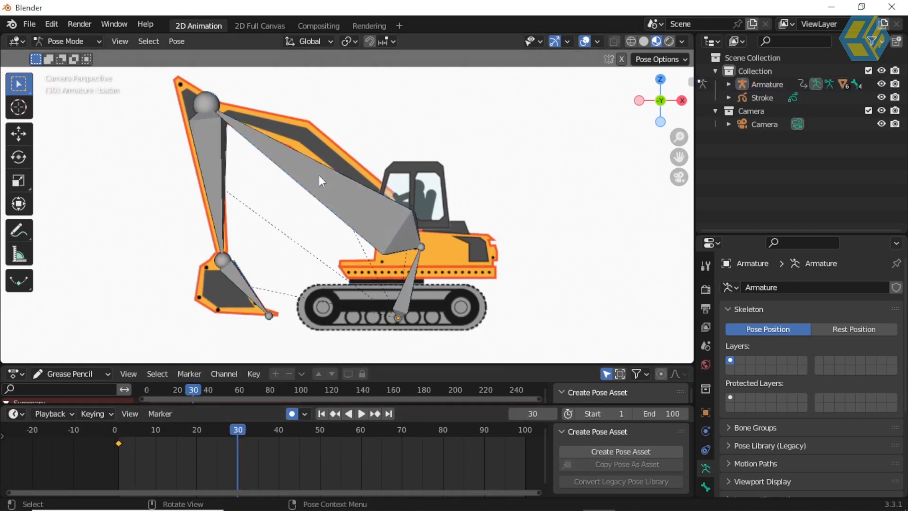
left_click(319, 175)
key("r")
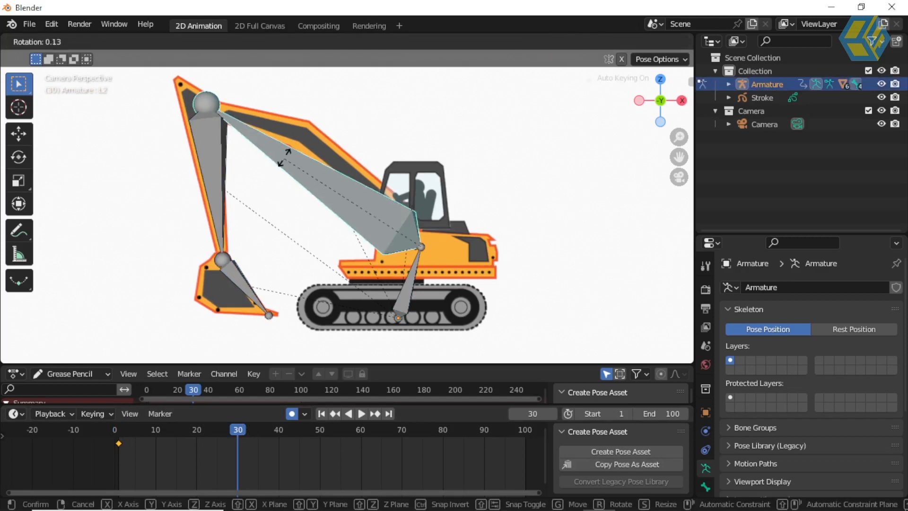
left_click(237, 116)
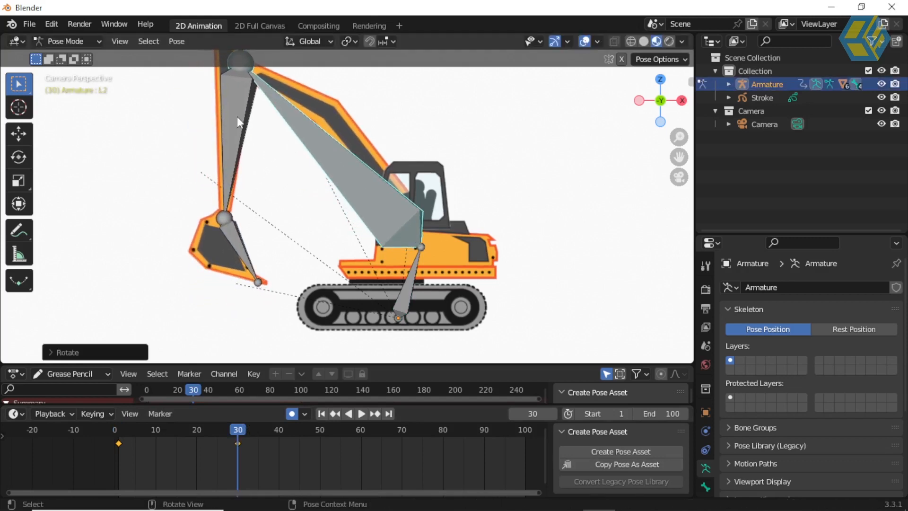
left_click(237, 116)
key("r")
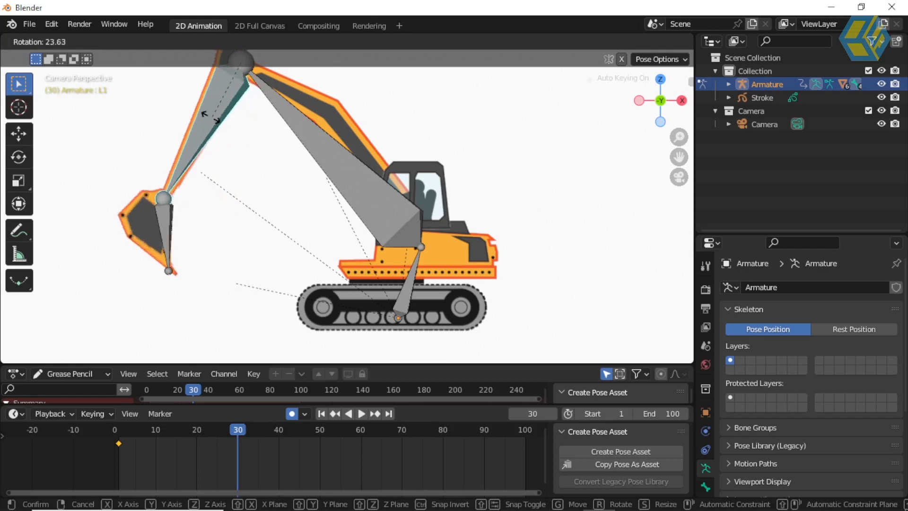
left_click(199, 122)
- Rotate the bucket bone h1 outward and up at frame 30, and select all four bones
scroll(378, 206, "down", 1)
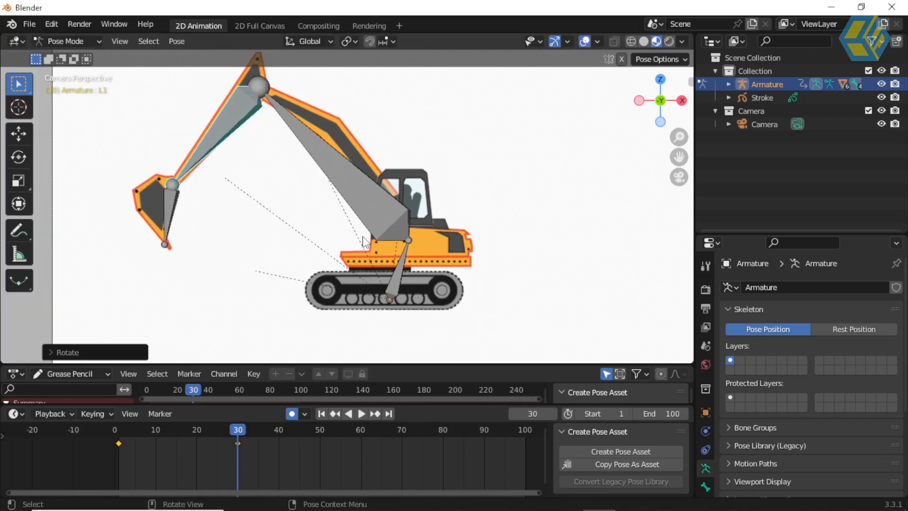
scroll(385, 231, "down", 1)
middle_click_drag(386, 231, 399, 244, "shift")
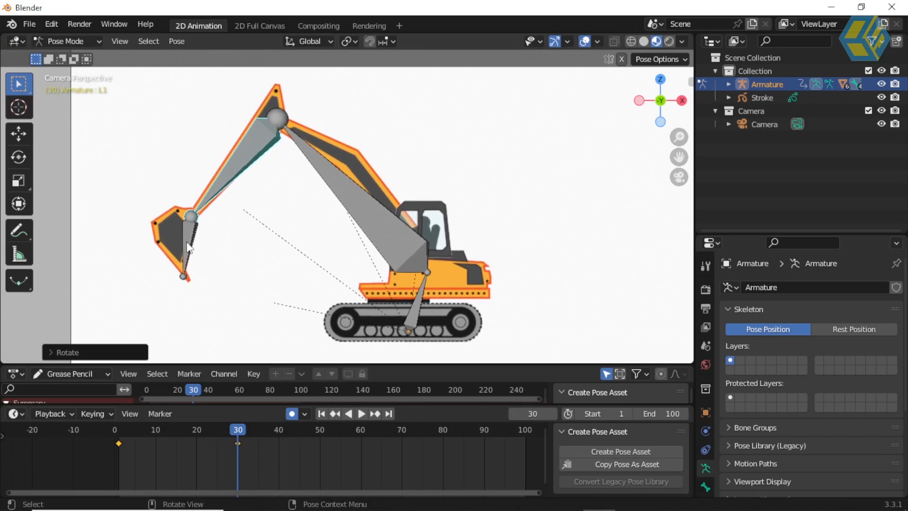
left_click(187, 242)
key("r")
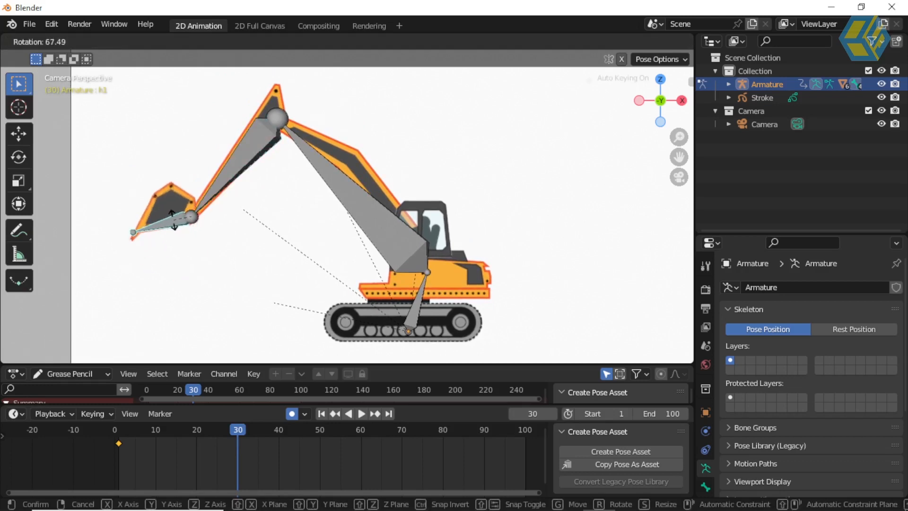
left_click(174, 219)
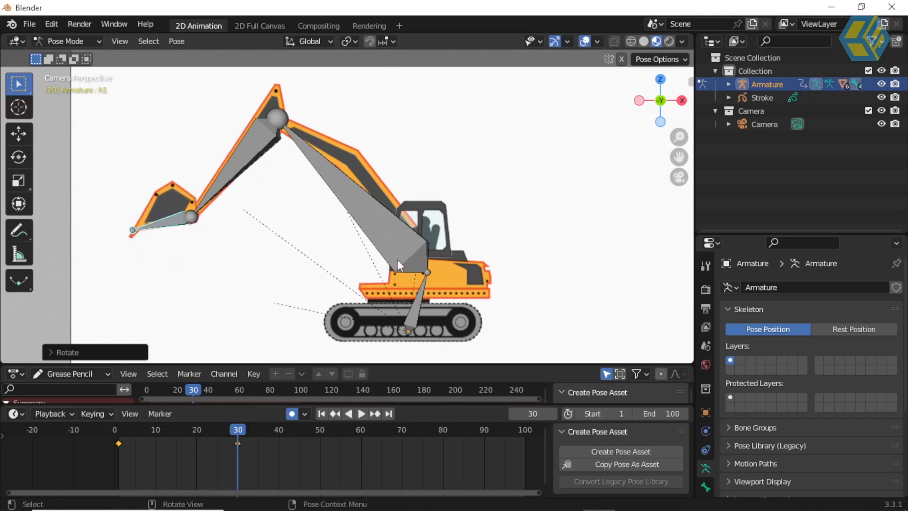
left_click_drag(120, 82, 382, 242)
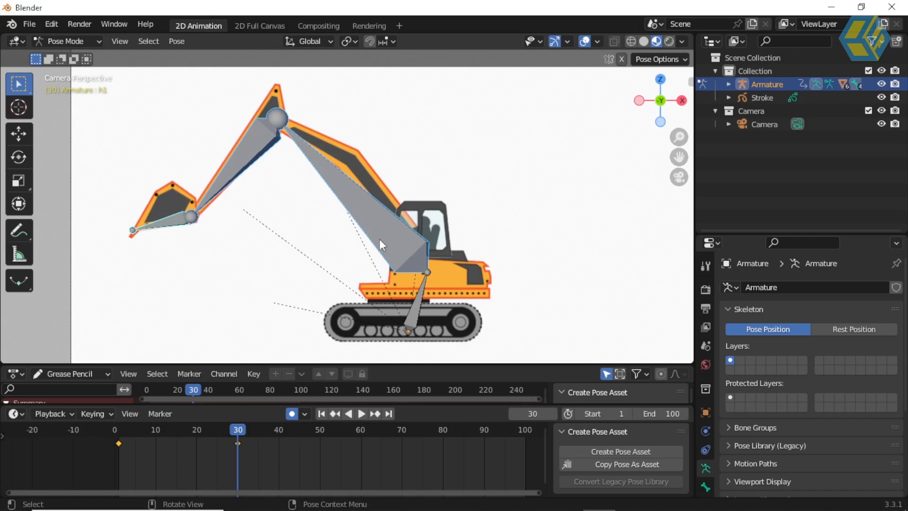
left_click_drag(135, 94, 485, 339)
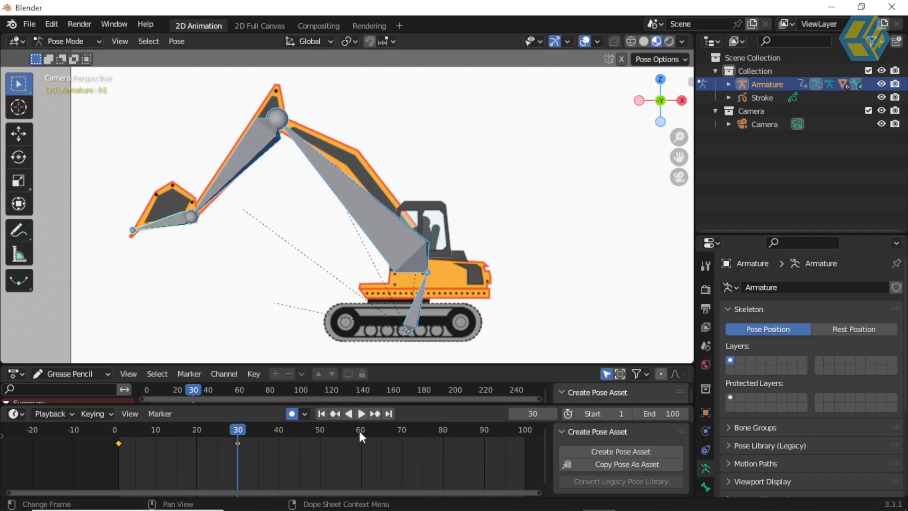
- At frame 60, rotate the boom bone L2 downward and swing the arm bone L1 in towards the tracks
left_click(359, 430)
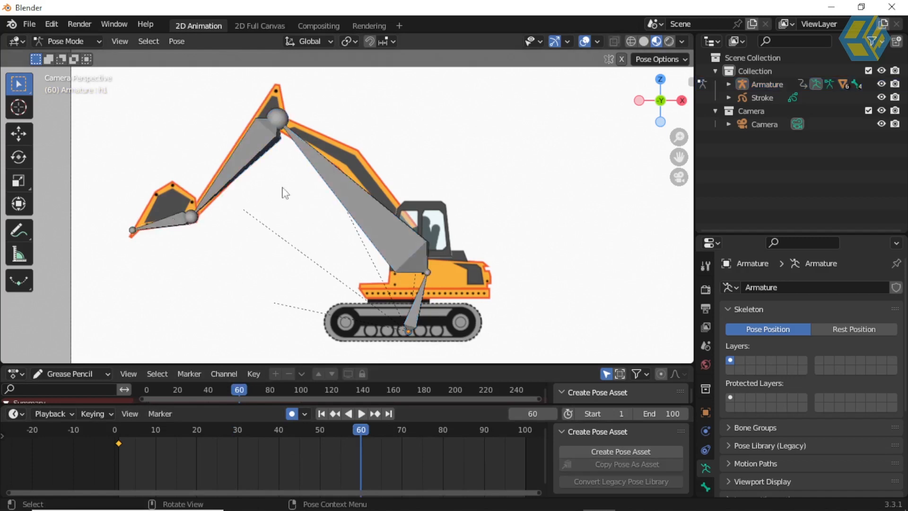
left_click(322, 166)
key("r")
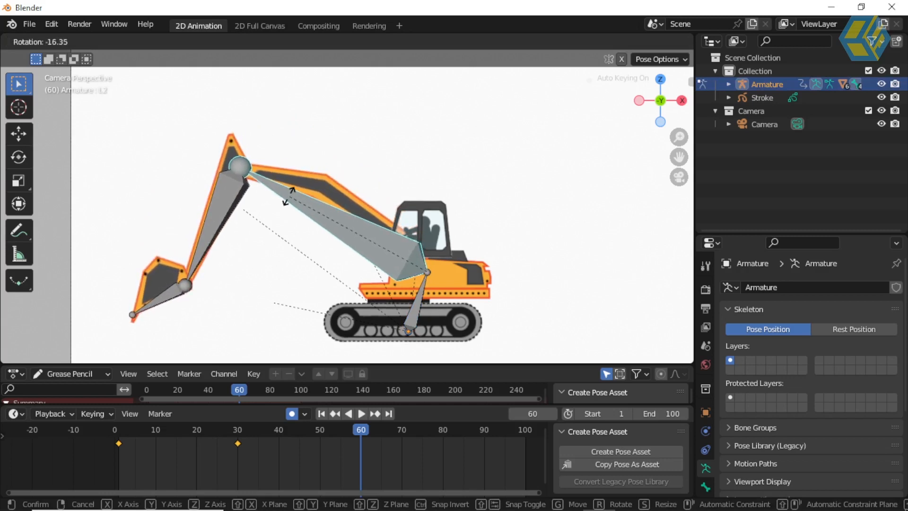
left_click(238, 275)
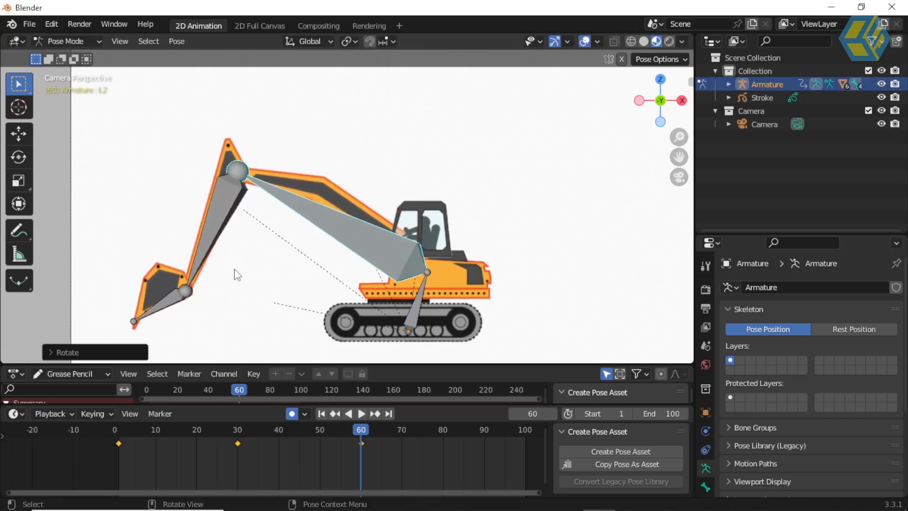
left_click(214, 248)
key("r")
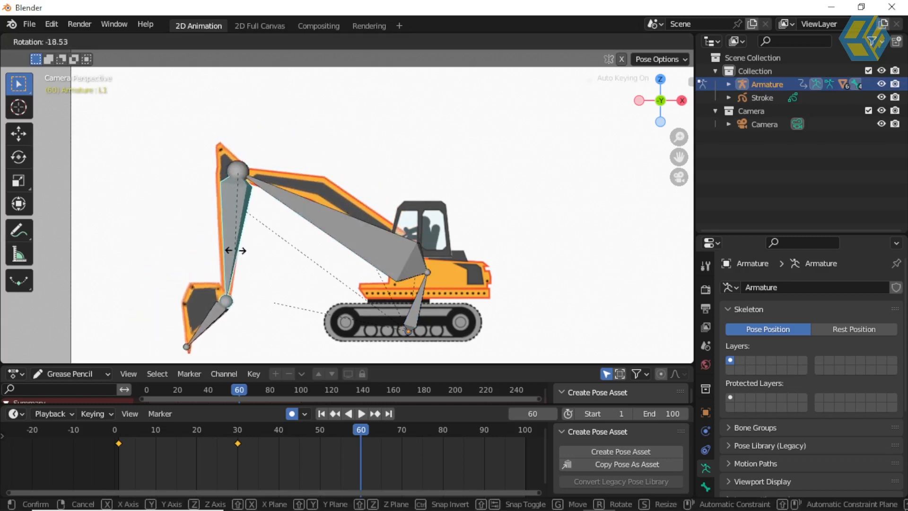
left_click(231, 256)
- Curl the bucket bone h1 inward at frame 60 until it points towards the tracks
left_click(223, 325)
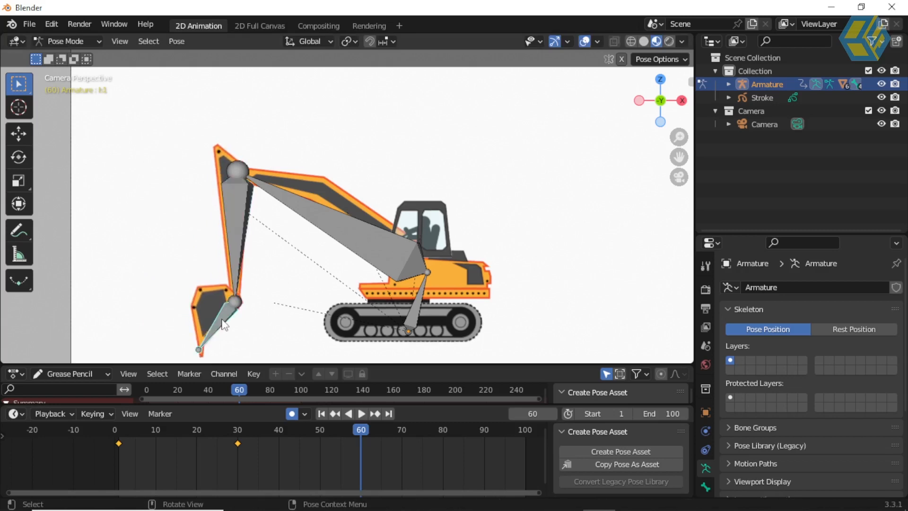
key("r")
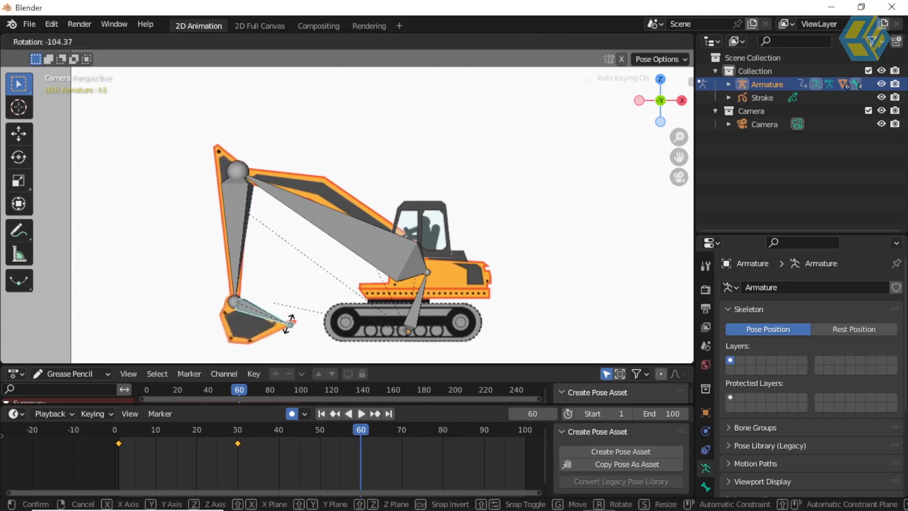
left_click(324, 299)
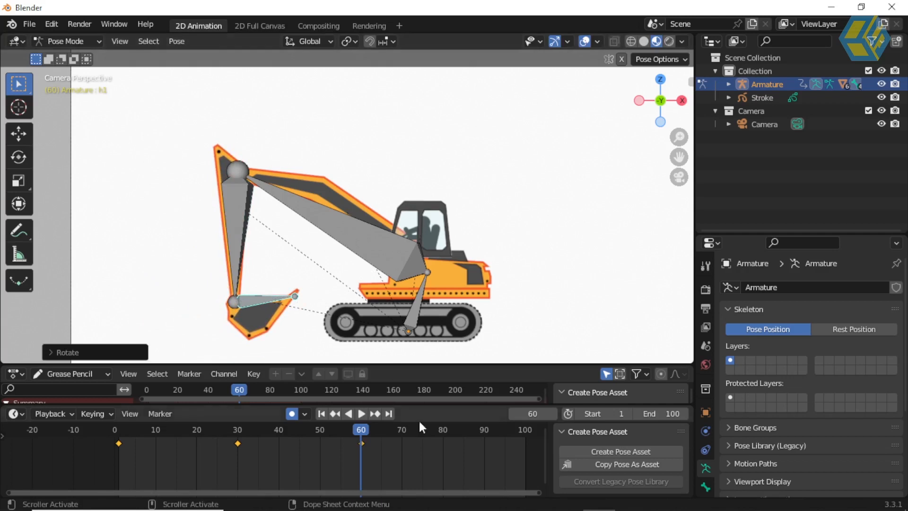
- At frame 99, raise the boom bone L2 steeply and swing the arm bone L1 outward until it is nearly horizontal
left_click(522, 429)
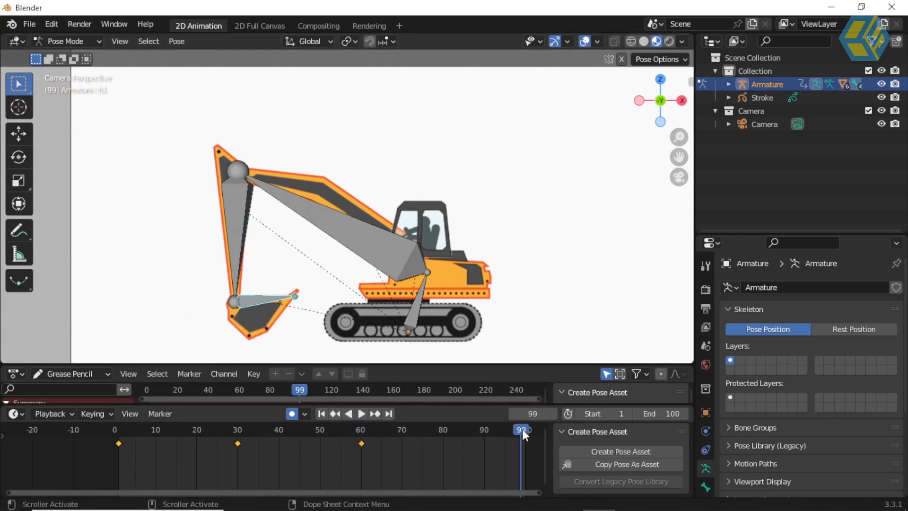
left_click(332, 221)
key("r")
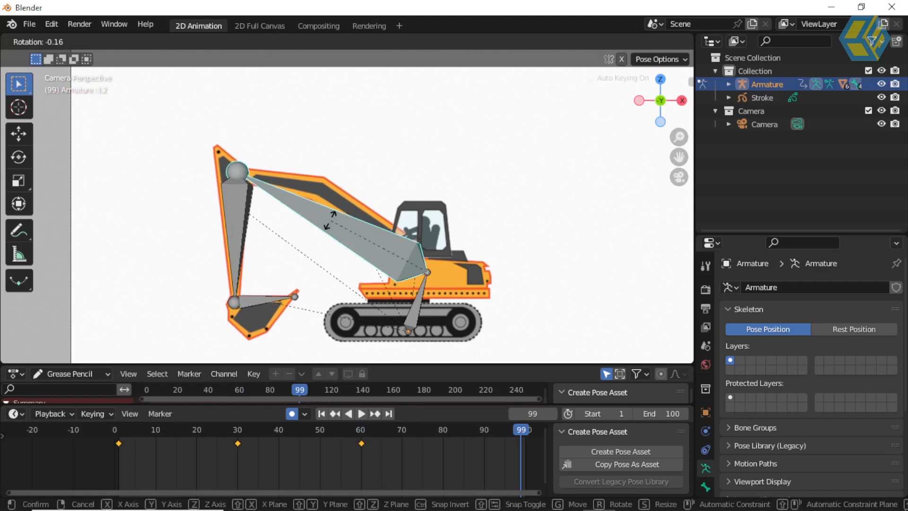
left_click(308, 143)
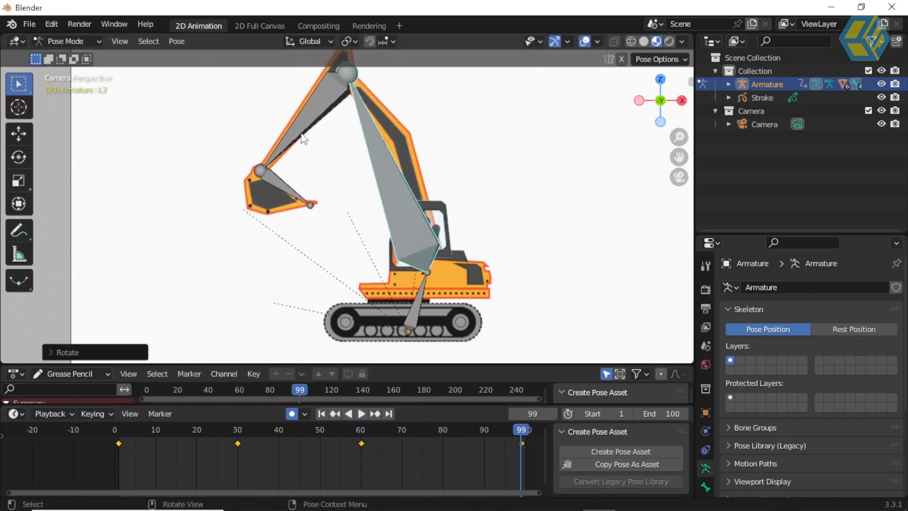
left_click(299, 137)
key("r")
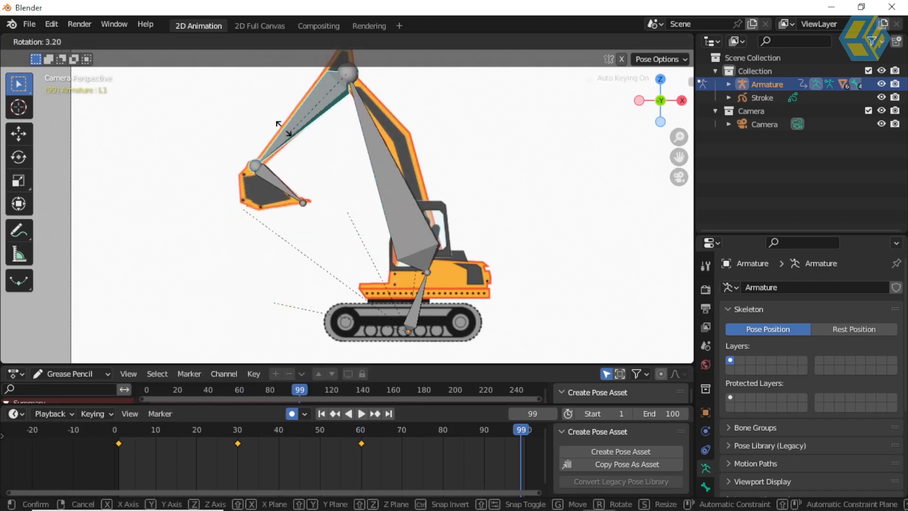
left_click(222, 126)
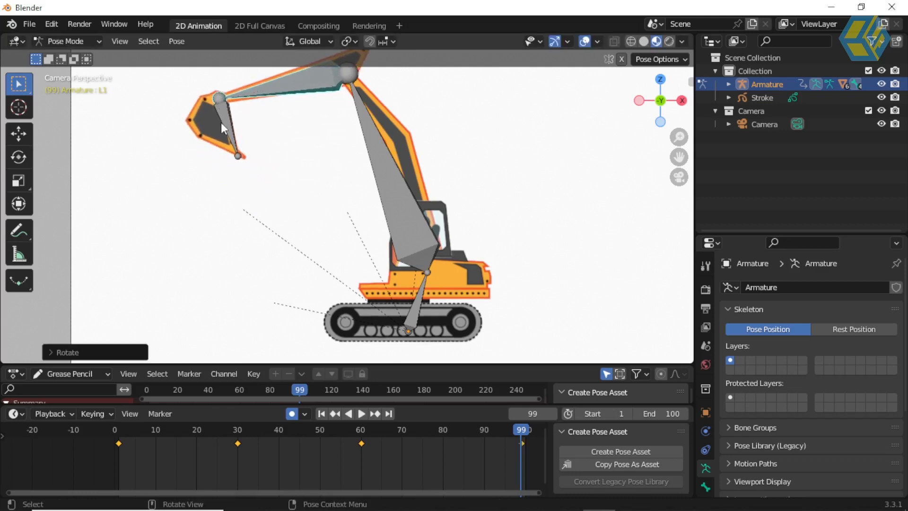
- At frame 99, rotate the bucket bone h1 outward and up until it is nearly horizontal and points away from the tracks
left_click(230, 129)
key("r")
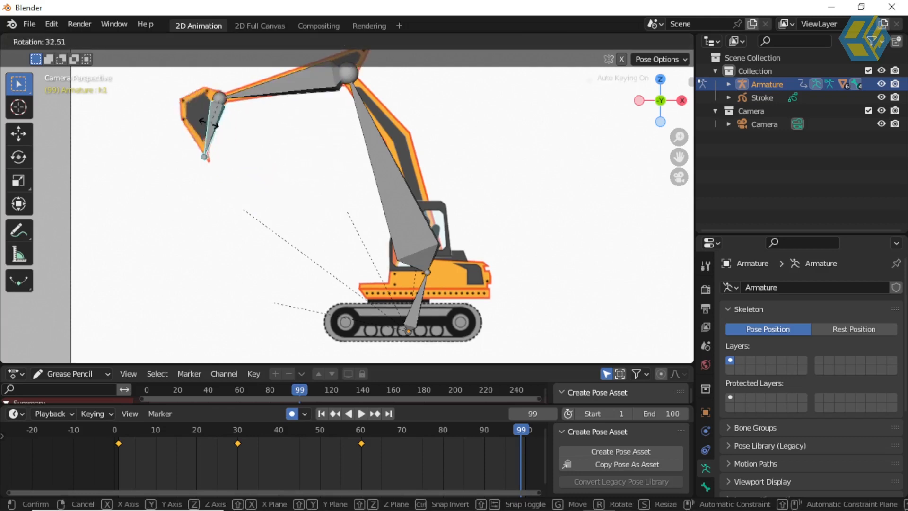
left_click(178, 104)
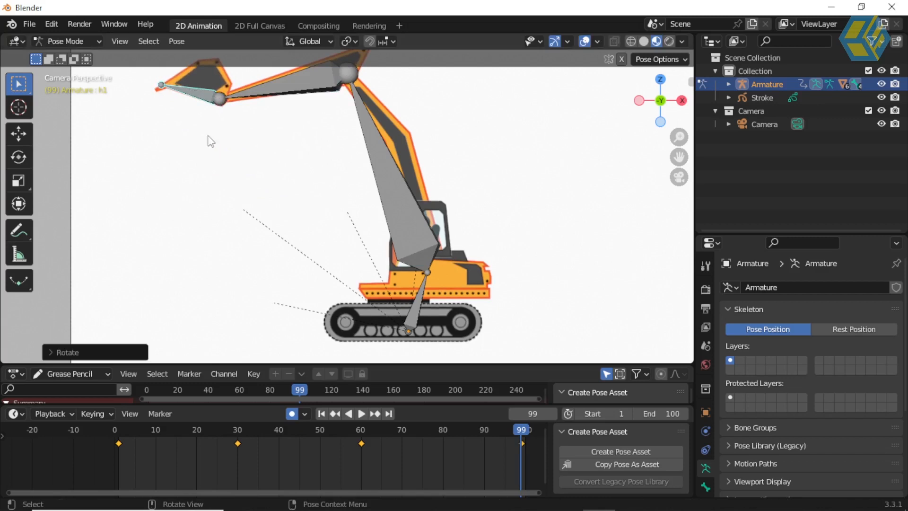
key("g")
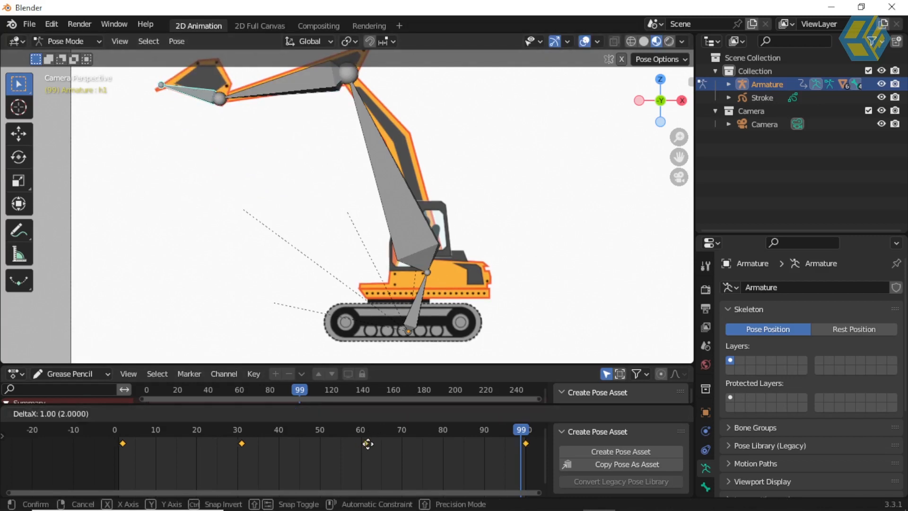
left_click_drag(364, 442, 362, 442)
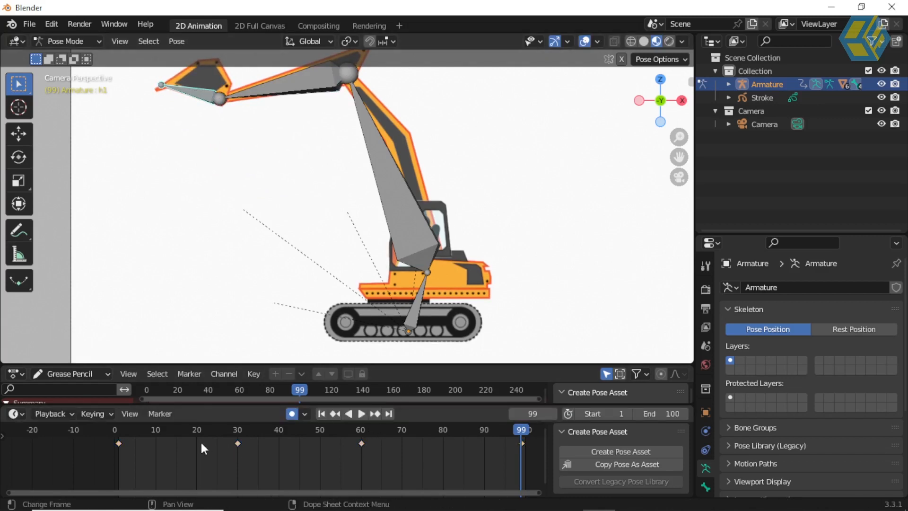
- Play the digging animation from frame 1 and replay its opening frames to check the arm and bucket motion
left_click(119, 429)
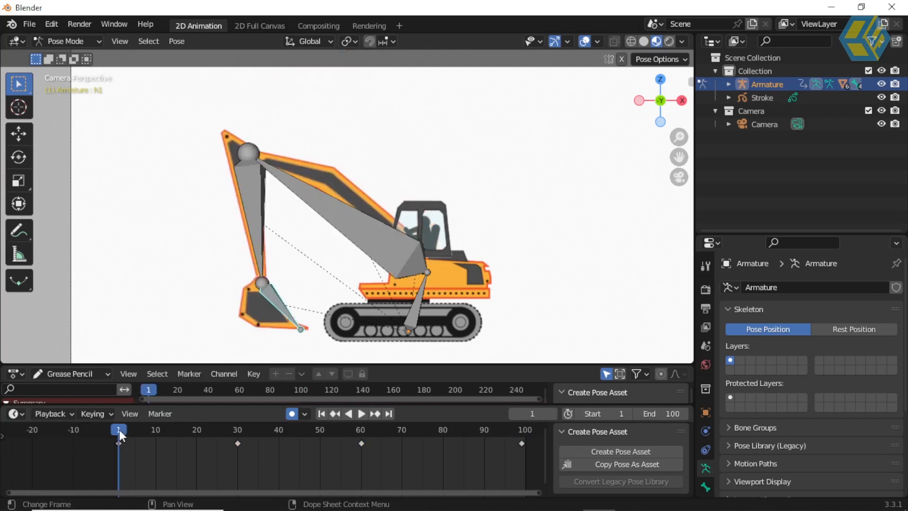
left_click(361, 413)
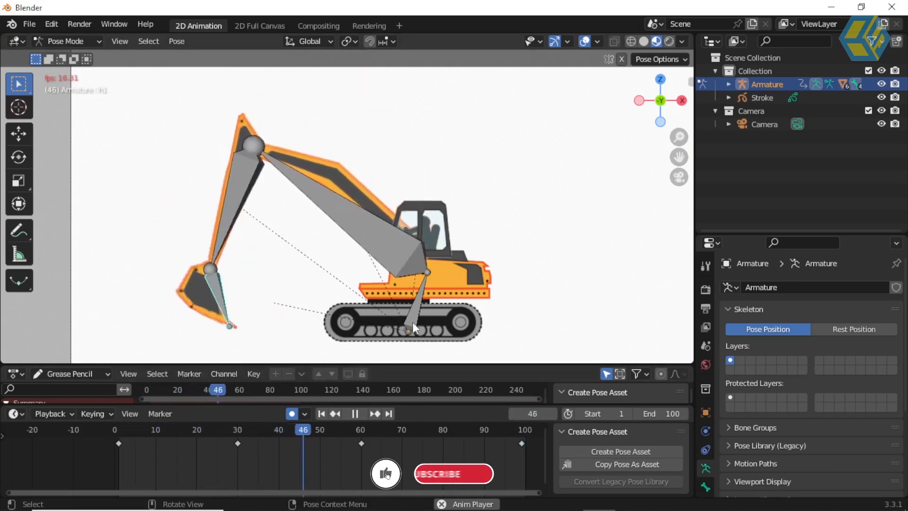
left_click(238, 428)
left_click(321, 413)
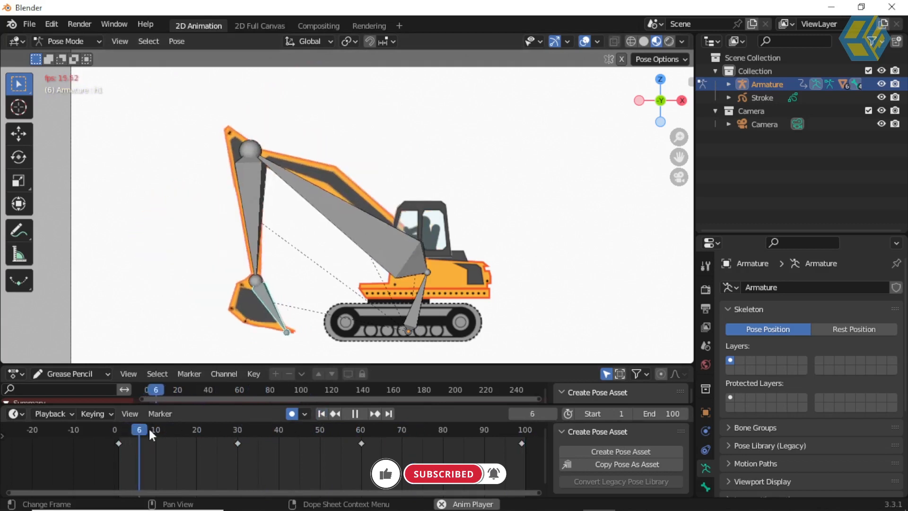
left_click(119, 430)
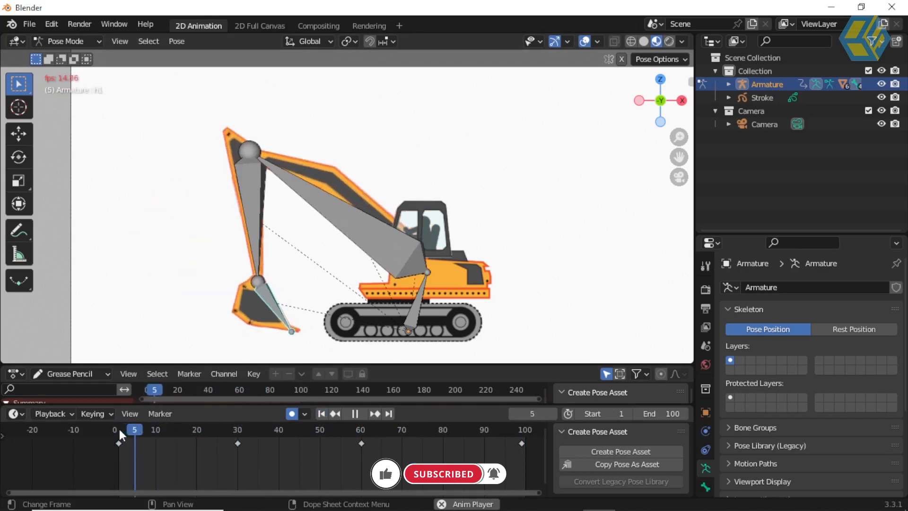
left_click(355, 414)
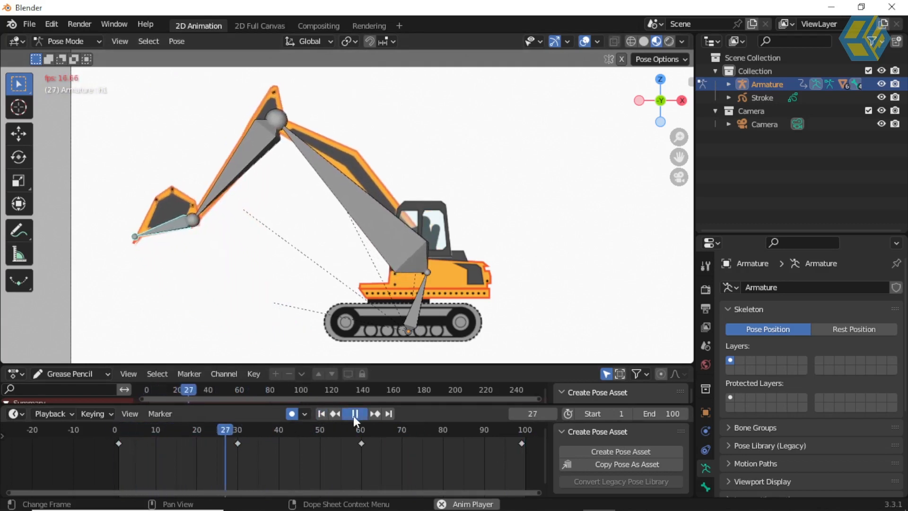
- With all bones selected, move the whole excavator backward along X at frame 1, and move it forward along X at frame 30
left_click(120, 427)
left_click_drag(147, 102, 465, 360)
left_click(18, 134)
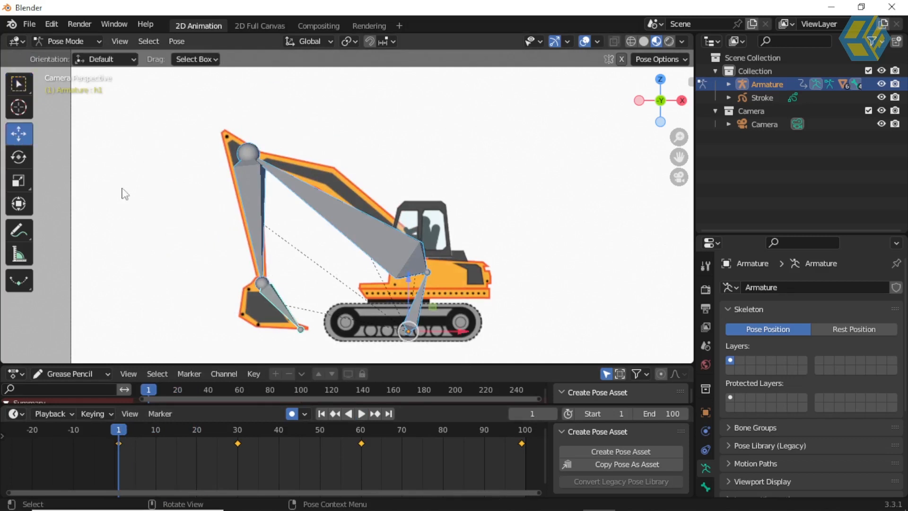
left_click_drag(461, 333, 528, 356)
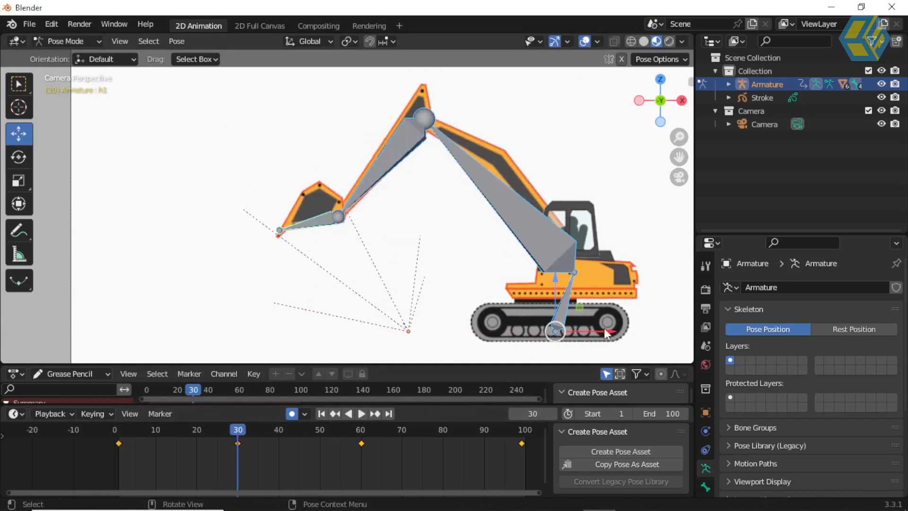
left_click_drag(603, 327, 447, 336)
- Move the whole excavator backward along X at frame 60, and again along X at frame 99
left_click(360, 429)
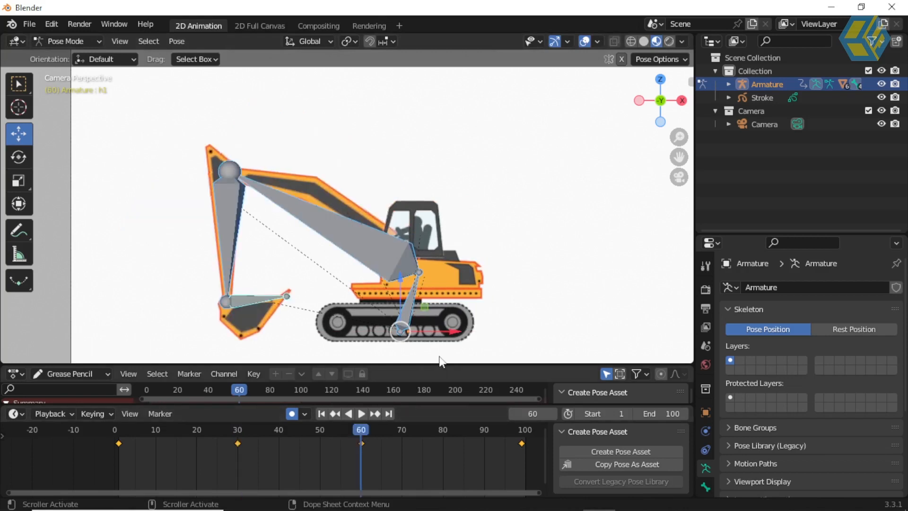
left_click_drag(454, 336, 525, 437)
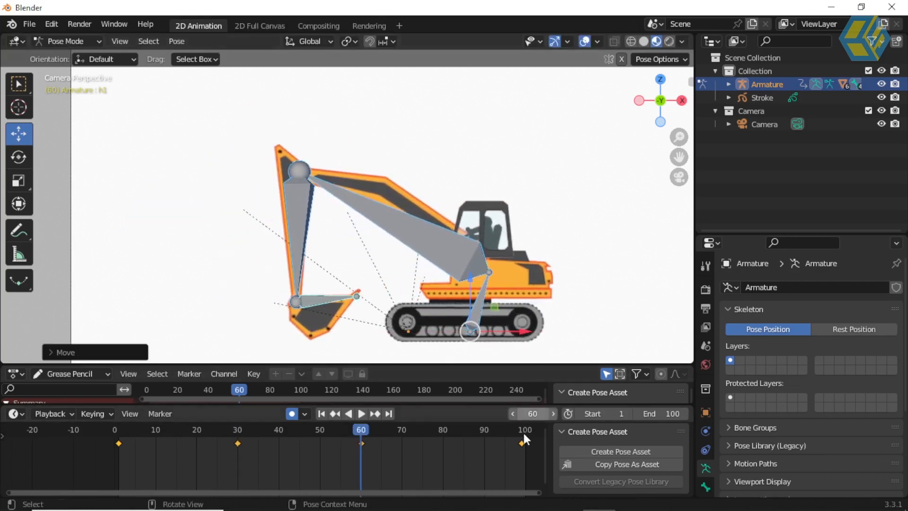
left_click(524, 429)
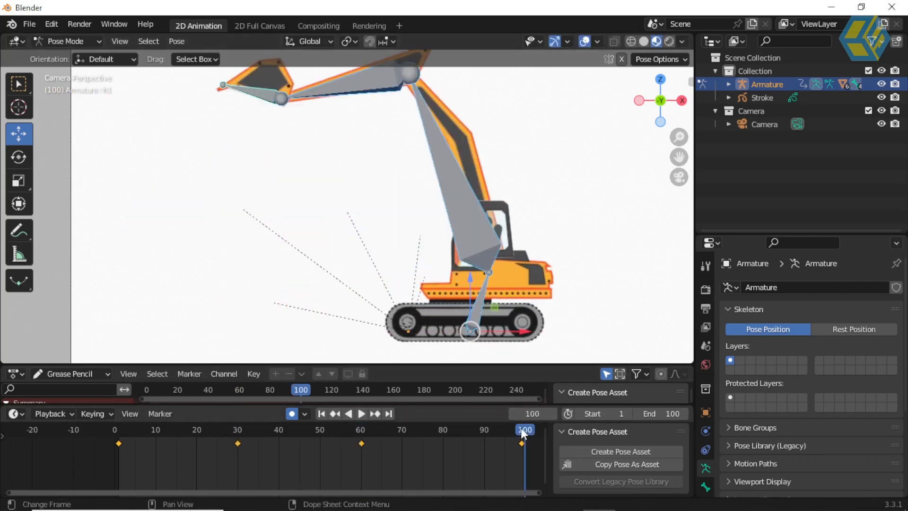
left_click_drag(523, 334, 577, 333)
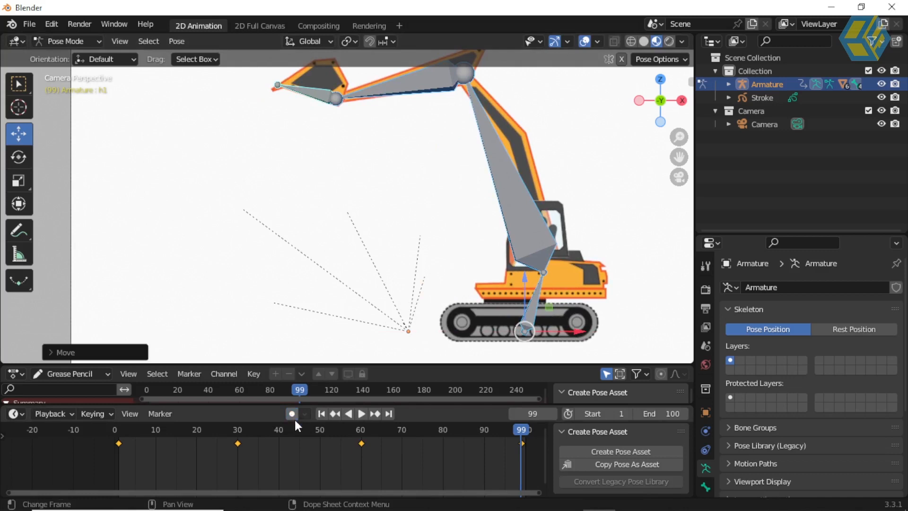
- Play the animation from frame 1 to check the excavator's travel together with the digging motion
left_click(322, 413)
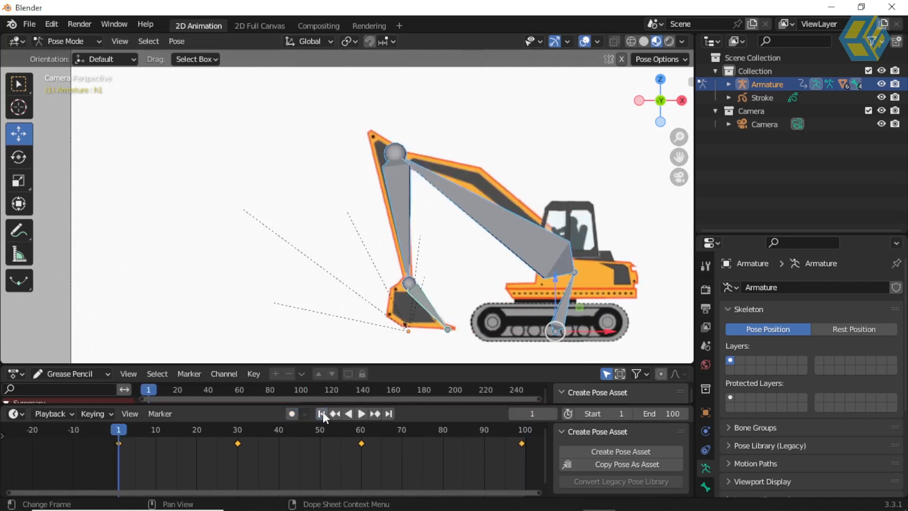
left_click(362, 414)
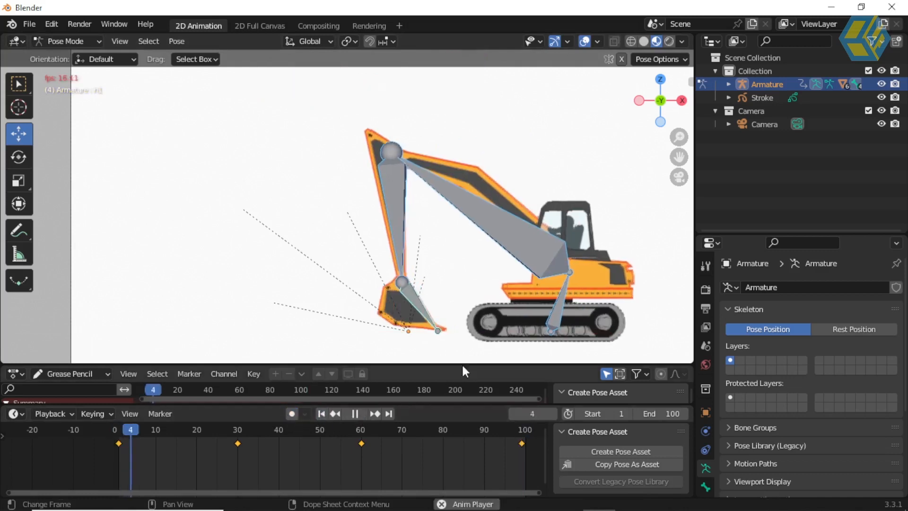